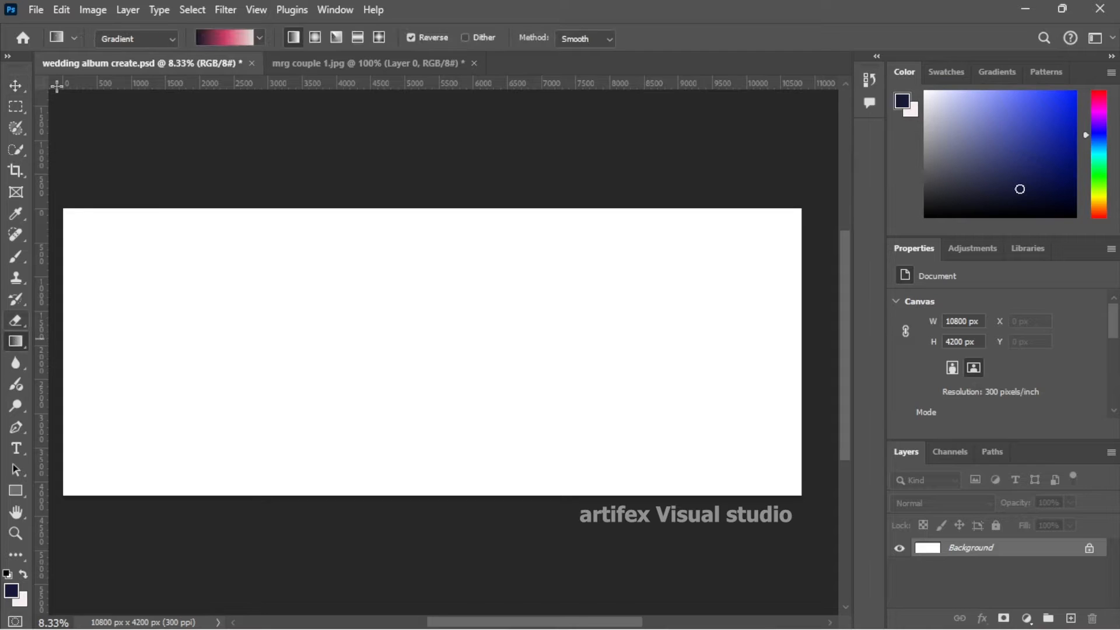
- Fill the blank album page with a horizontal linear gradient running from dark purple through pink to light grey
click(396, 172)
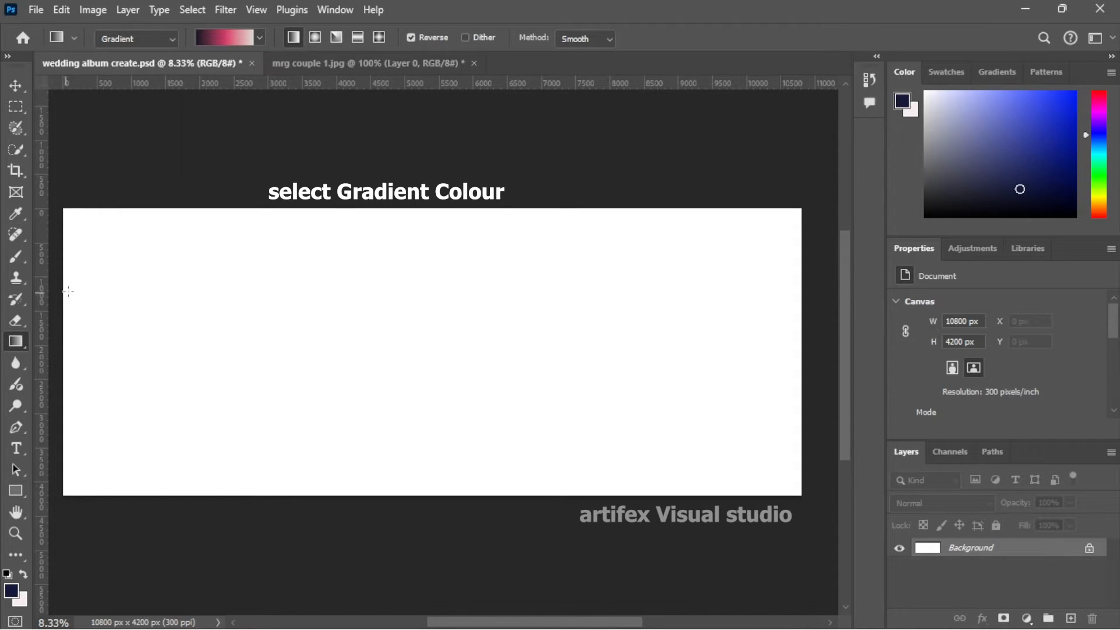
drag(95, 292, 201, 305)
drag(55, 353, 391, 360)
drag(567, 361, 824, 358)
key(v)
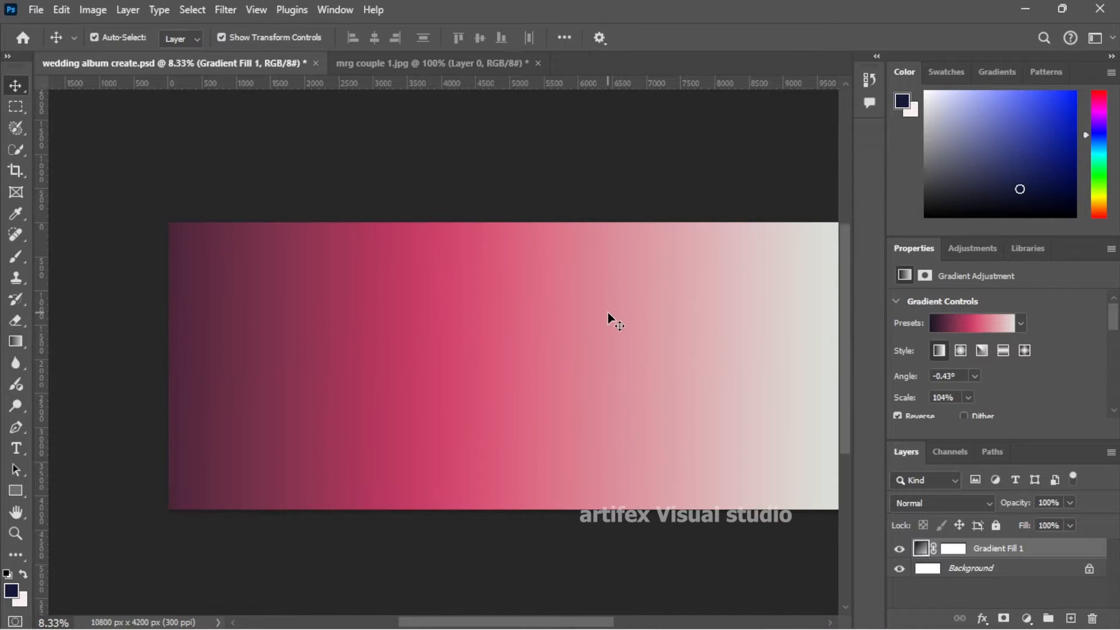
drag(607, 155, 437, 146)
- In mrg couple 1.jpg, start Select and Mask and select the couple as the subject, shown in Overlay view
click(397, 63)
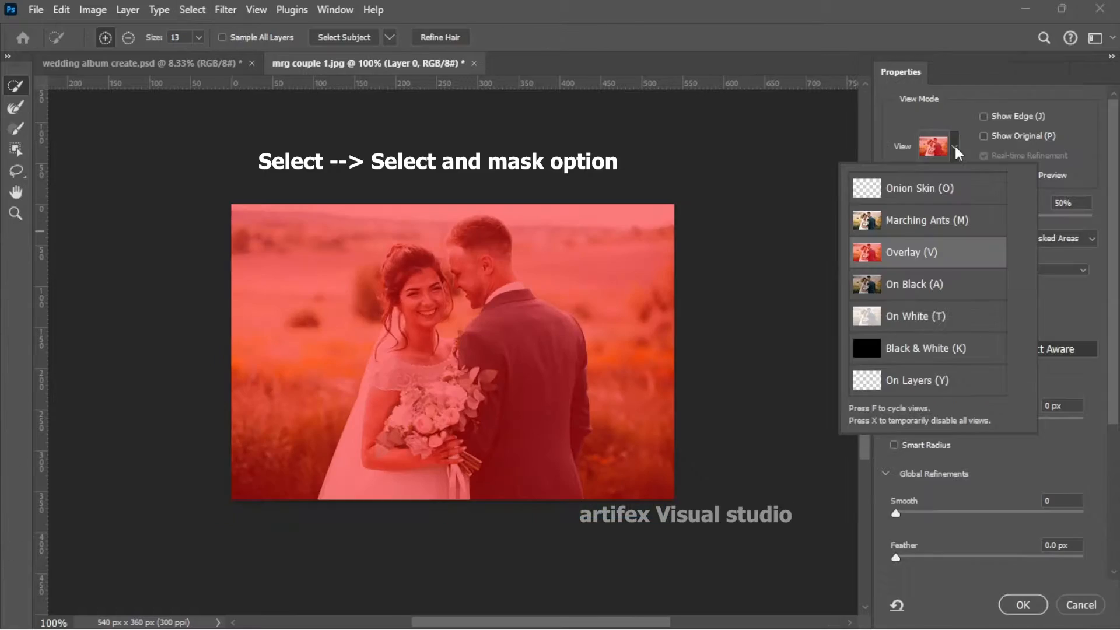
click(914, 484)
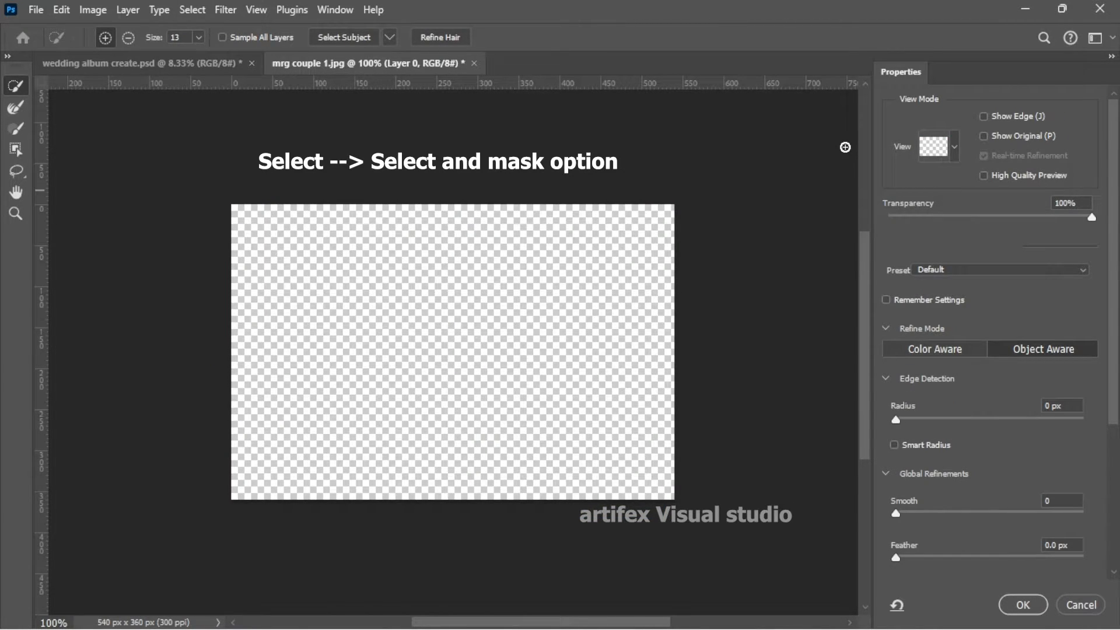
click(340, 37)
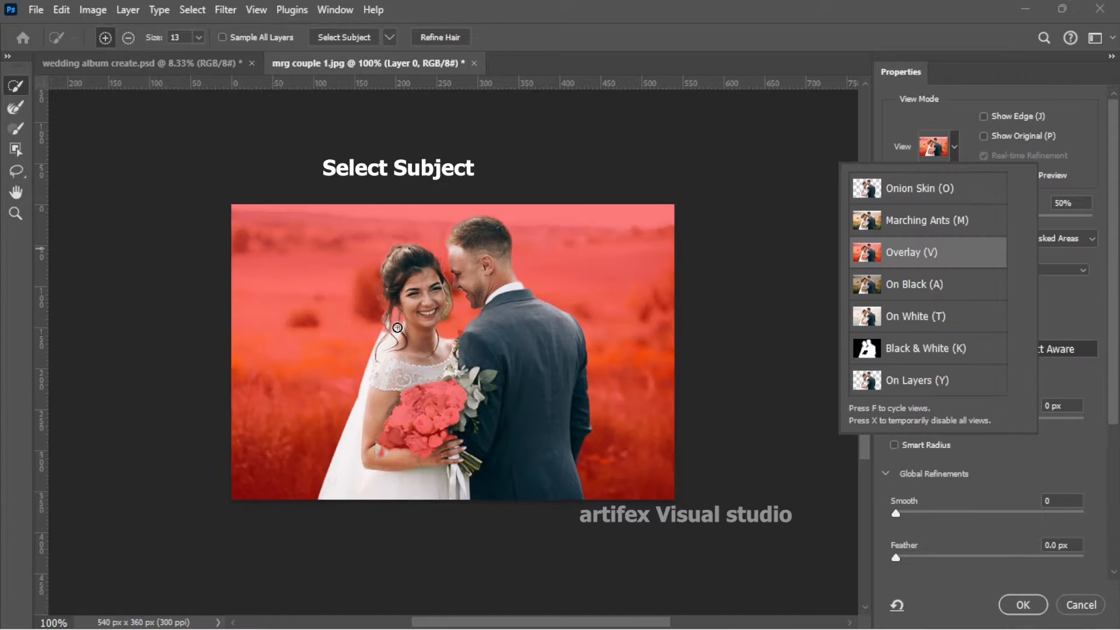
click(396, 323)
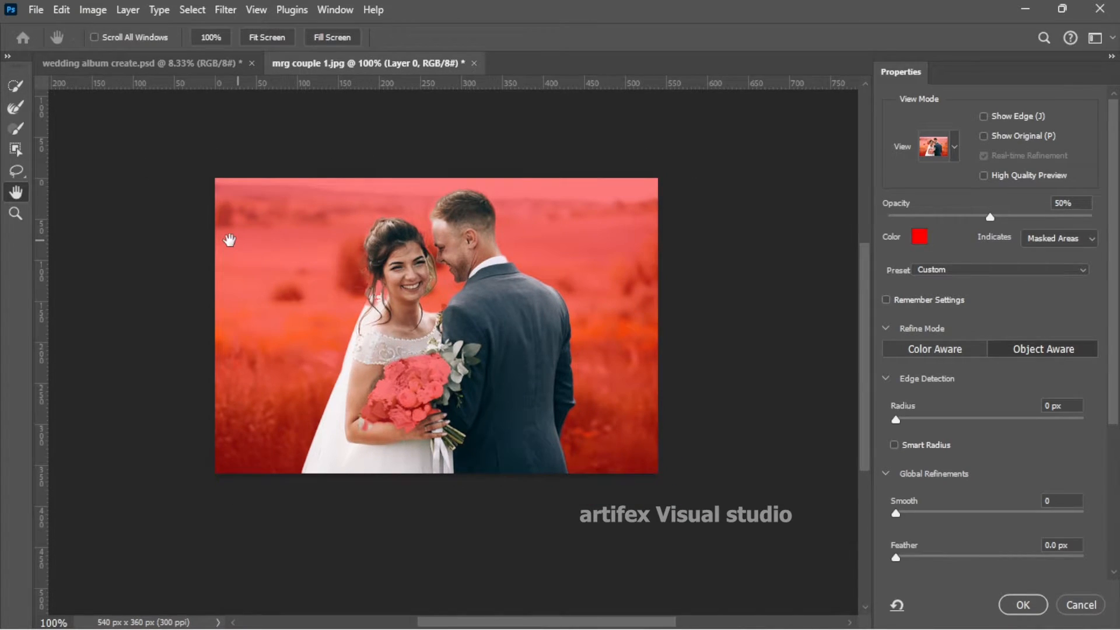
- Refine the bride's and groom's hair edges using the Refine Edge Brush at size 25
key(r)
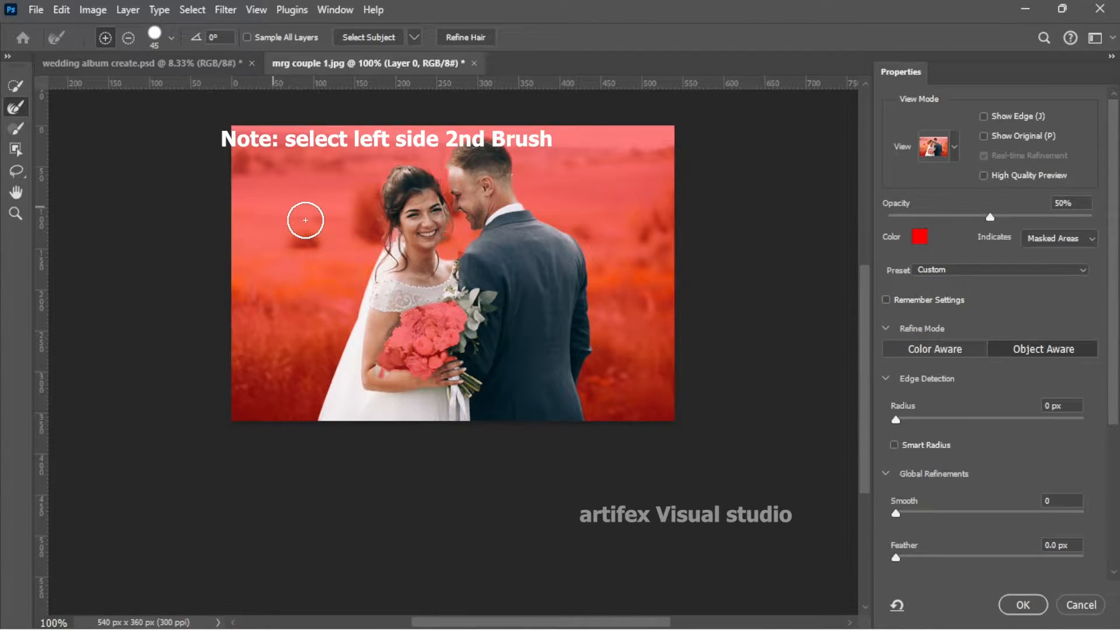
key([)
key([)
key([)
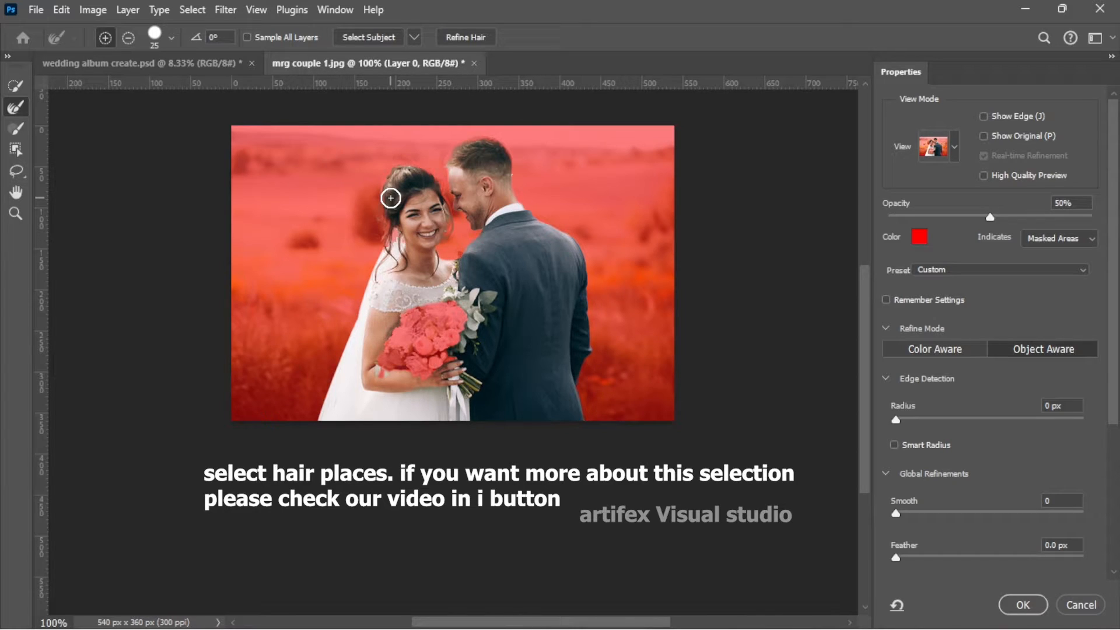
mouse_move(390, 198)
mouse_down()
mouse_move(448, 229)
mouse_move(494, 220)
mouse_move(453, 156)
mouse_move(497, 147)
mouse_up()
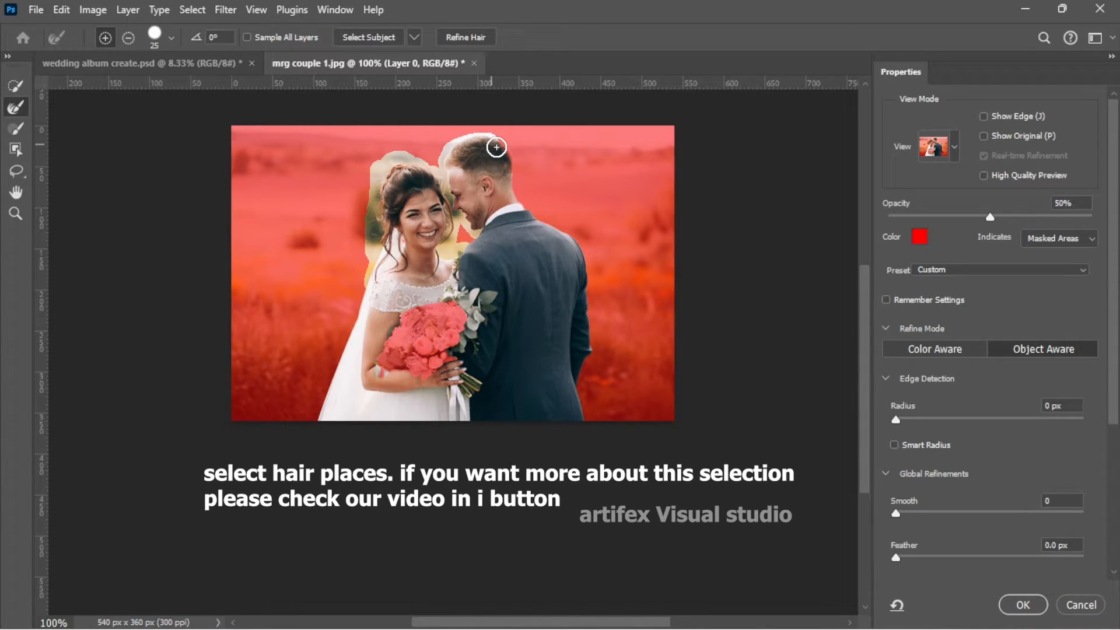
mouse_move(496, 147)
mouse_down()
mouse_move(461, 173)
mouse_move(506, 232)
mouse_move(484, 195)
mouse_up()
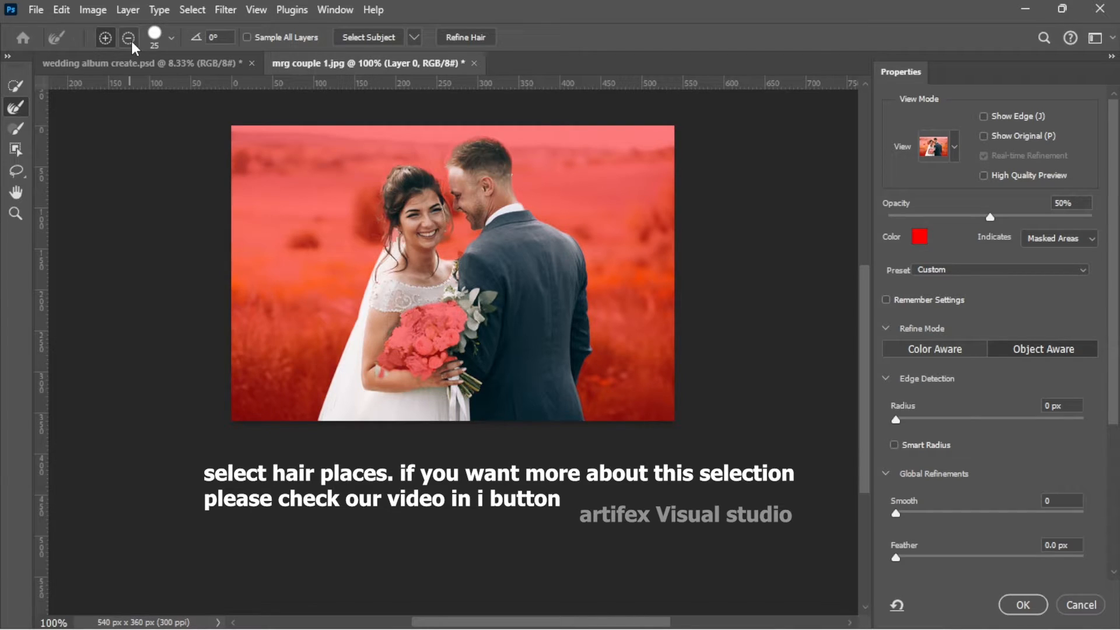
- Set the Refine Edge Brush to subtract and clean up the excess background around the couple's hair and heads
click(132, 42)
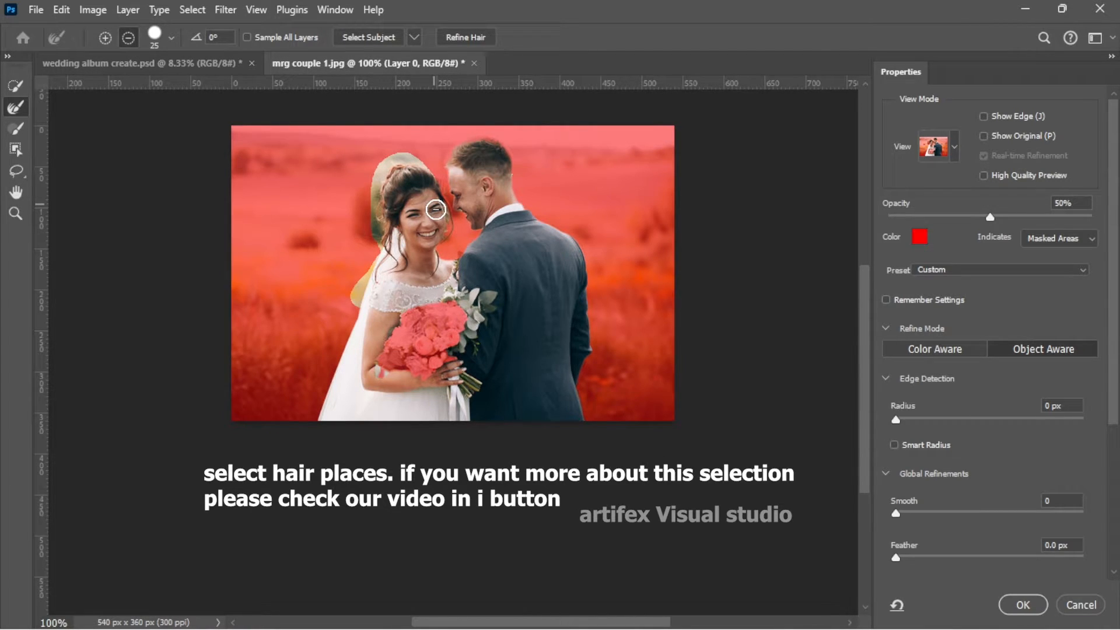
drag(436, 209, 482, 168)
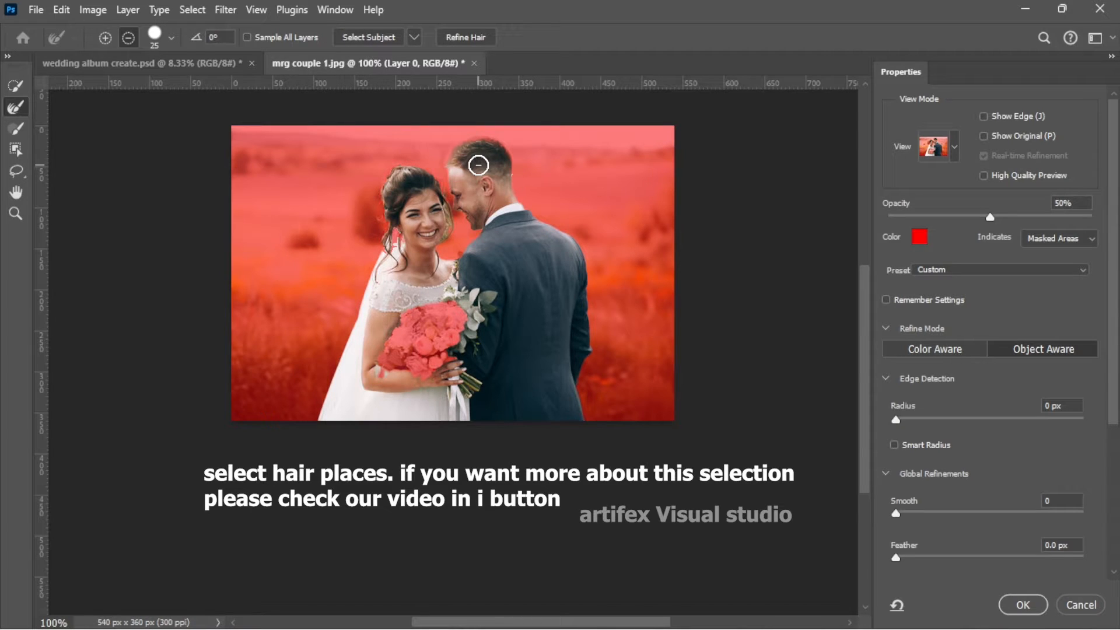
click(478, 166)
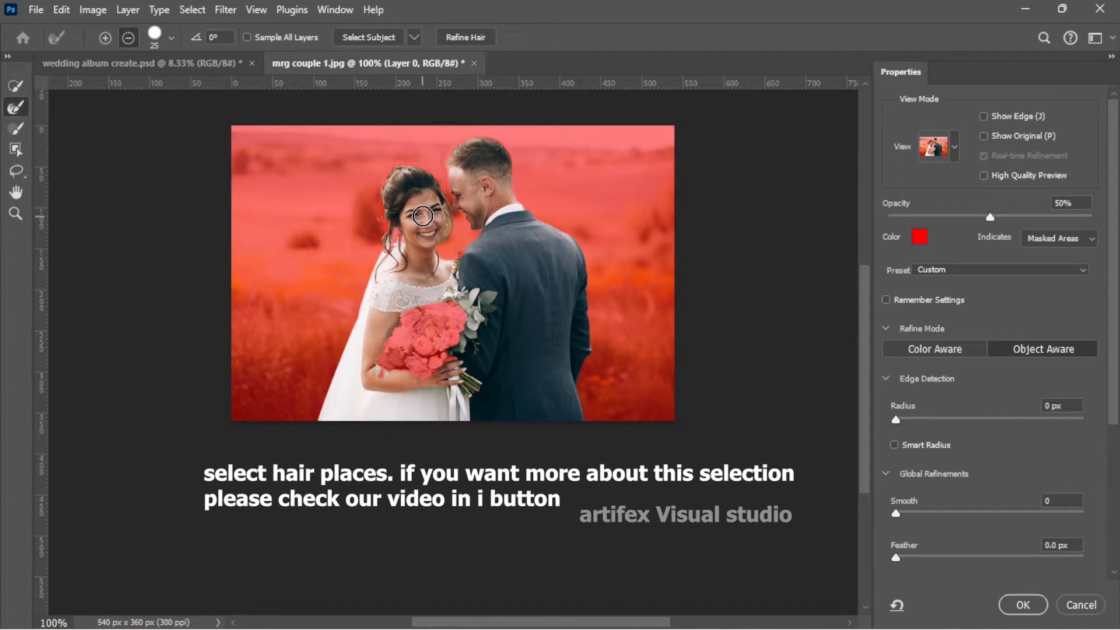
mouse_move(377, 202)
mouse_down()
mouse_move(373, 227)
mouse_move(431, 273)
mouse_up()
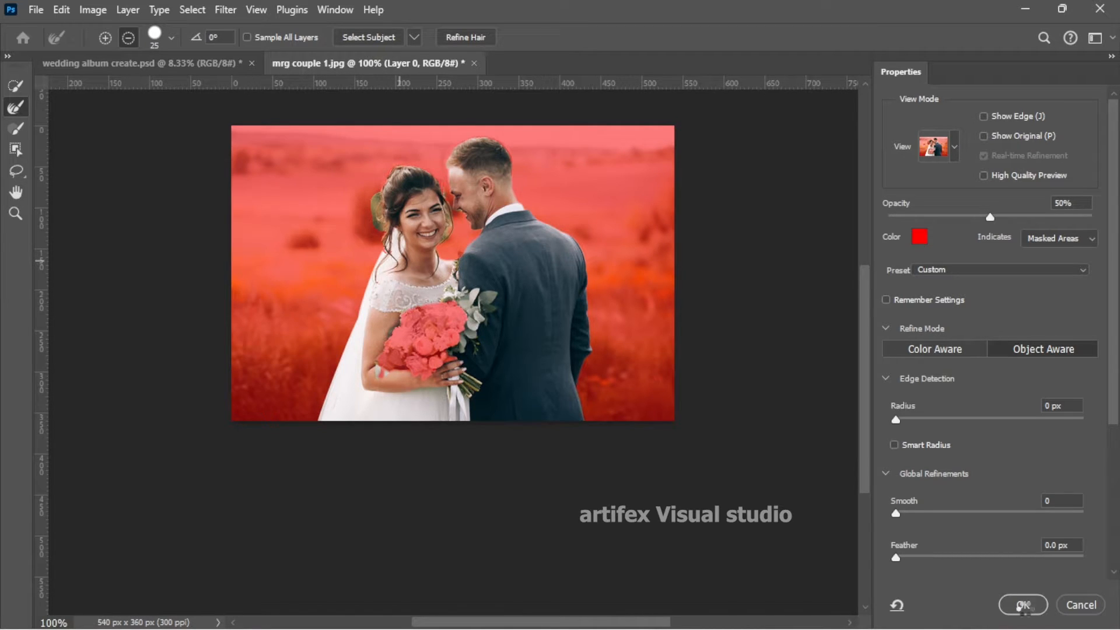
- Try to subtract the leftover background beside the bride's hair with the Quick Selection tool
key(w)
drag(392, 198, 429, 236)
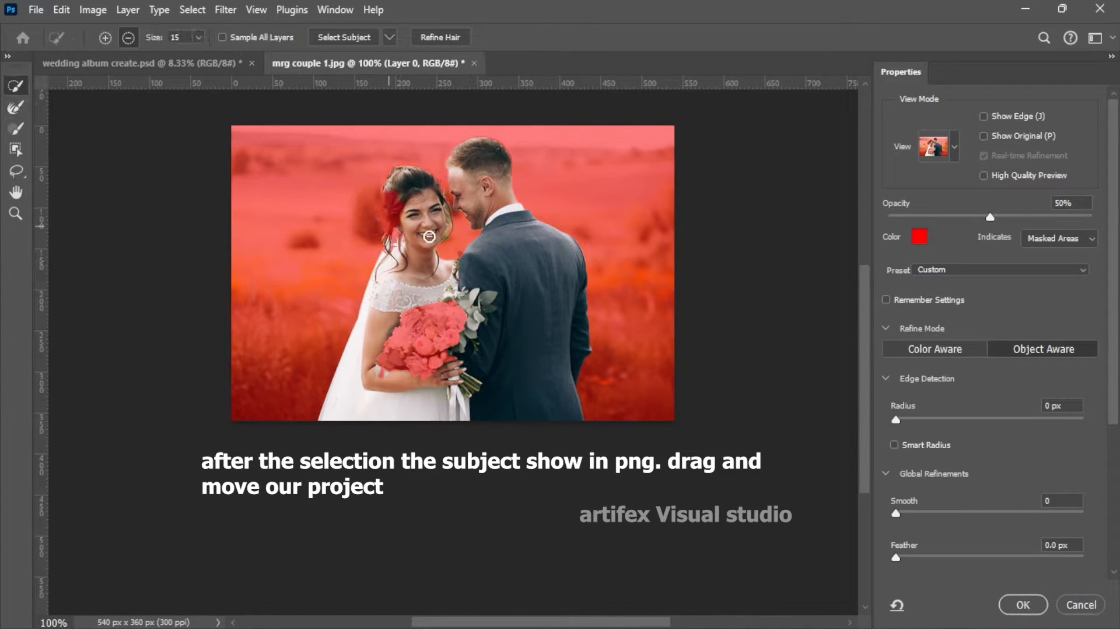
key(ctrl+z)
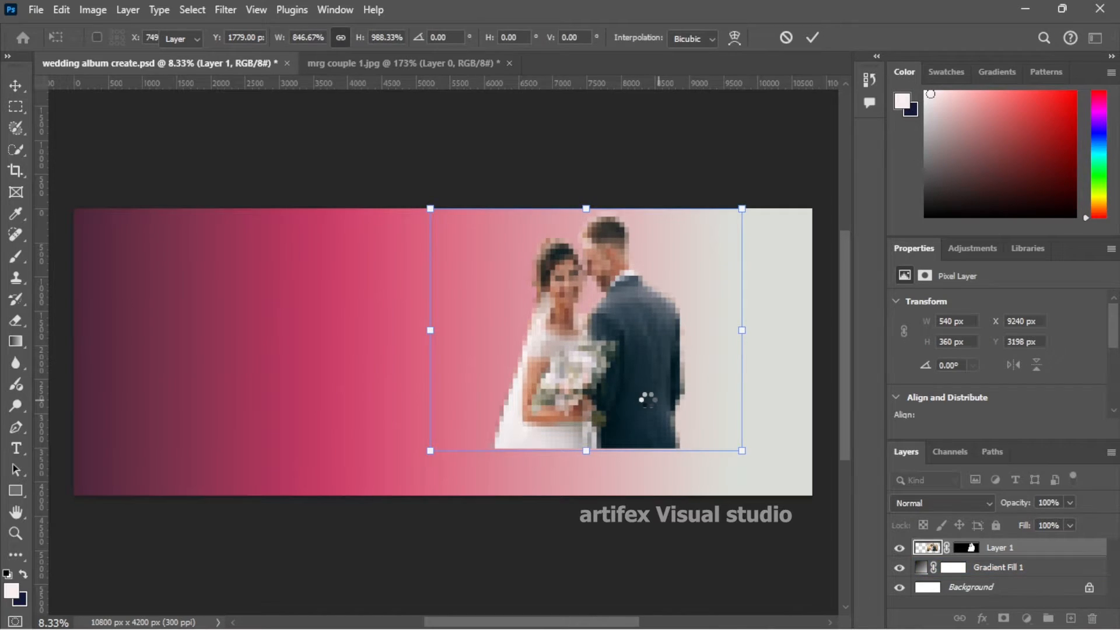
- Move the cut-out couple to the album page's lower-right corner and enlarge it to 114.44% width and 118.04% height, filling the page height
key(Return)
drag(695, 417, 772, 453)
key(ctrl+t)
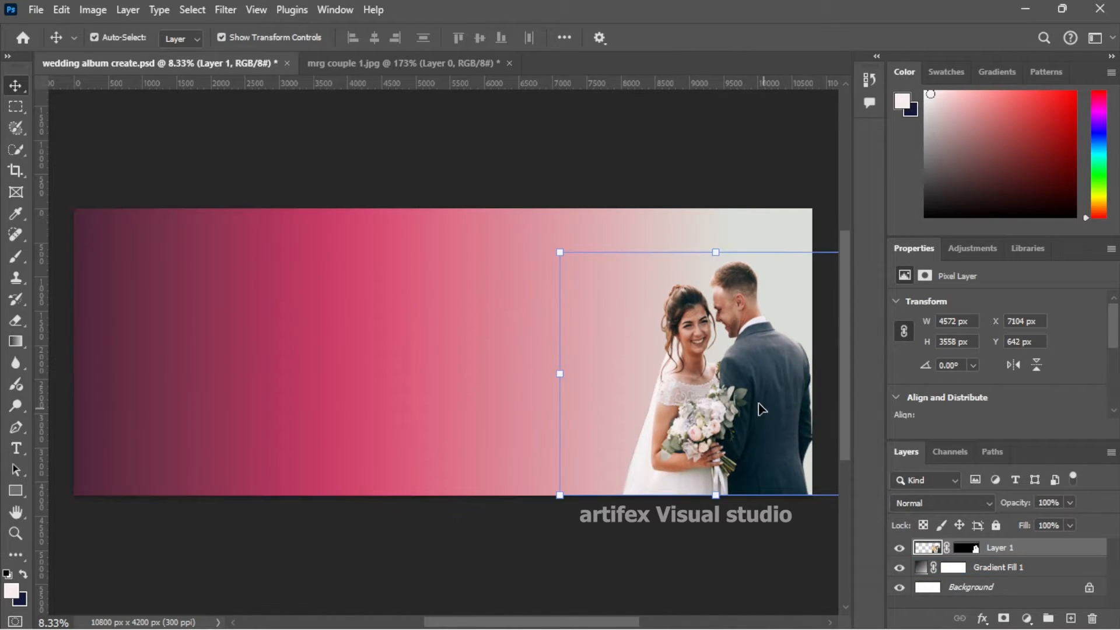
drag(572, 256, 527, 212)
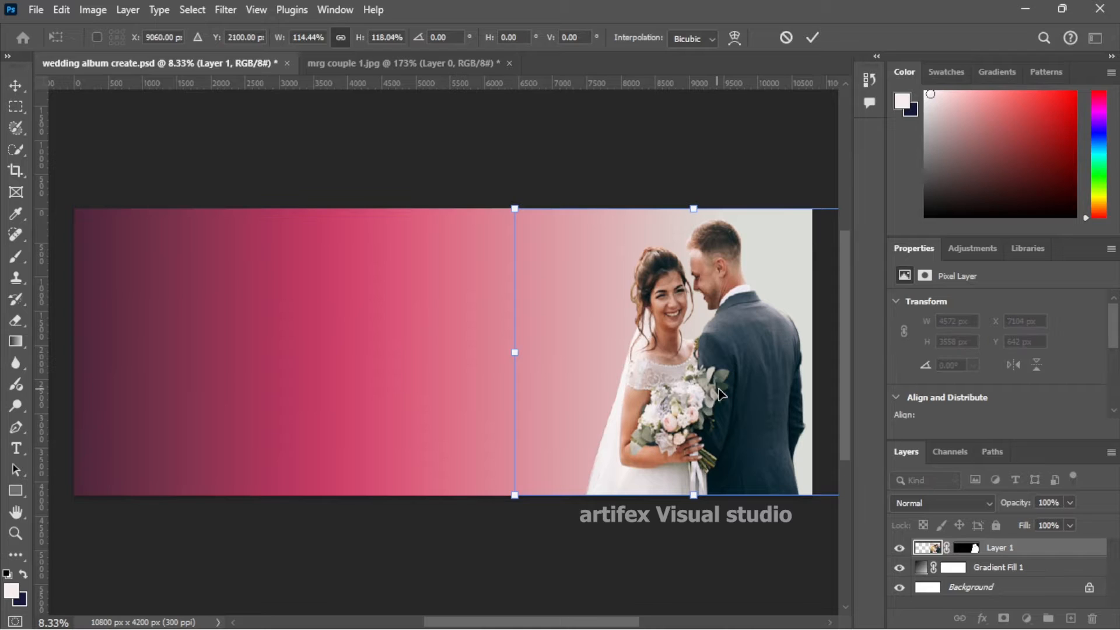
drag(718, 389, 725, 389)
key(Return)
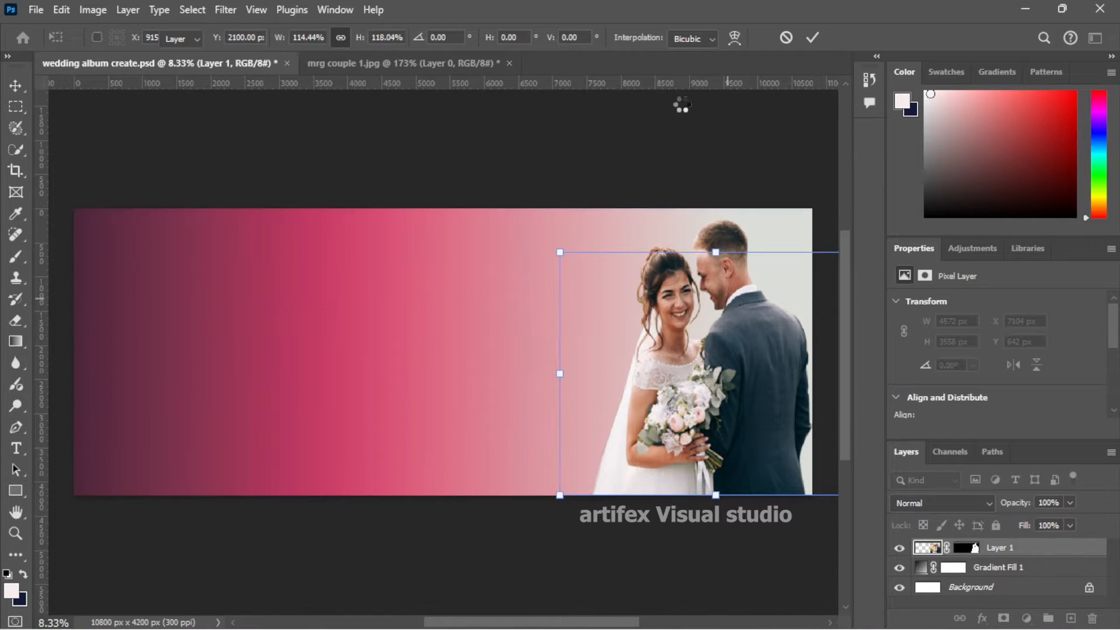
click(699, 147)
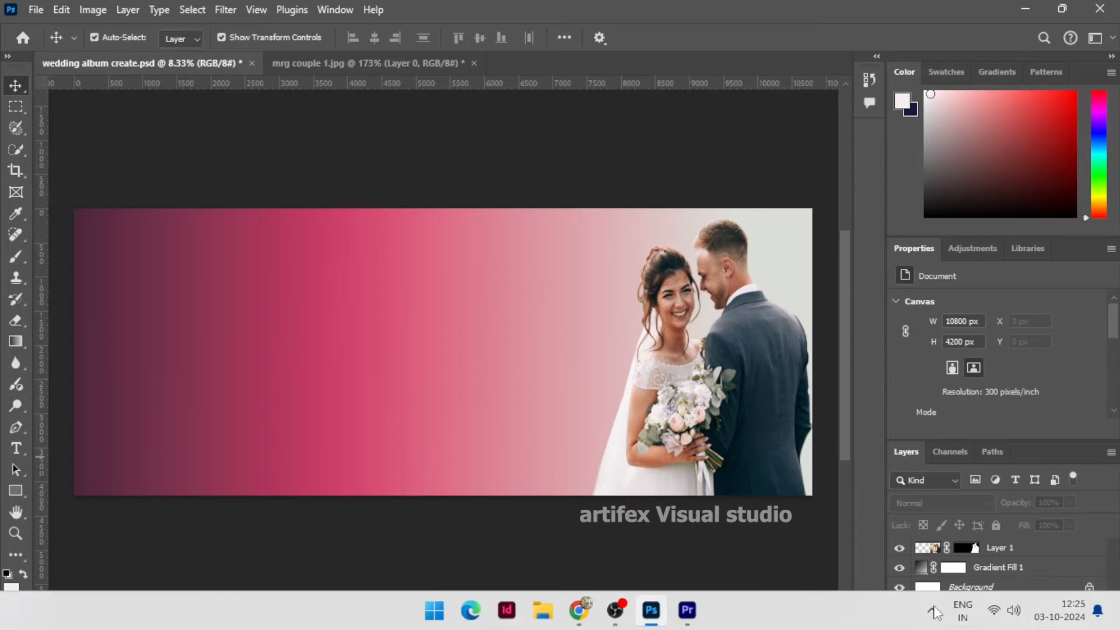
- Add a Levels adjustment layer above the couple's layer, clip it to that layer and adjust its output levels
click(932, 549)
click(833, 557)
click(1000, 548)
click(1026, 618)
click(1006, 397)
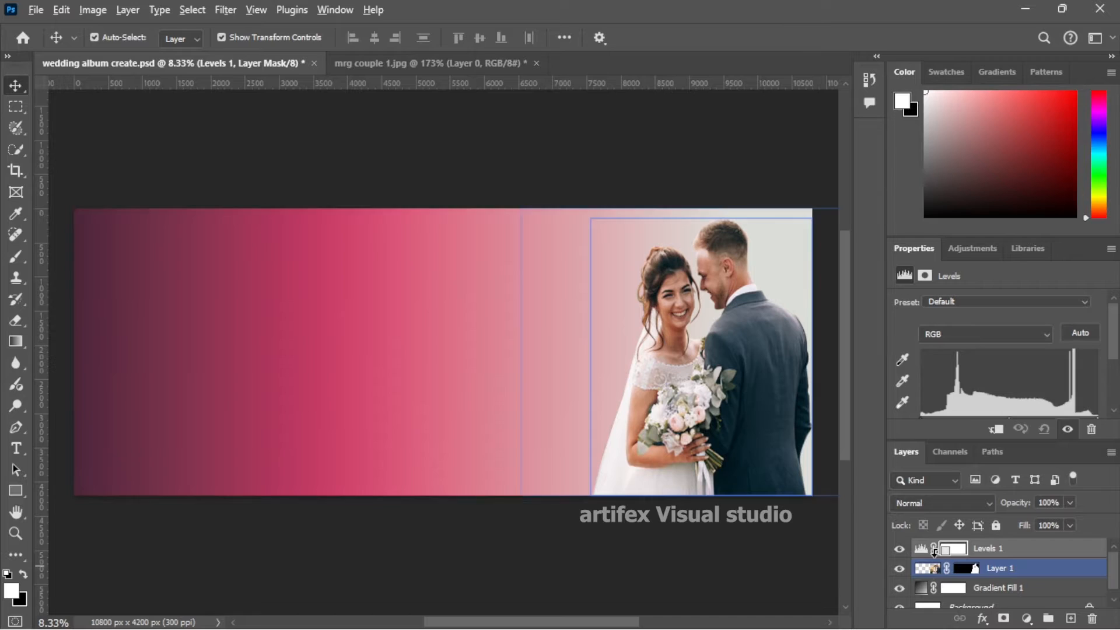
alt+click(935, 558)
scroll(1086, 401, down, 3)
mouse_move(1097, 367)
mouse_down()
mouse_move(1068, 367)
mouse_move(1104, 369)
mouse_up()
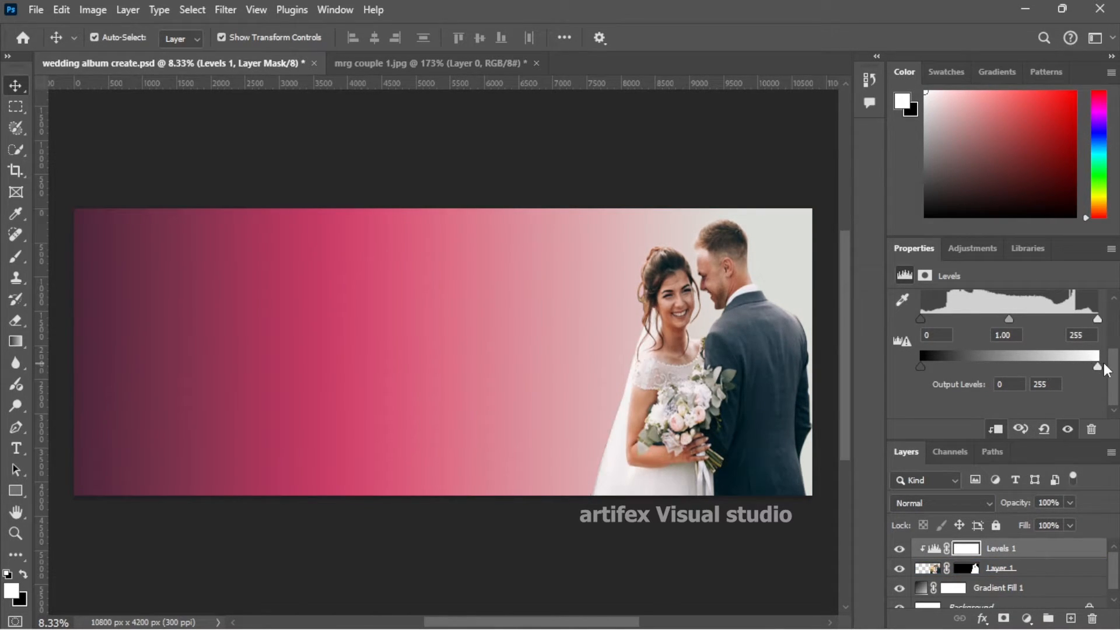
click(815, 217)
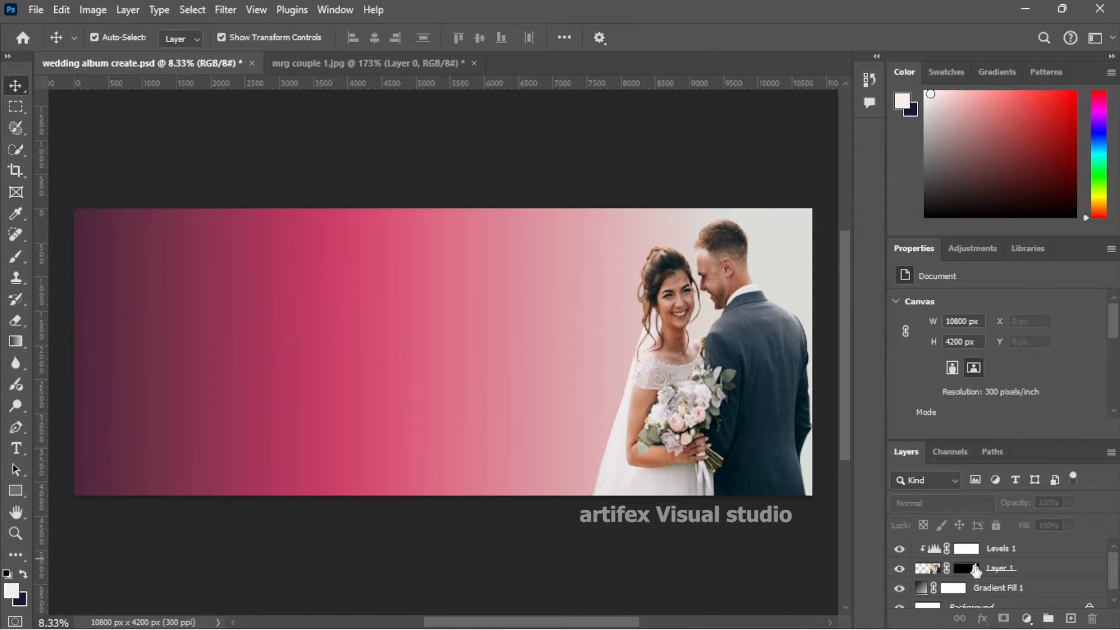
- Add a Brightness/Contrast adjustment clipped to the couple's layer, with brightness 21 and contrast -18
click(1026, 618)
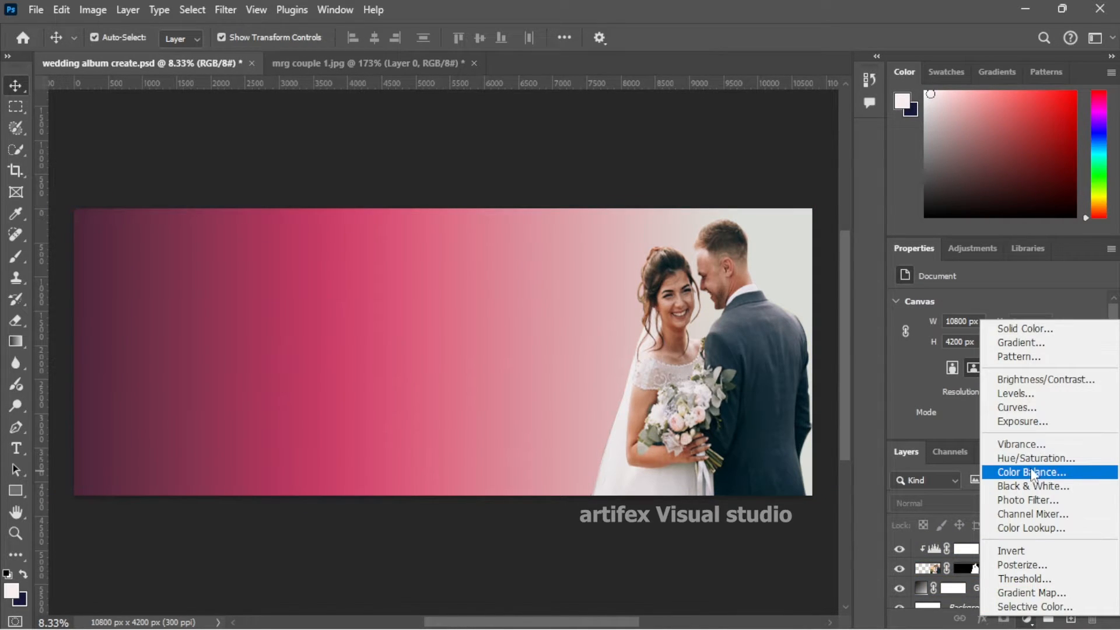
click(1015, 394)
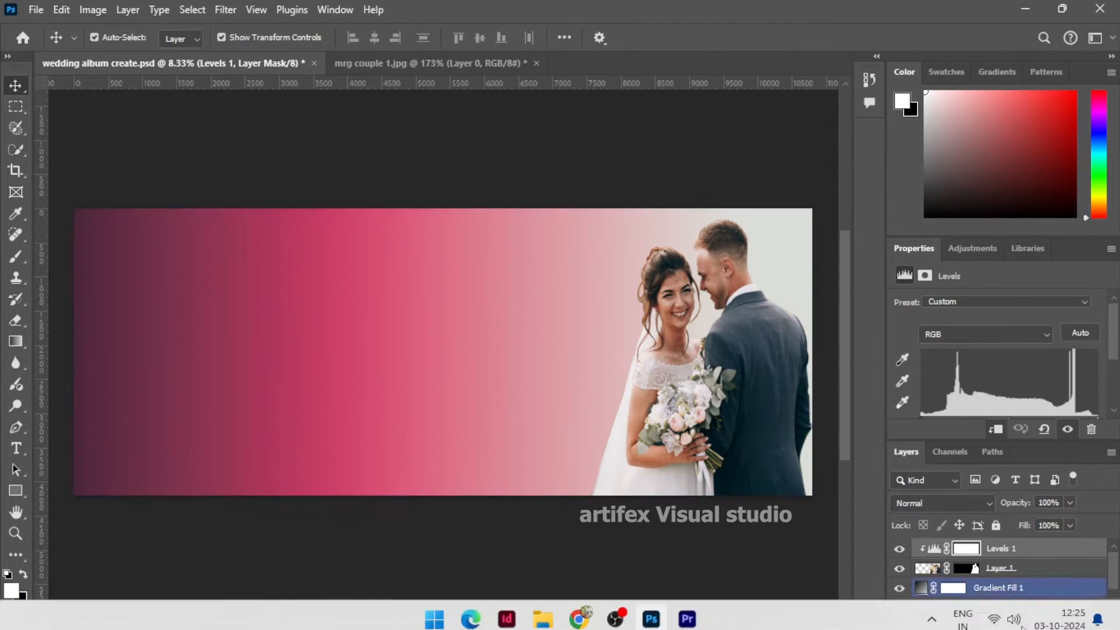
click(1027, 617)
click(1036, 383)
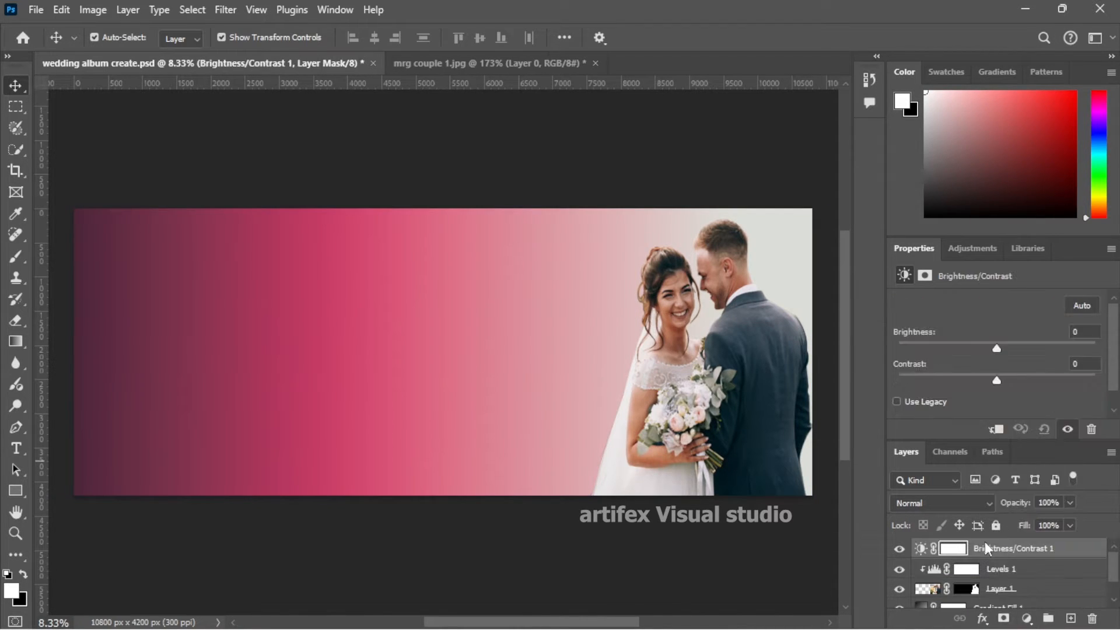
alt+click(957, 558)
drag(996, 348, 964, 378)
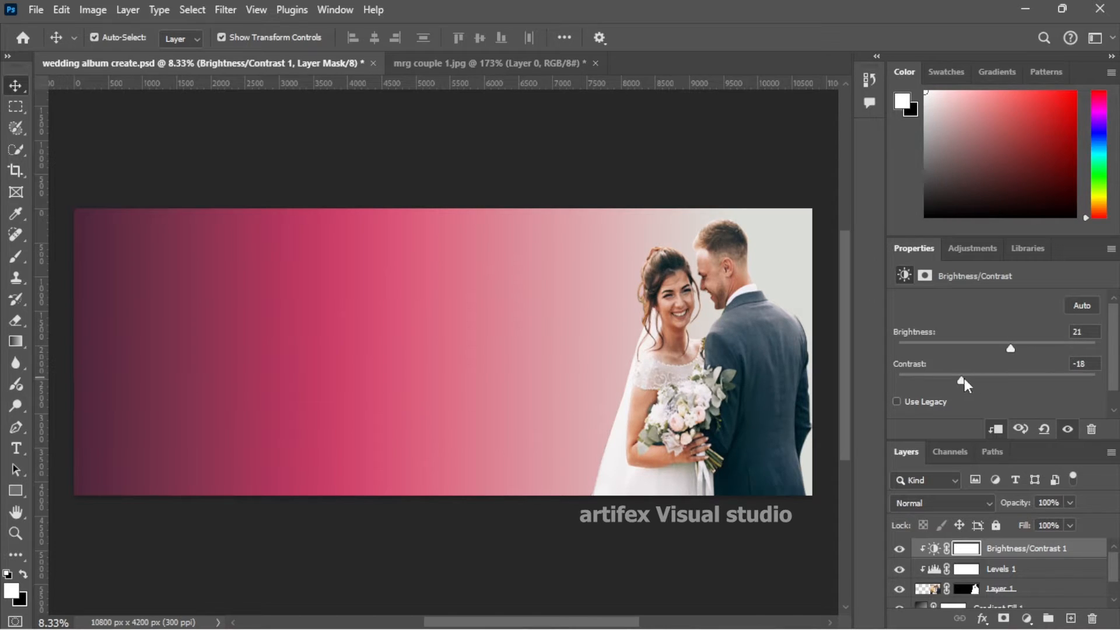
click(834, 532)
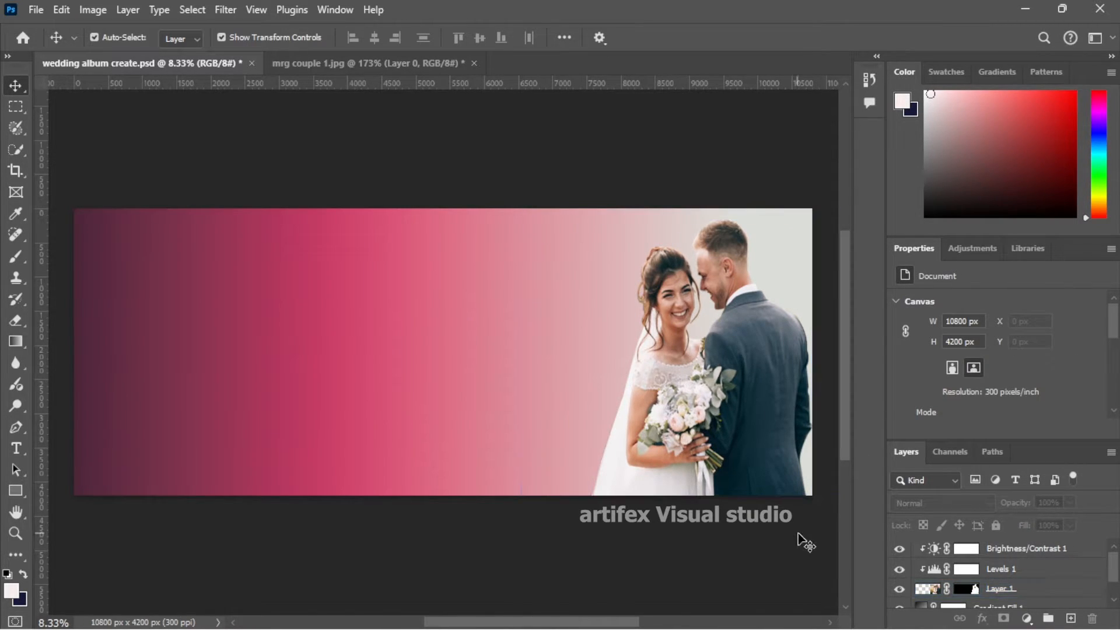
click(1026, 618)
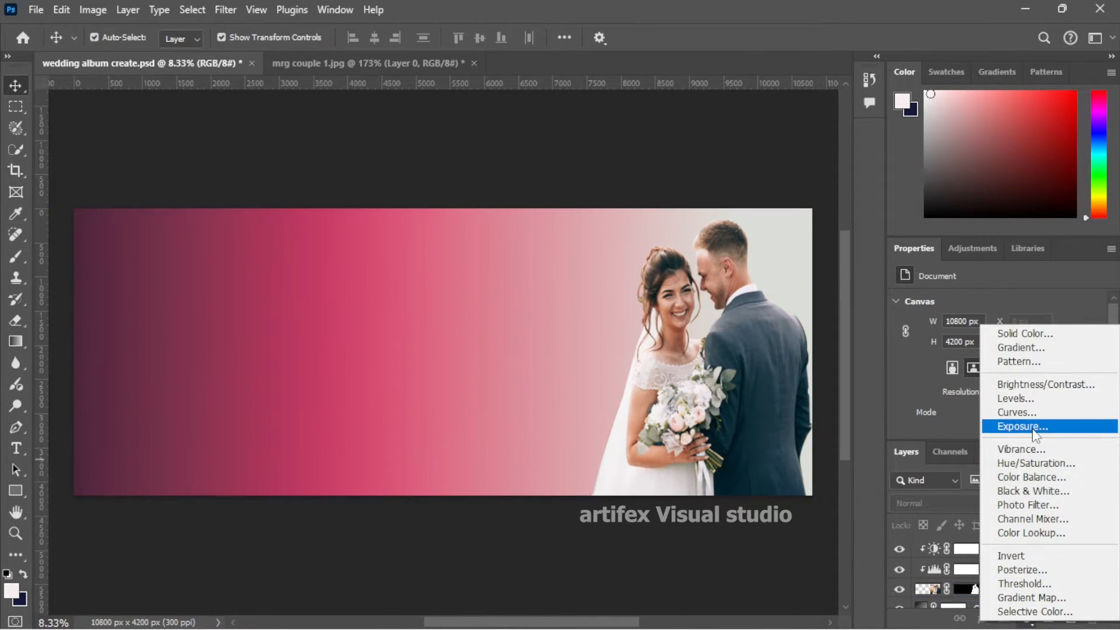
click(1029, 463)
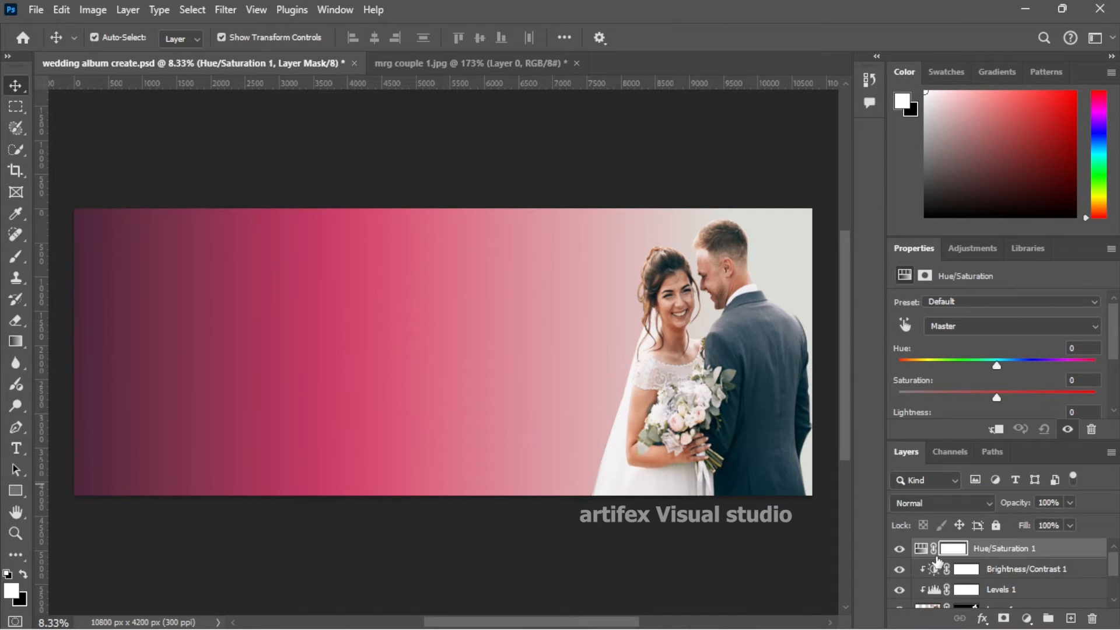
key(alt+Tab)
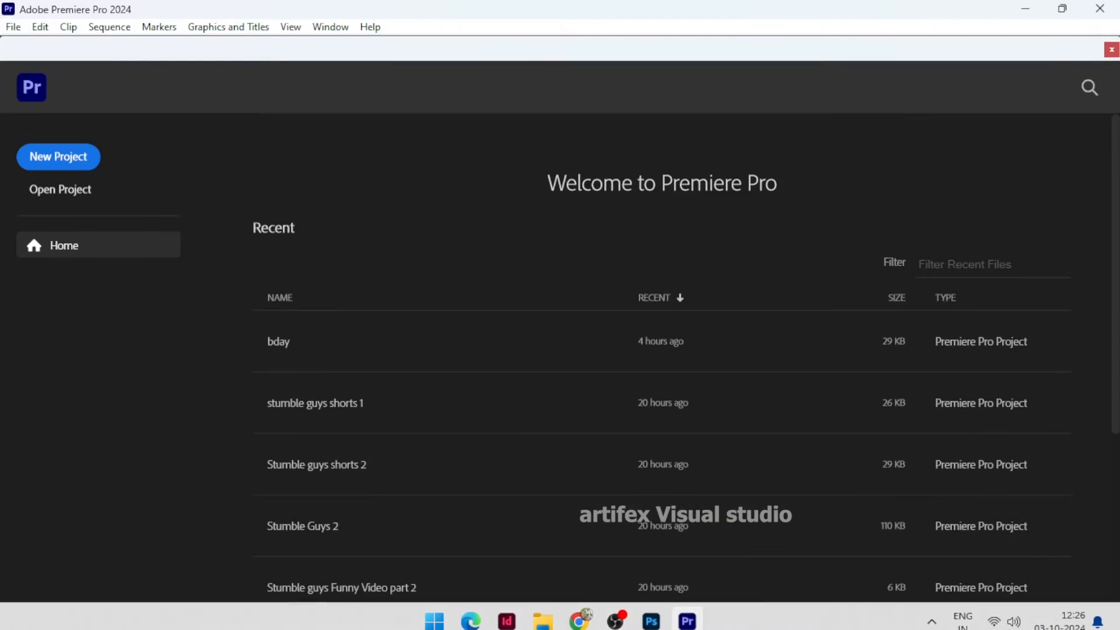
key(alt+Tab)
drag(948, 551, 1091, 623)
- Add a clipped Hue/Saturation adjustment for the couple with hue +1, saturation -34 and lightness +4
click(1026, 618)
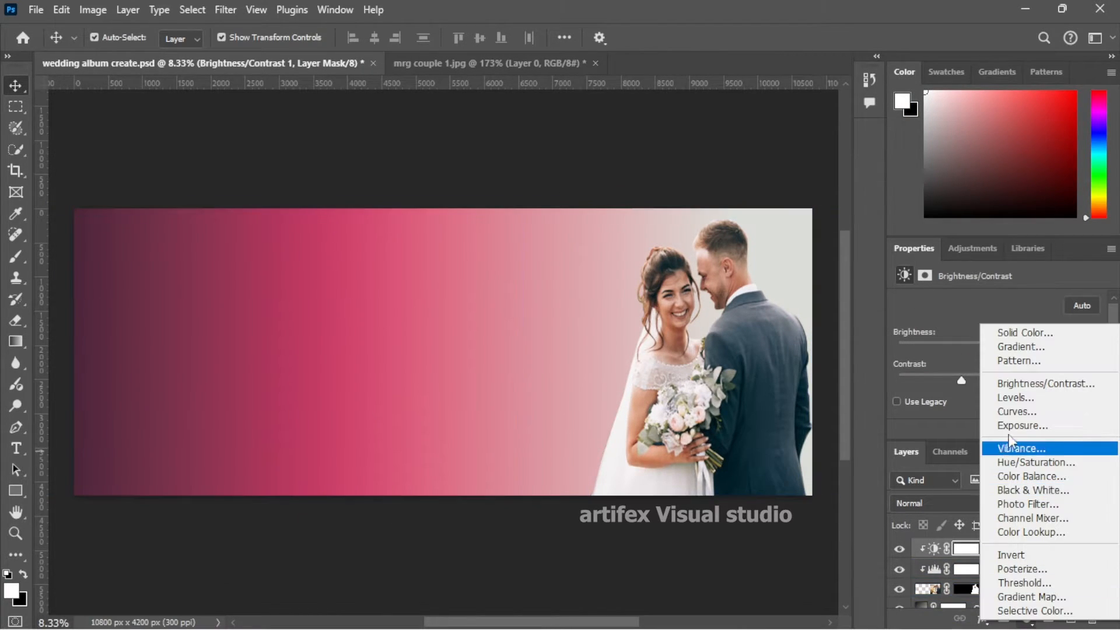
click(1015, 462)
click(992, 366)
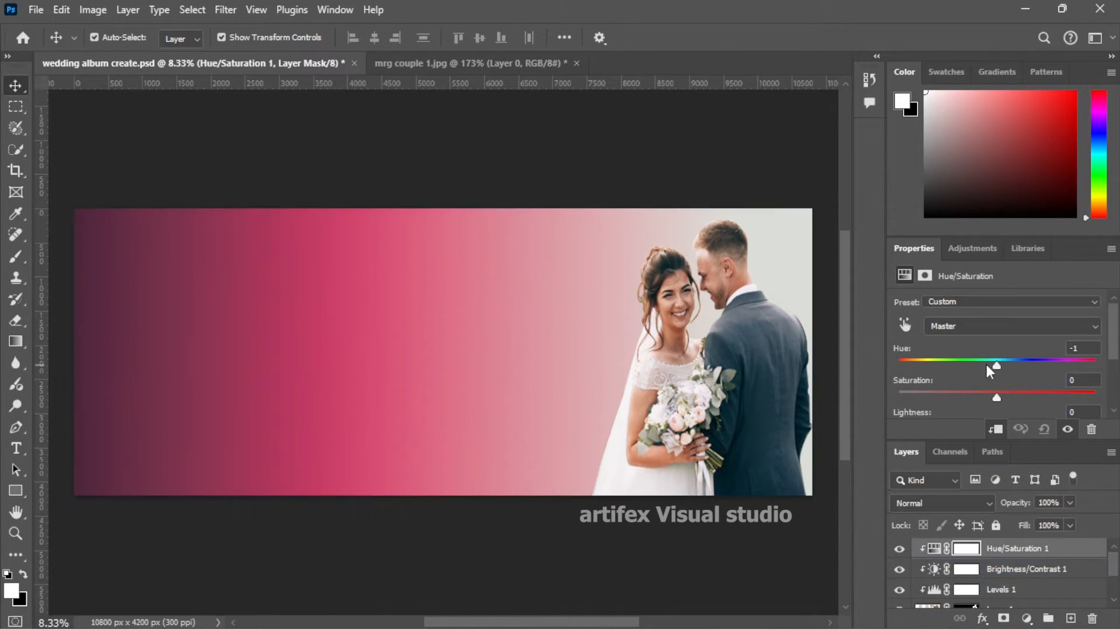
click(998, 362)
mouse_move(996, 397)
mouse_down()
mouse_move(963, 398)
mouse_move(1001, 400)
mouse_up()
scroll(1002, 347, down, 2)
scroll(712, 335, down, 3)
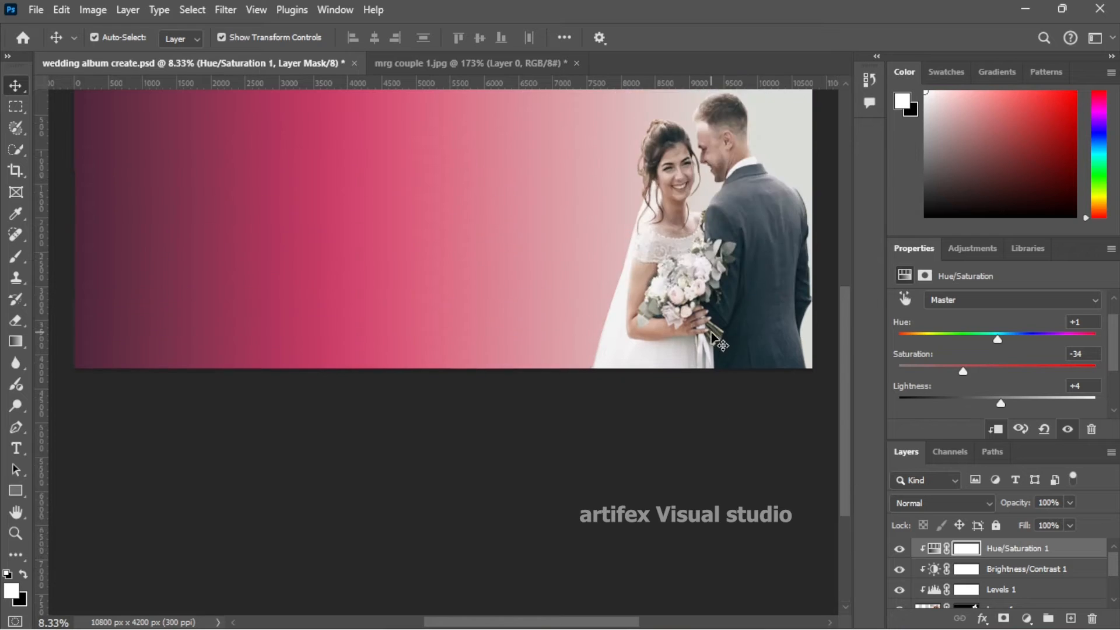
scroll(717, 341, up, 4)
click(742, 215)
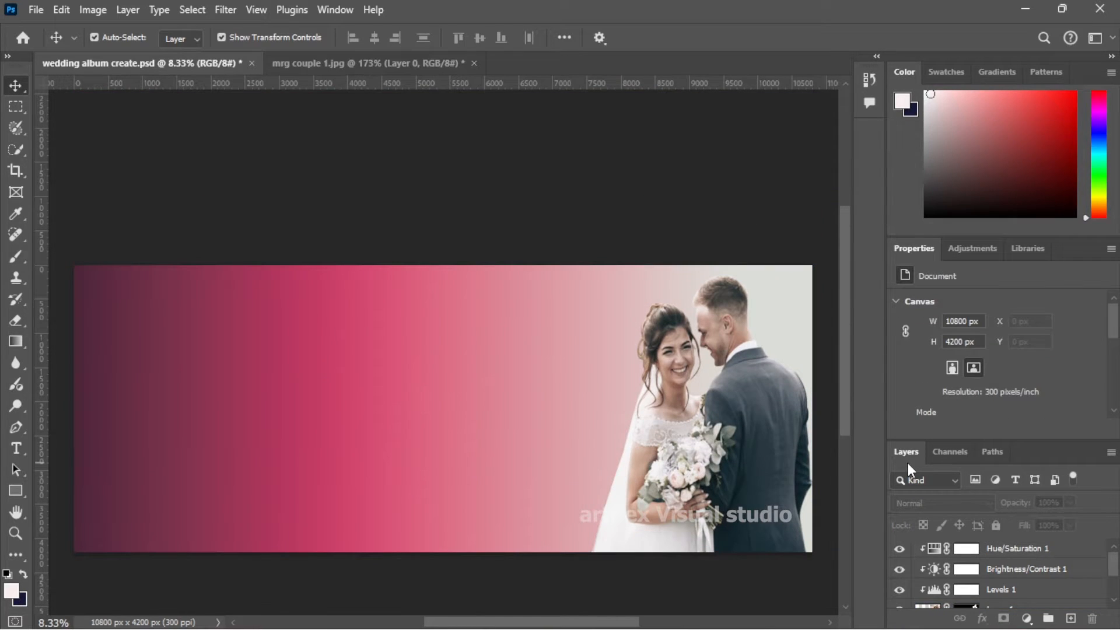
- Add a Color Balance adjustment clipped to the couple's layer, with midtones at red +38, green -5 and blue -5
click(1027, 618)
click(999, 474)
alt+click(937, 552)
drag(997, 342, 972, 387)
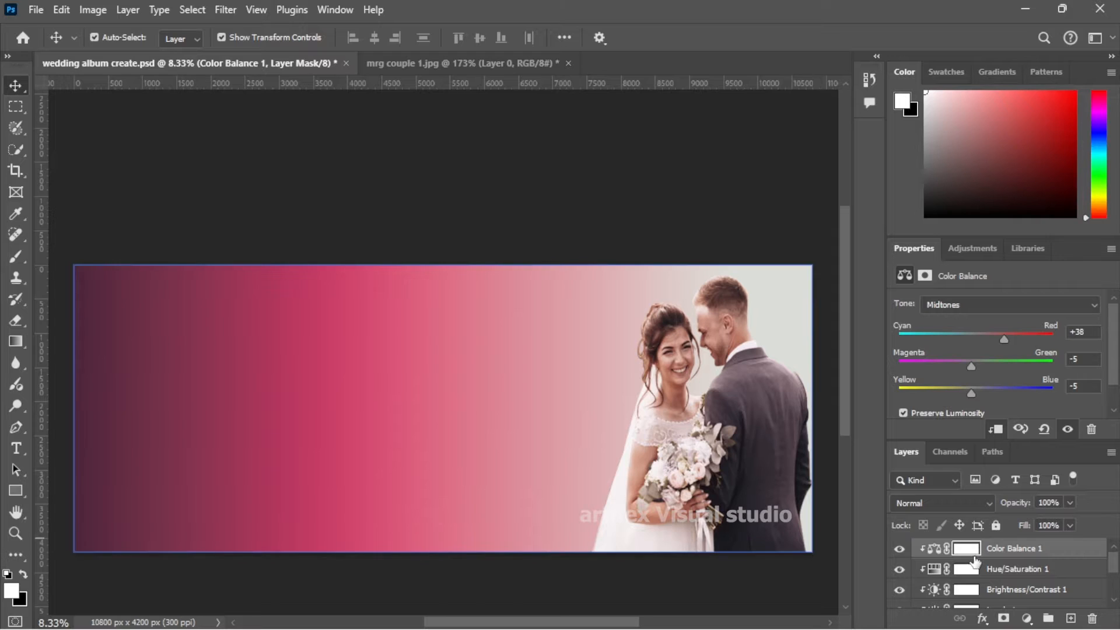
- Add a vector mask to the Color Balance layer and set the Brush tool's foreground colour to white
click(1002, 618)
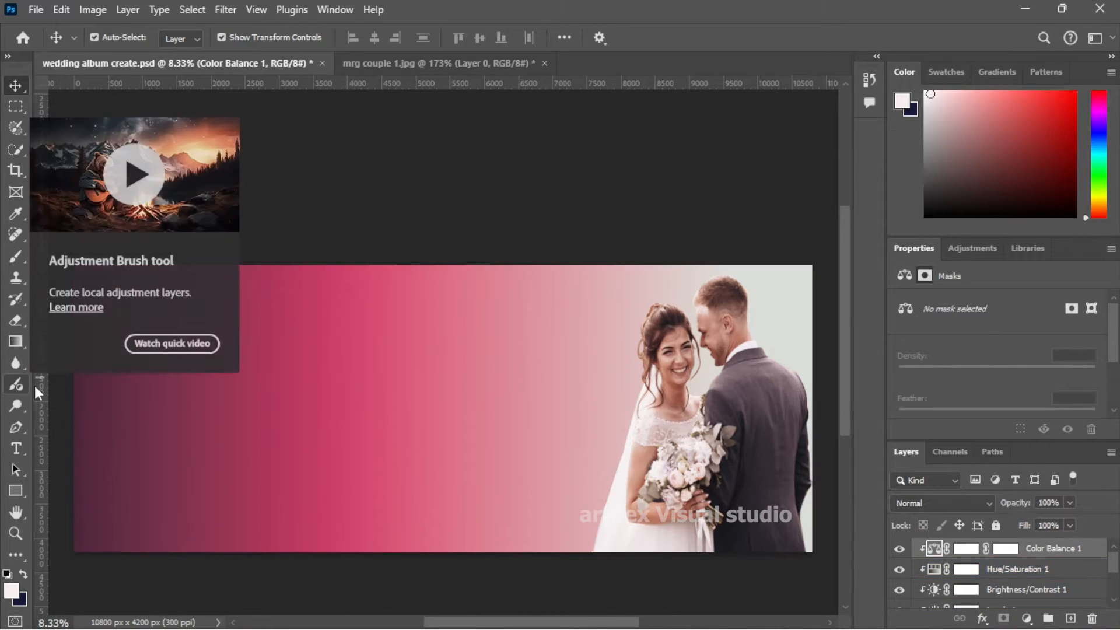
click(16, 257)
click(11, 591)
click(603, 141)
click(943, 133)
click(1002, 550)
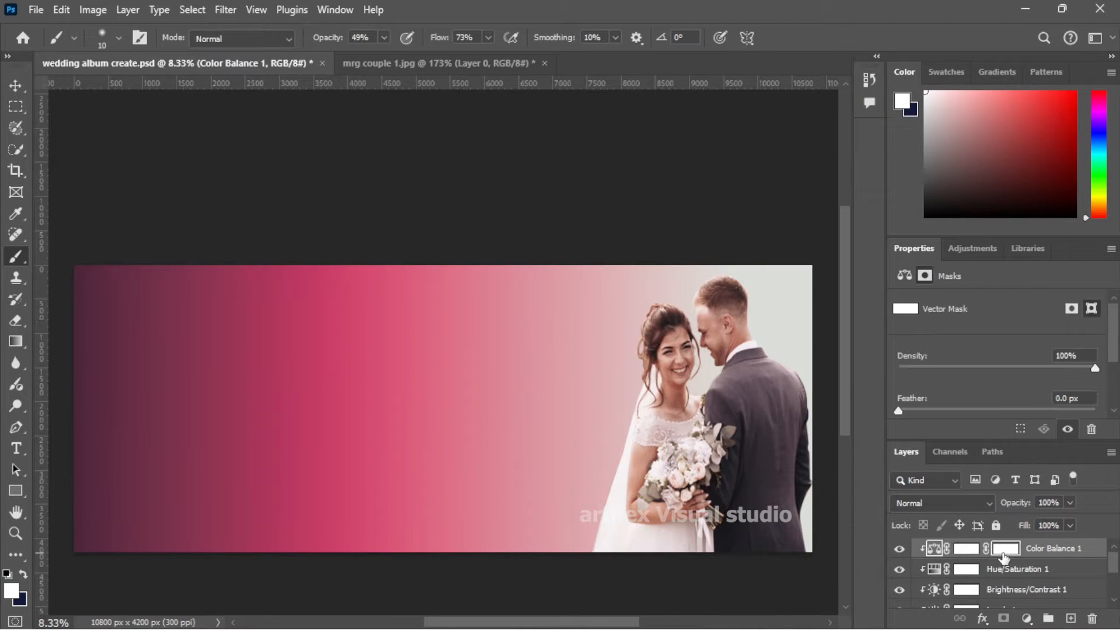
click(1001, 548)
scroll(957, 570, down, 3)
scroll(960, 573, up, 3)
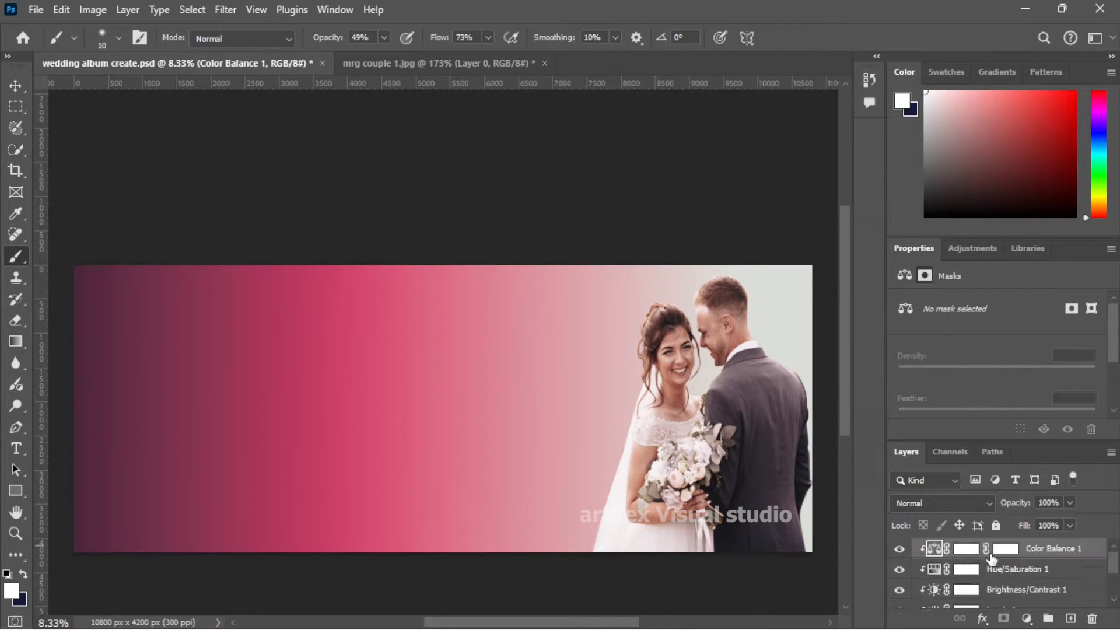
scroll(980, 571, down, 1)
scroll(984, 570, up, 1)
- Group the couple's layer with all its clipped adjustment layers and name the group "photo 1"
ctrl+click(984, 570)
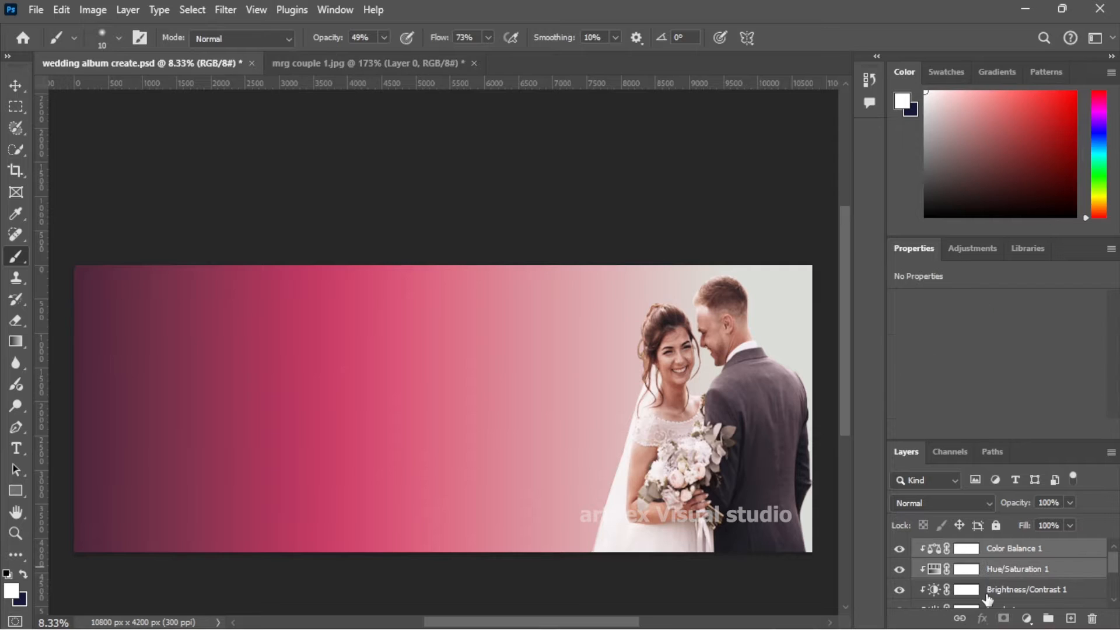
ctrl+click(987, 594)
scroll(987, 595, down, 2)
ctrl+click(995, 564)
ctrl+click(996, 582)
click(1047, 618)
double_click(956, 549)
text(o)
text(hoto 1)
key(Return)
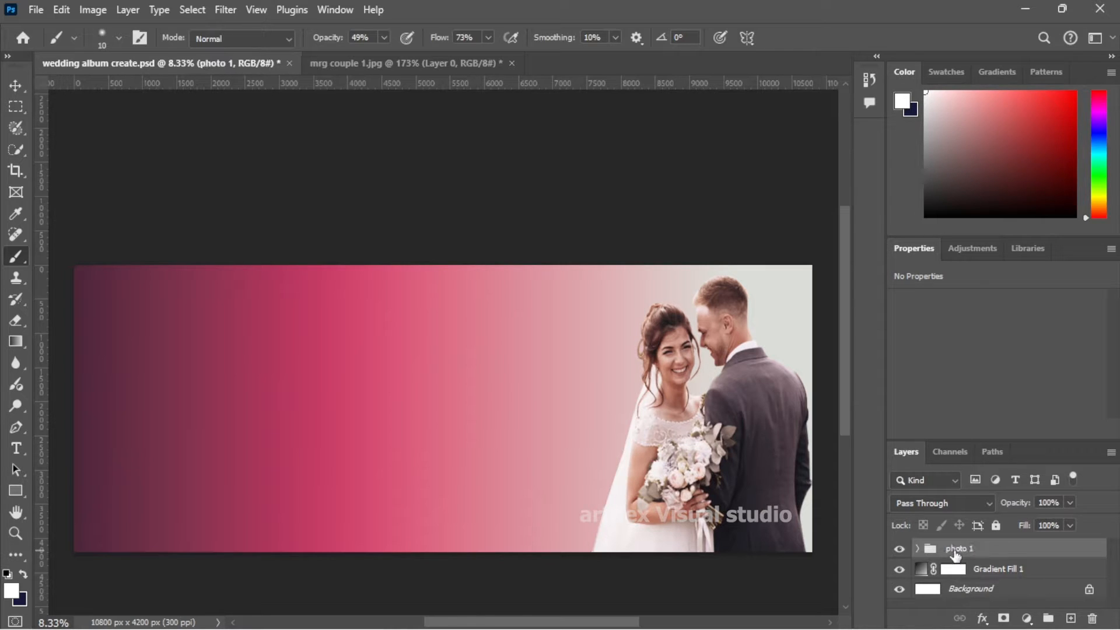
- Close the mrg couple 1.jpg document and save the wedding album document
key(v)
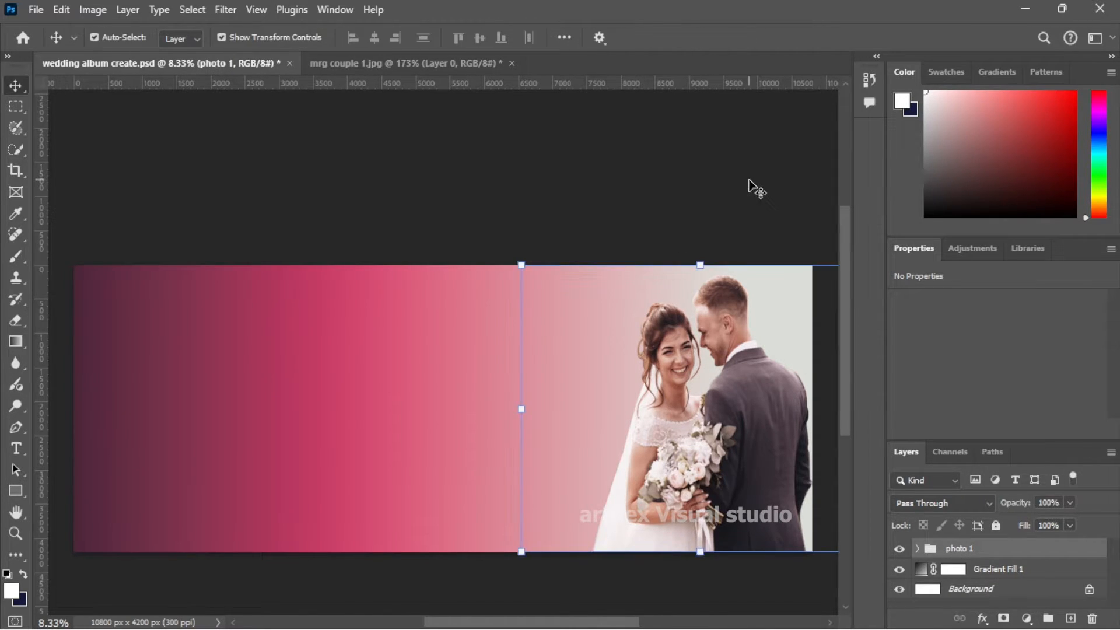
click(749, 179)
click(473, 64)
click(548, 247)
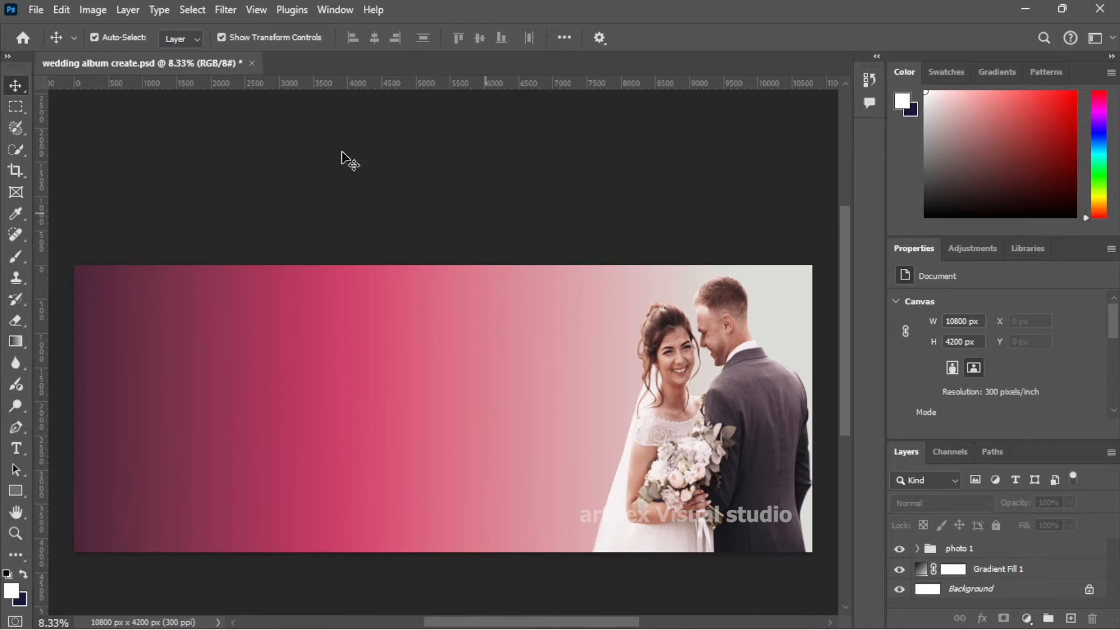
key(ctrl+s)
click(748, 175)
- Open the photos mrg couple 2 and mrg couple 3 from the Downloads folder
click(36, 10)
click(56, 39)
click(256, 223)
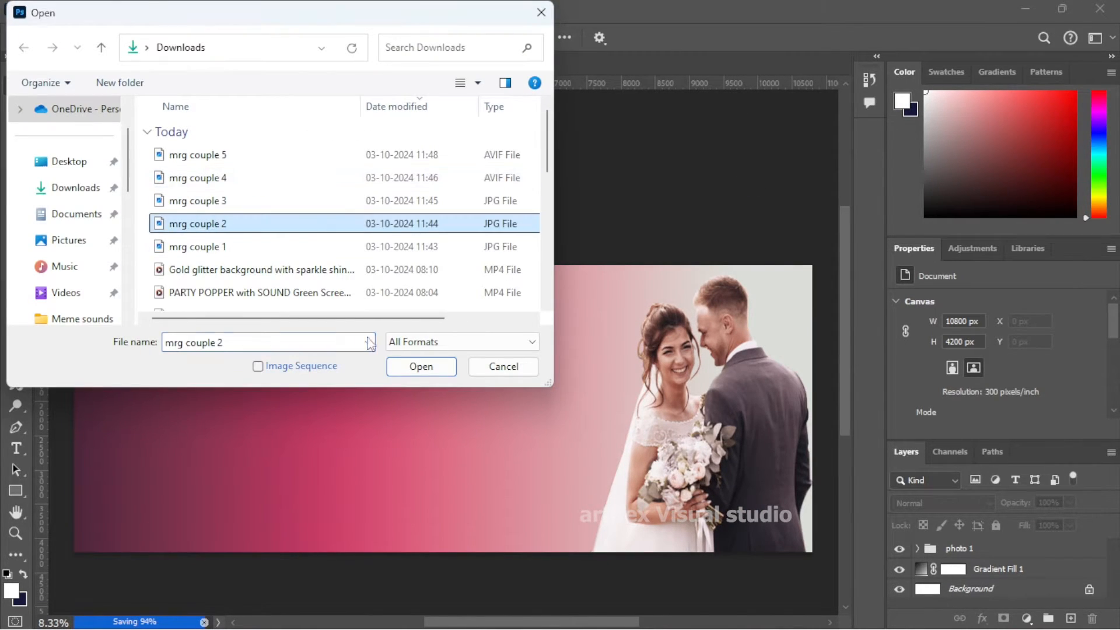
click(418, 365)
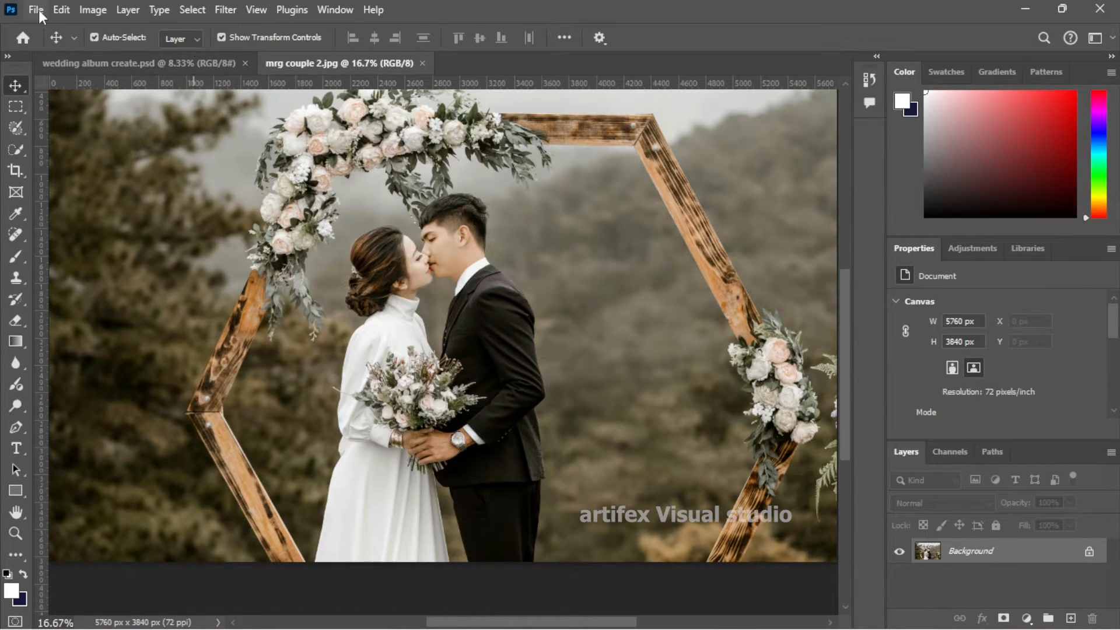
click(36, 9)
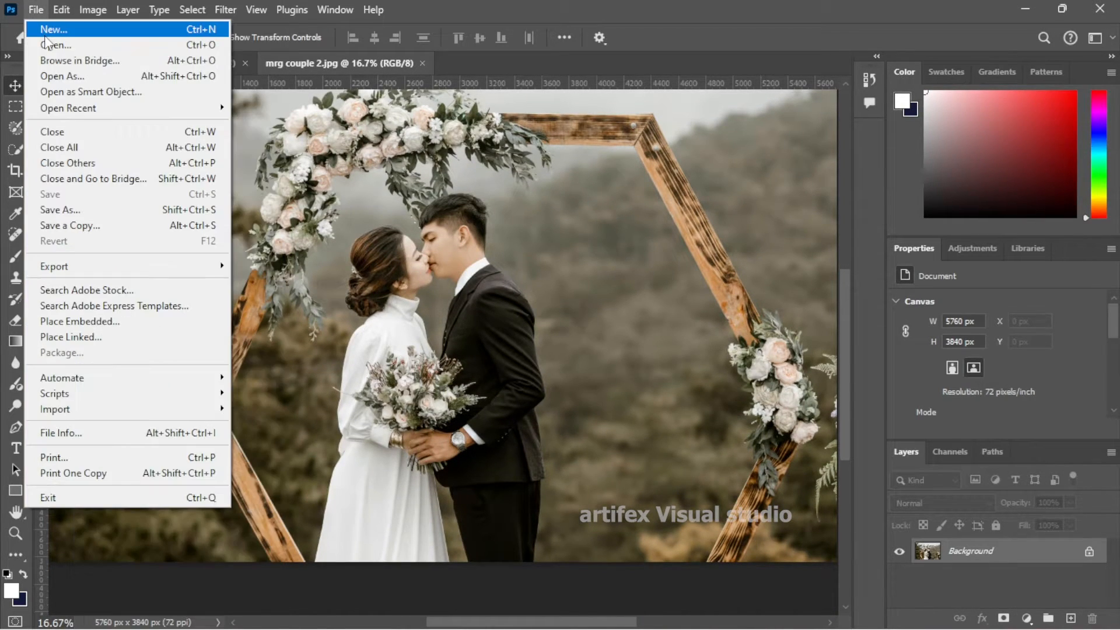
click(49, 44)
click(228, 202)
click(428, 368)
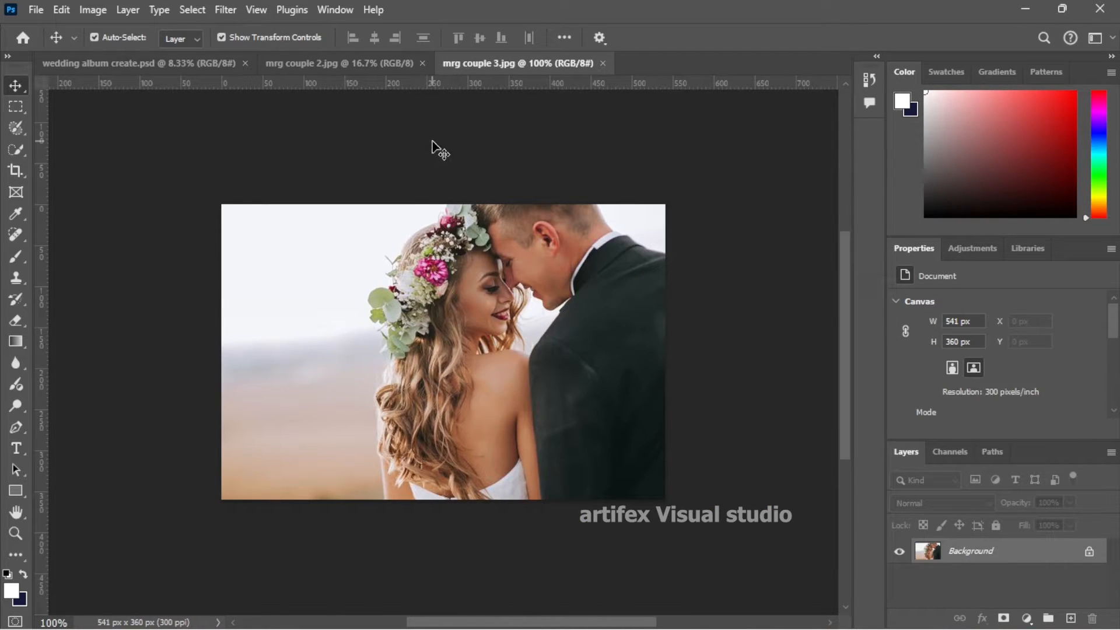
- Unlock the mrg couple 3 photo's layer, try placing it on the album page at 1633 × 1236 px, and undo the placement
click(1088, 552)
drag(537, 352, 521, 385)
key(ctrl+t)
key(Return)
drag(479, 420, 470, 472)
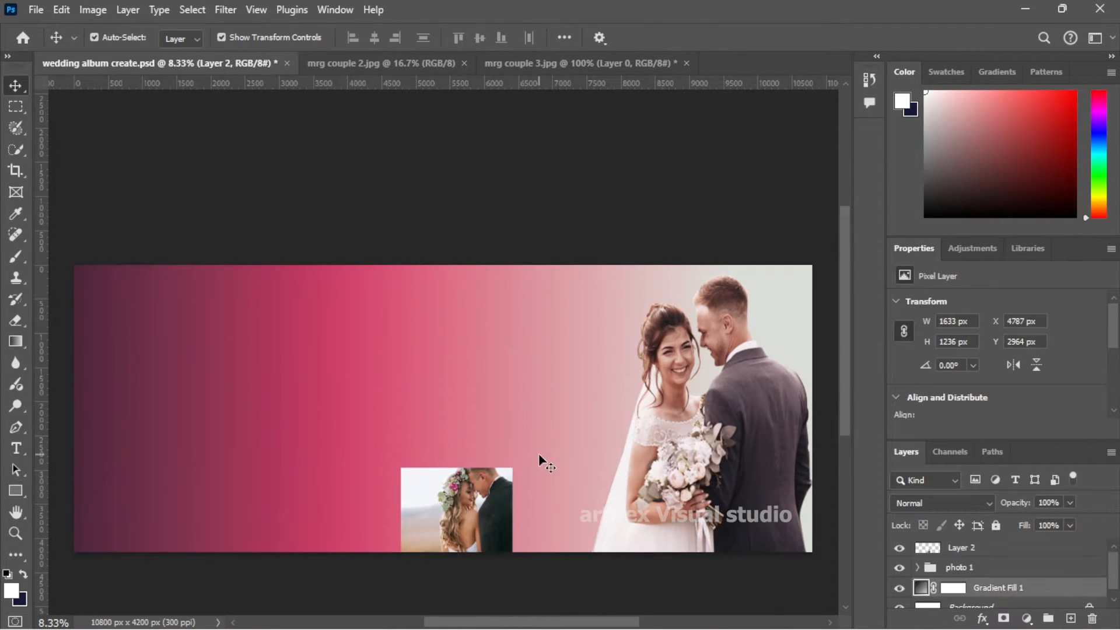
key(ctrl+z)
key(ctrl+z)
key(ctrl+z)
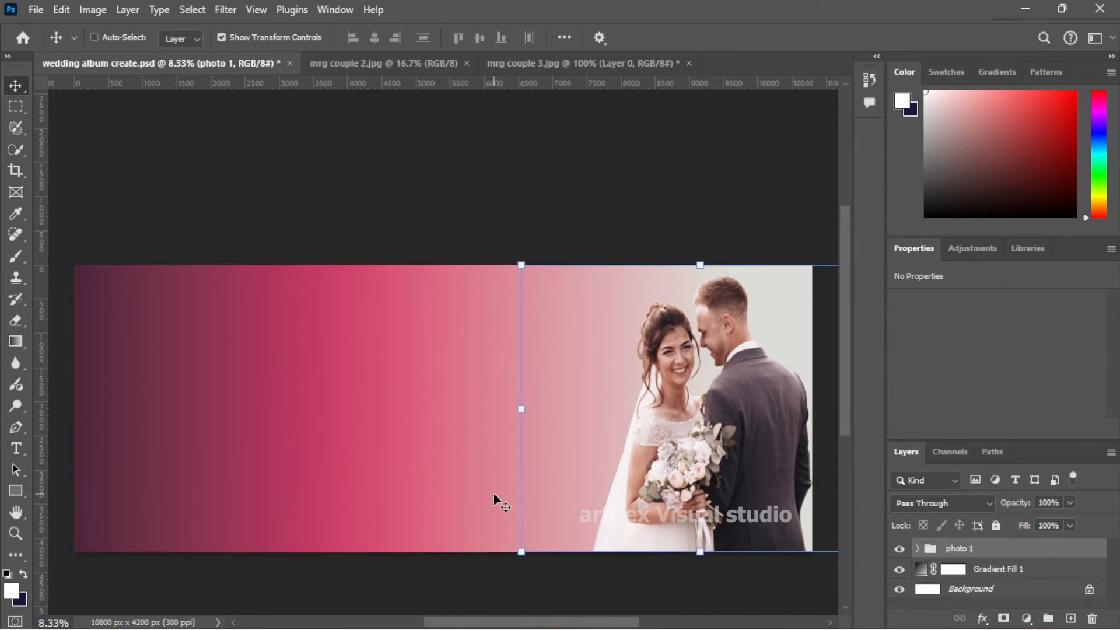
click(622, 149)
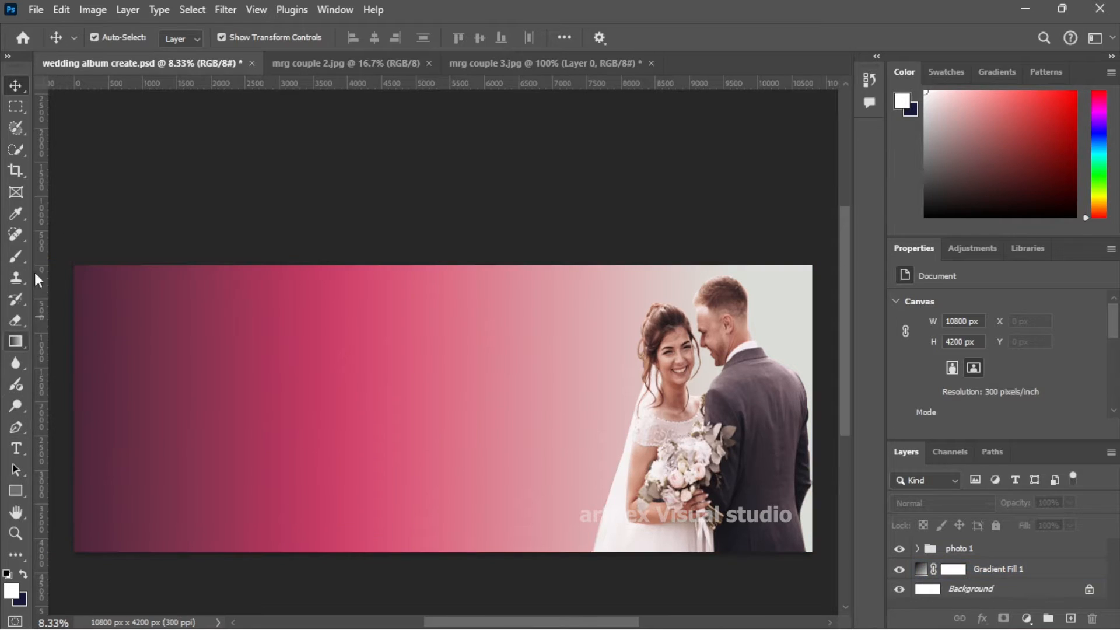
- Start a new guide layout for the album page with 2 columns
right_click(16, 110)
click(81, 111)
click(256, 9)
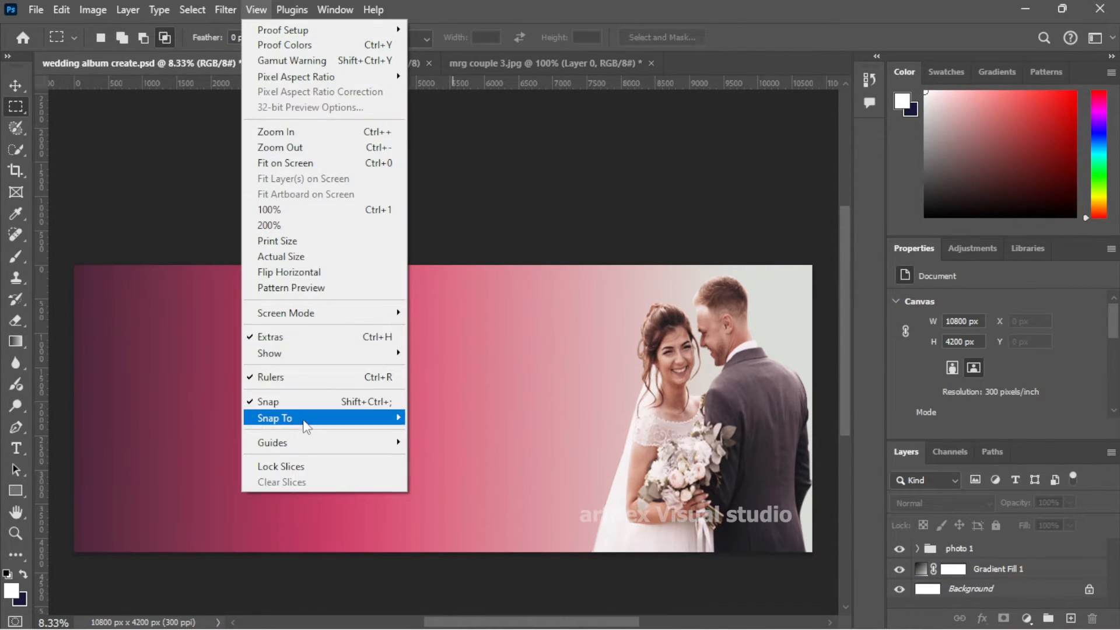
mouse_move(295, 442)
click(462, 547)
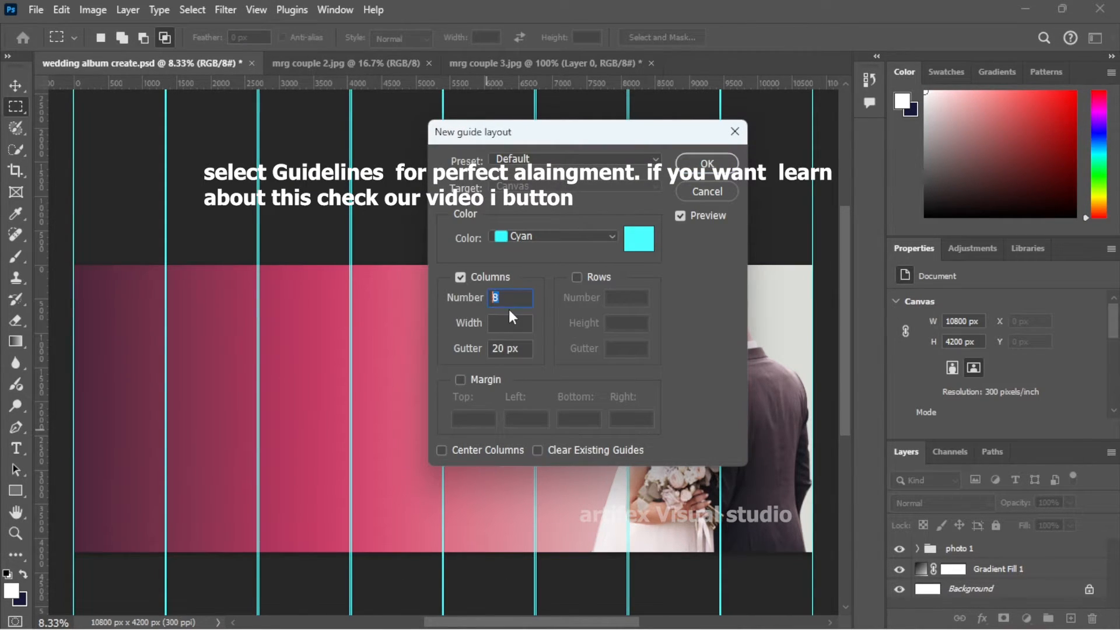
text(3)
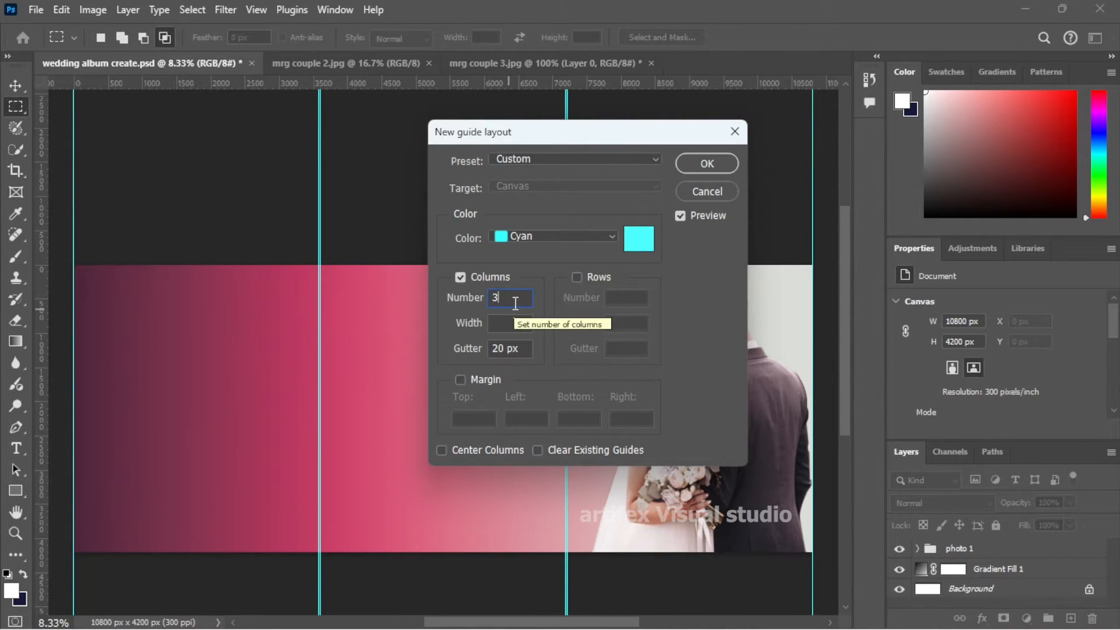
key(BackSpace)
text(2)
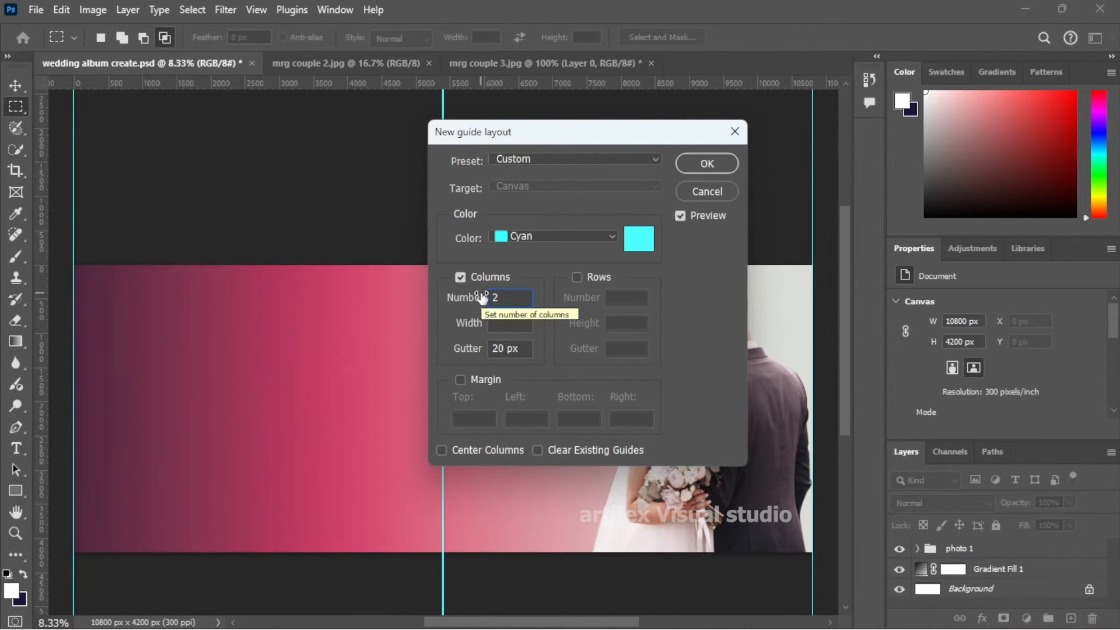
- Give the guide layout 1 cm margins on all four sides and create the guides
click(460, 379)
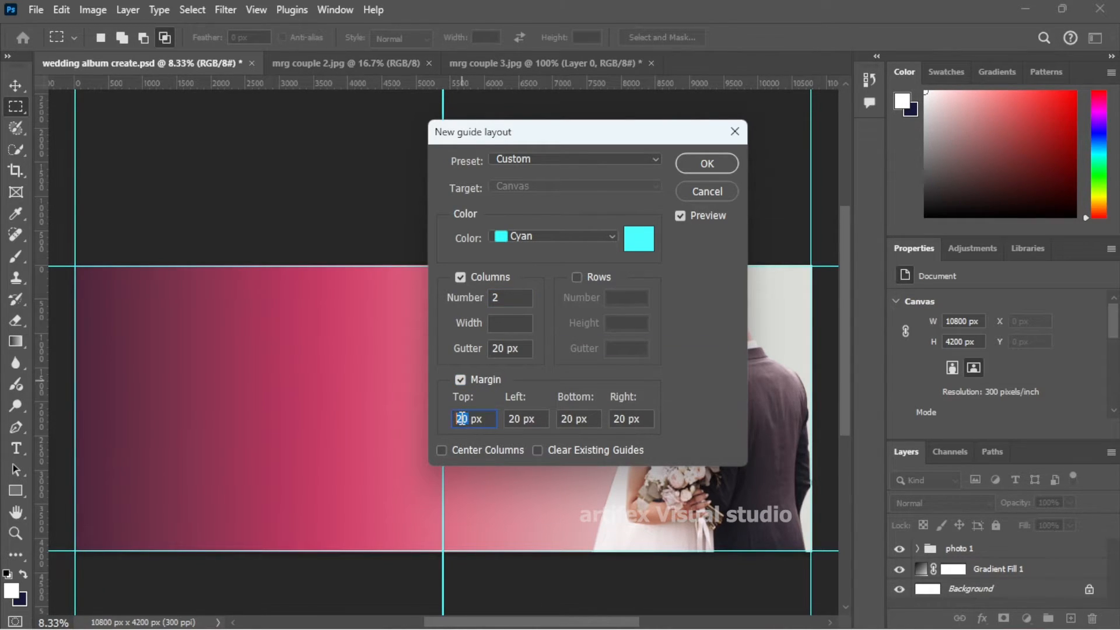
text(1 cm)
key(Tab)
text(1 cm)
key(Tab)
text(1 cm)
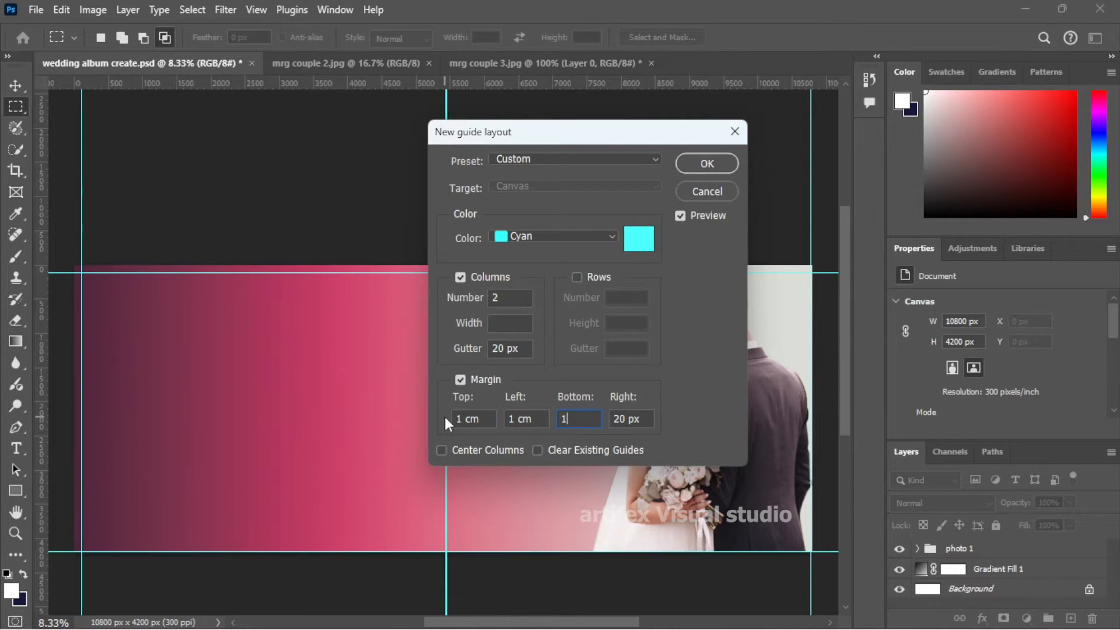
key(Tab)
text(1cm)
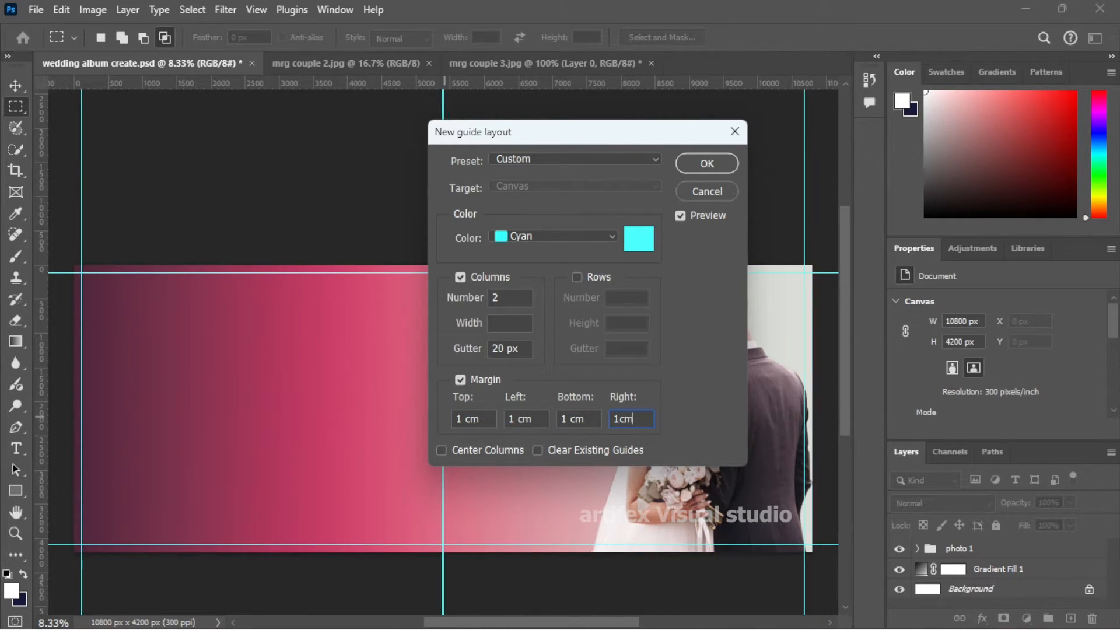
click(703, 166)
- Add a vertical guide at about 7550 px and horizontal guides at about 1730 px and 2350 px on the page
drag(40, 340, 591, 351)
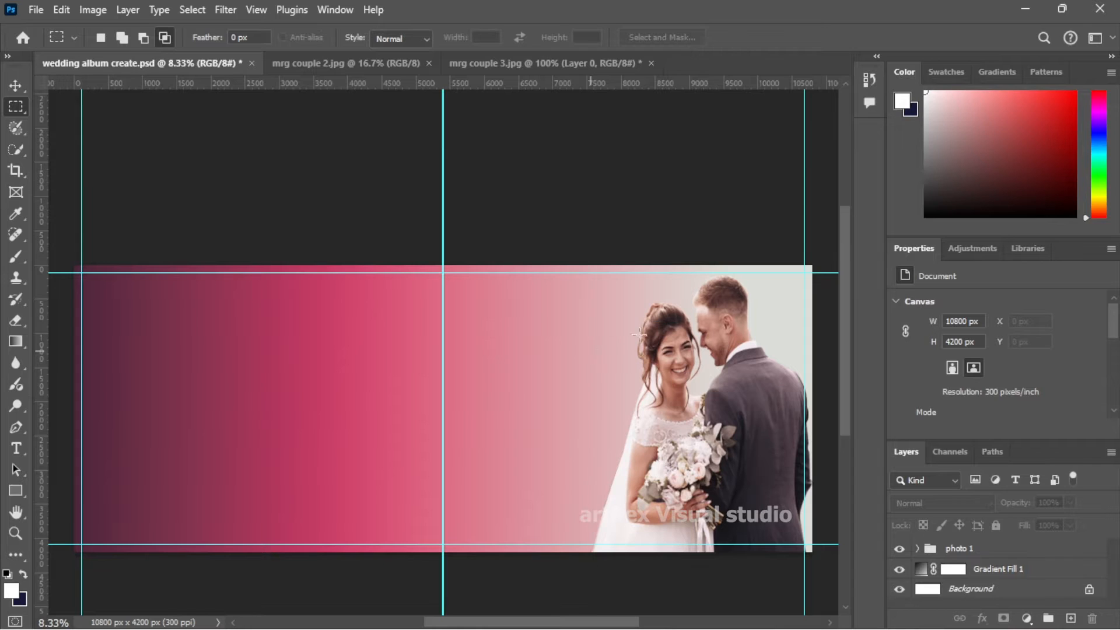
drag(419, 83, 445, 386)
drag(456, 87, 475, 428)
click(518, 374)
drag(523, 387, 524, 383)
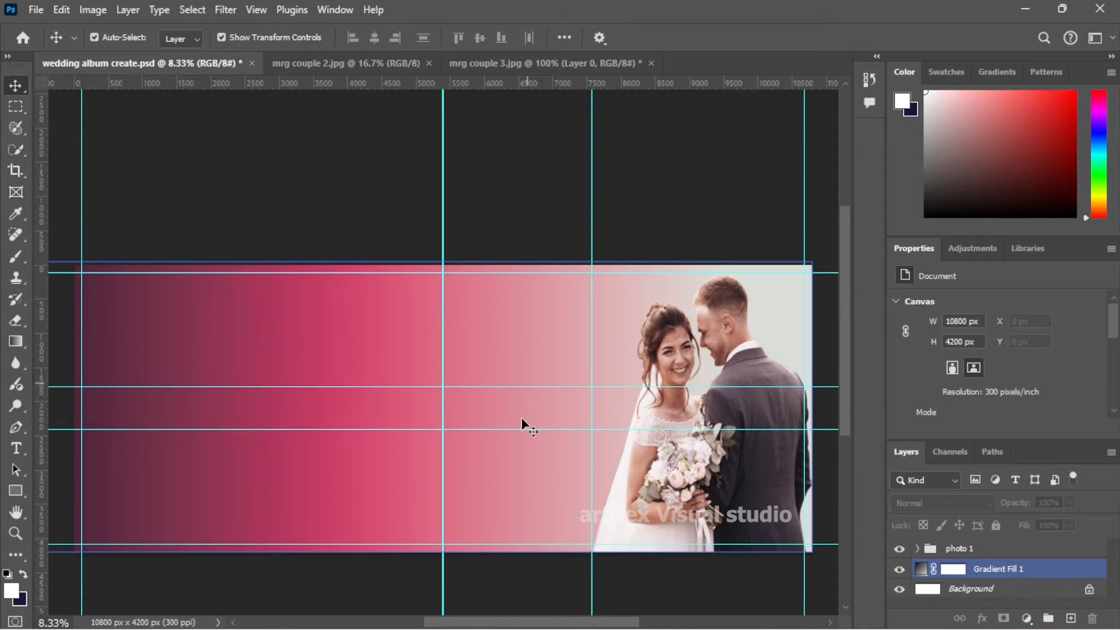
drag(524, 430, 524, 426)
- Select the 5282 × 624 px band between the middle guides and add a new layer below the couple's layers
drag(443, 351, 809, 420)
click(550, 380)
click(16, 107)
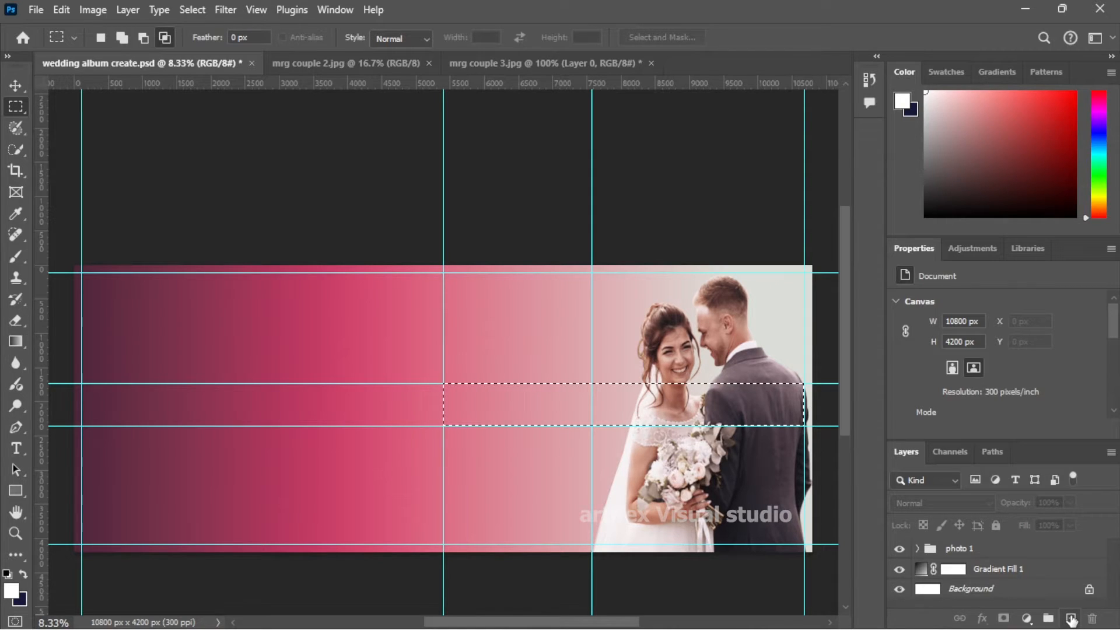
click(1071, 619)
mouse_move(952, 571)
mouse_down()
mouse_move(962, 583)
mouse_move(955, 613)
mouse_move(965, 590)
mouse_move(953, 582)
mouse_up()
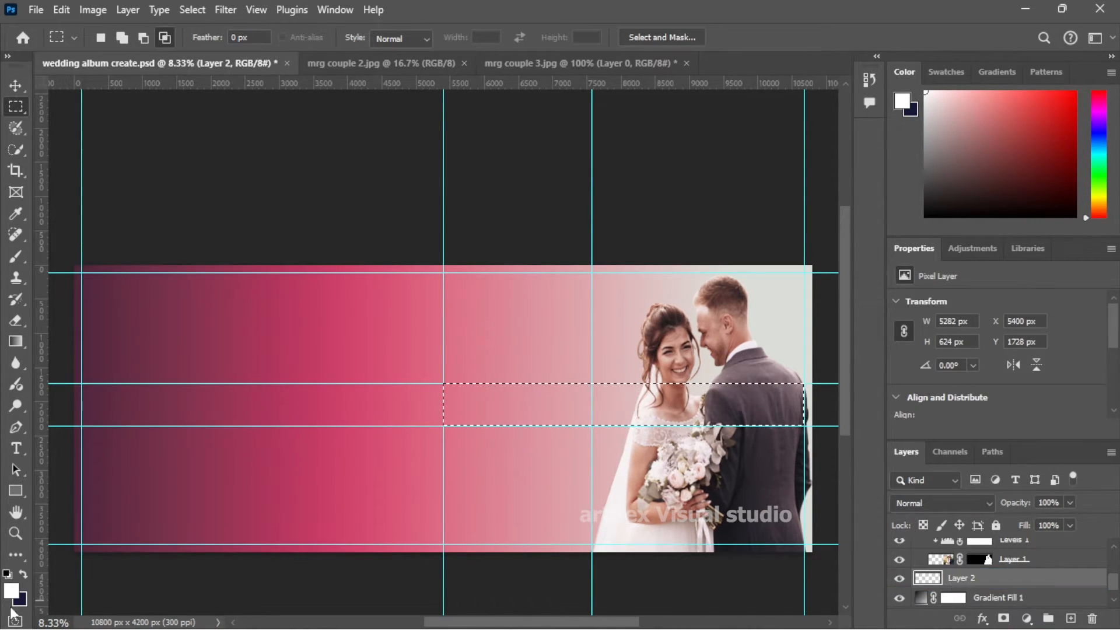
- Fill the selected band with a linear white-to-transparent gradient, not reversed, that fades out toward the couple
click(16, 341)
click(260, 39)
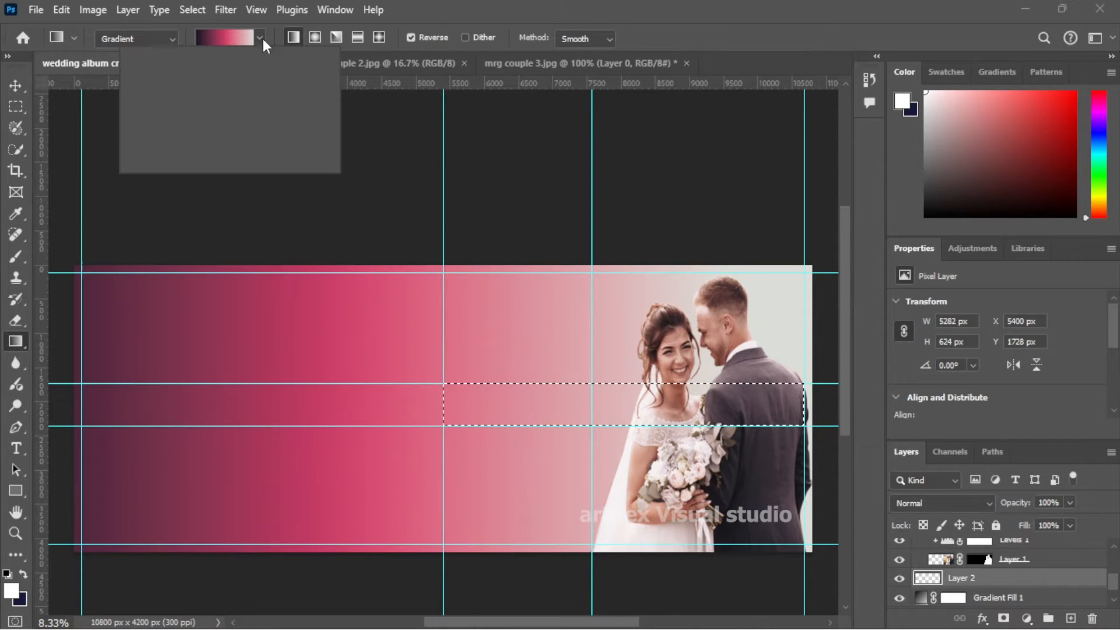
scroll(183, 121, up, 3)
click(140, 70)
click(186, 94)
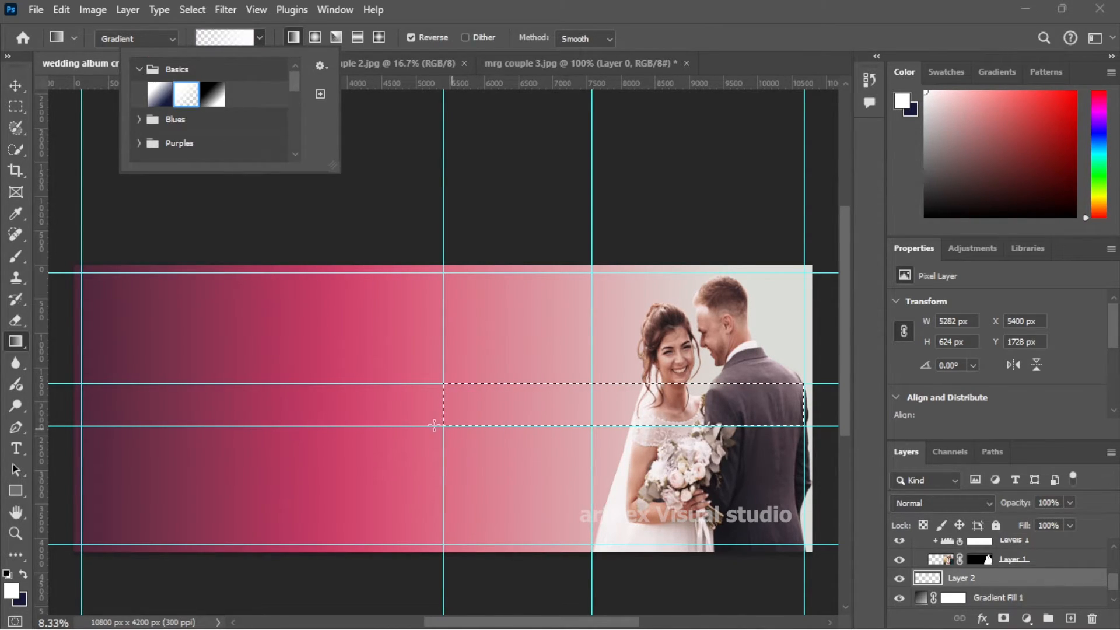
drag(429, 403, 651, 401)
key(ctrl+z)
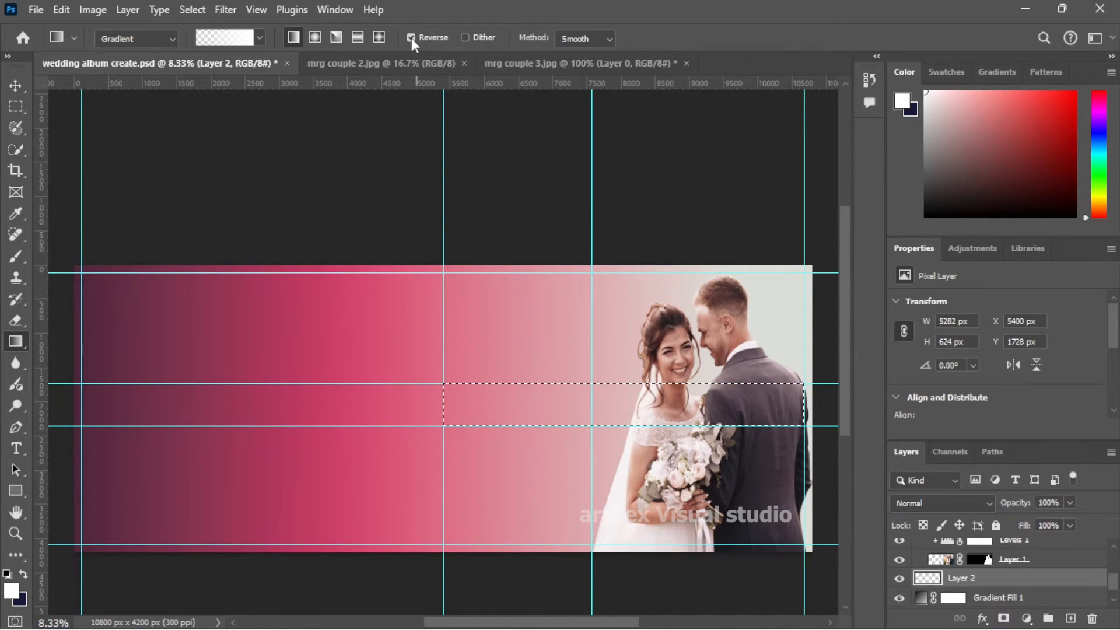
click(411, 38)
drag(408, 402, 836, 402)
key(v)
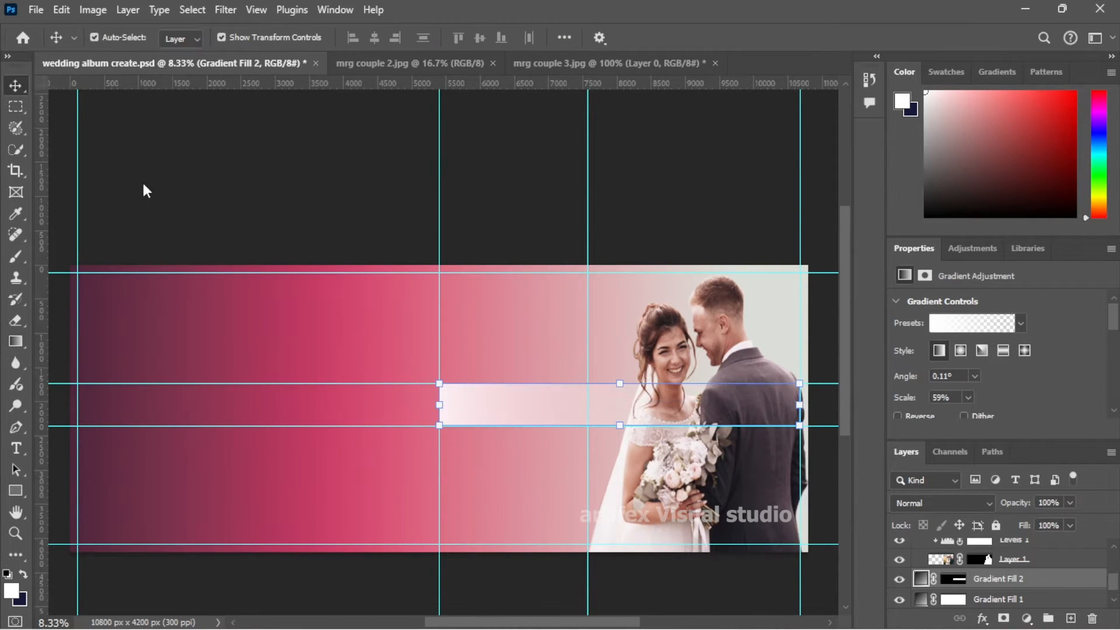
- Apply a 5 px white outside stroke to the gradient band's layer
click(656, 461)
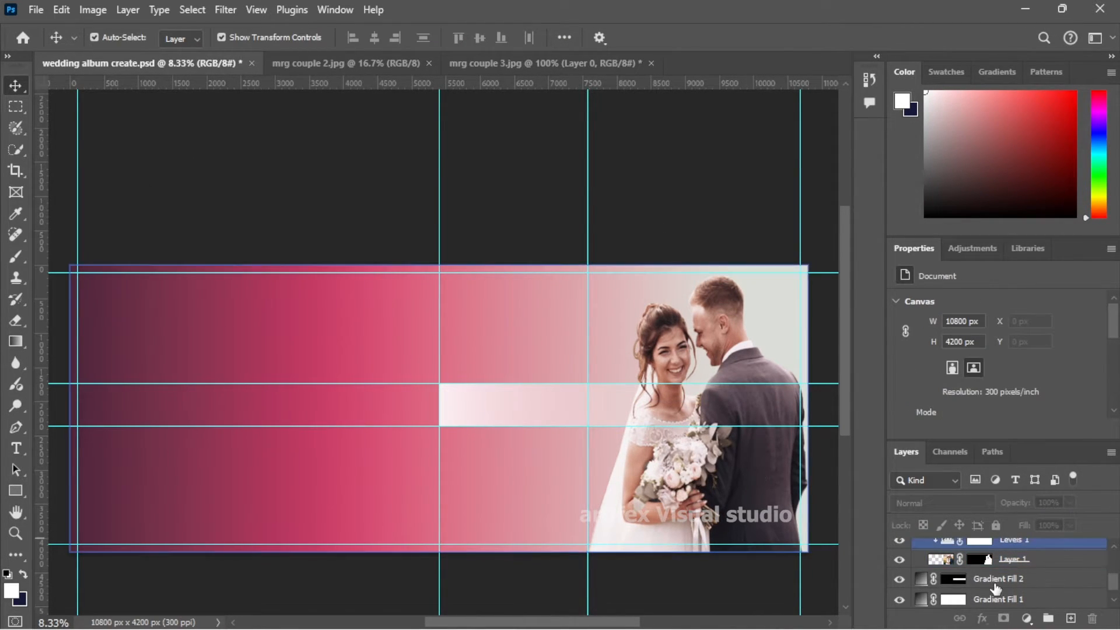
scroll(996, 559, up, 3)
scroll(999, 561, down, 5)
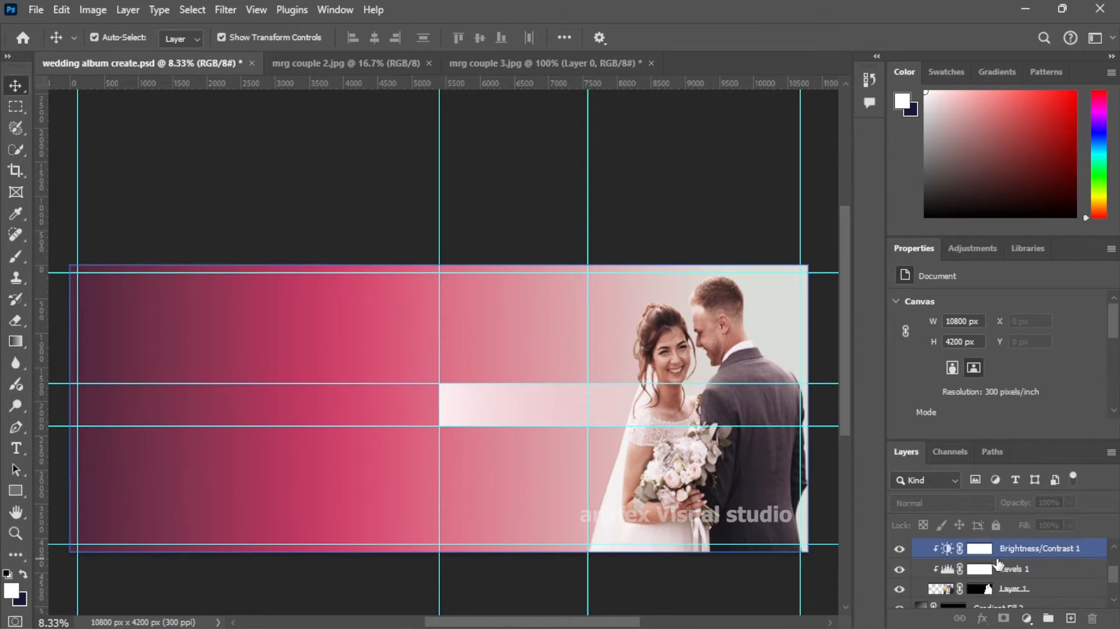
click(997, 559)
click(981, 619)
click(999, 497)
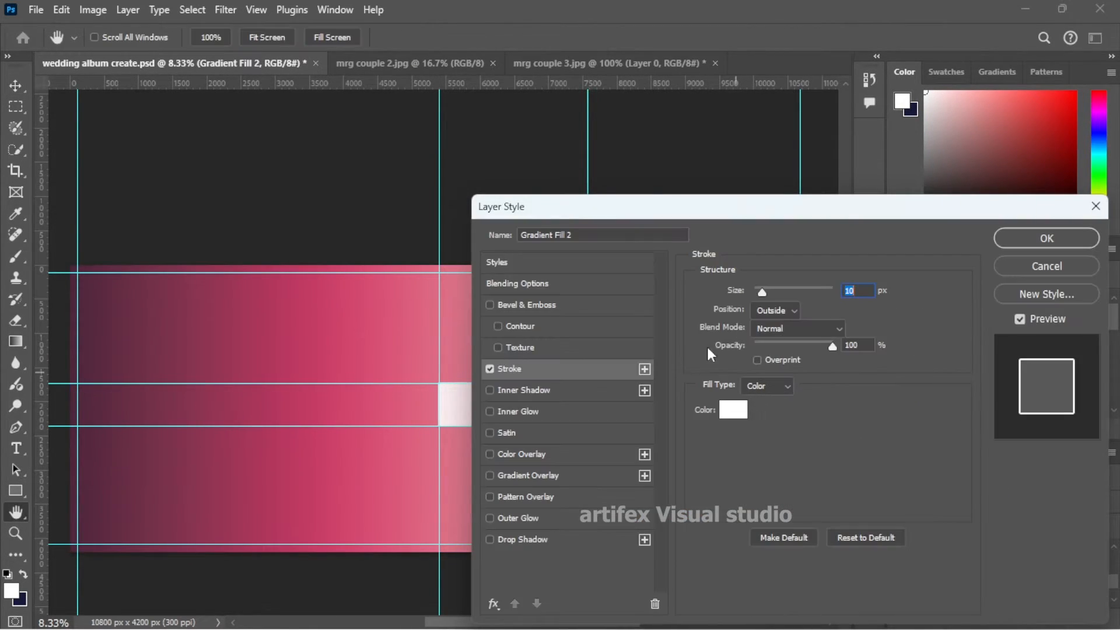
text(5)
key(Return)
- Hide the guides and place the gradient band's layer inside two nested groups
key(ctrl+semicolon)
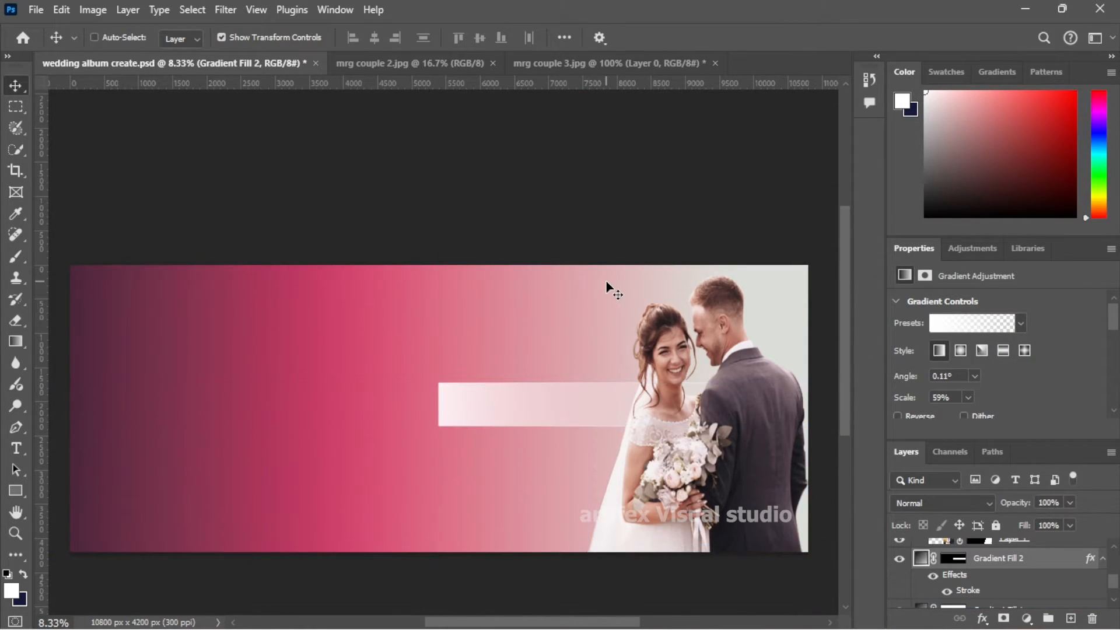
key(ctrl+h)
key(ctrl+g)
key(ctrl+g)
key(ctrl+h)
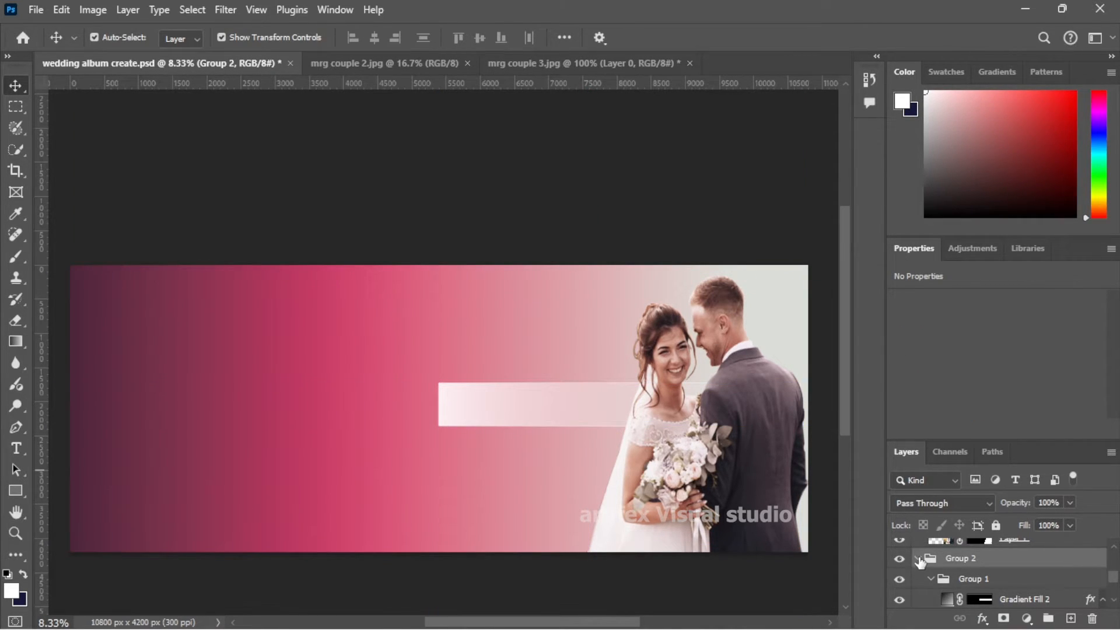
- Undo the two nested groups around the gradient band's layer
click(920, 562)
drag(945, 559, 1080, 616)
key(ctrl+z)
key(ctrl+z)
key(ctrl+z)
scroll(936, 565, up, 2)
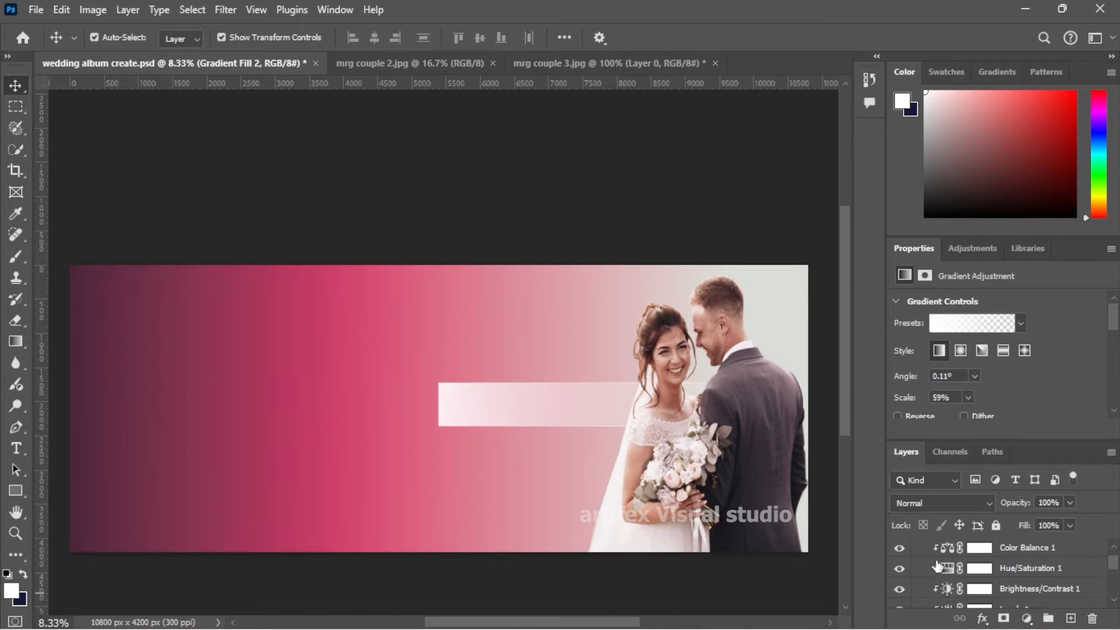
scroll(957, 568, down, 3)
- Set the gradient band's white outside stroke to 10 px and check the page with the guides hidden
key(ctrl+h)
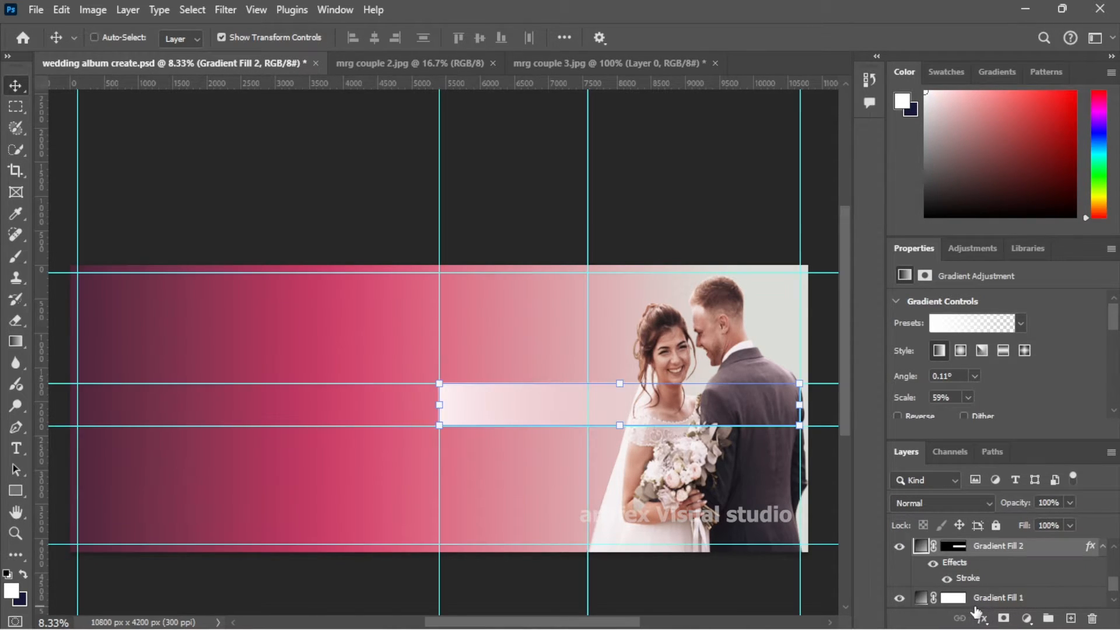
click(983, 619)
click(989, 497)
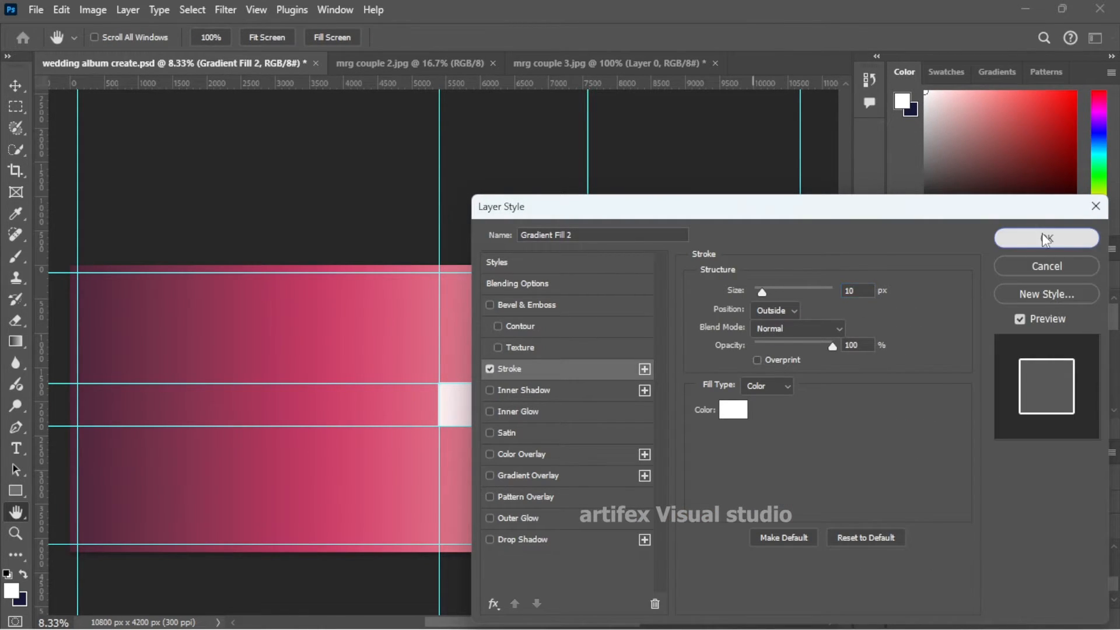
click(1079, 238)
key(ctrl+h)
key(ctrl+h)
key(ctrl+h)
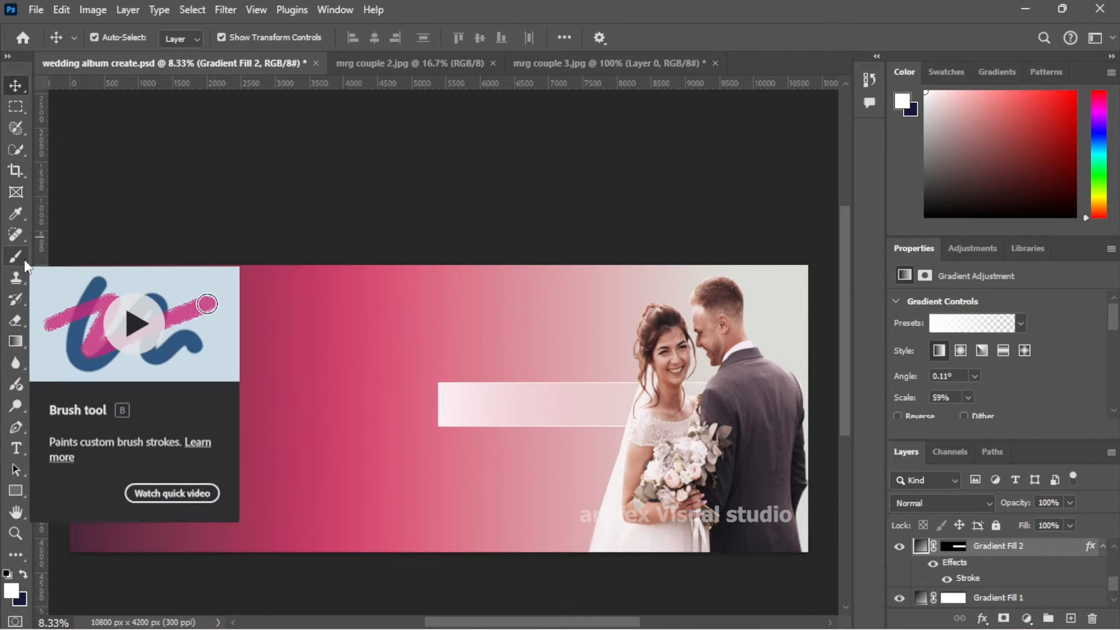
- Show the guides and add a text box over the gradient band reading "Just Married..."
key(ctrl+h)
key(t)
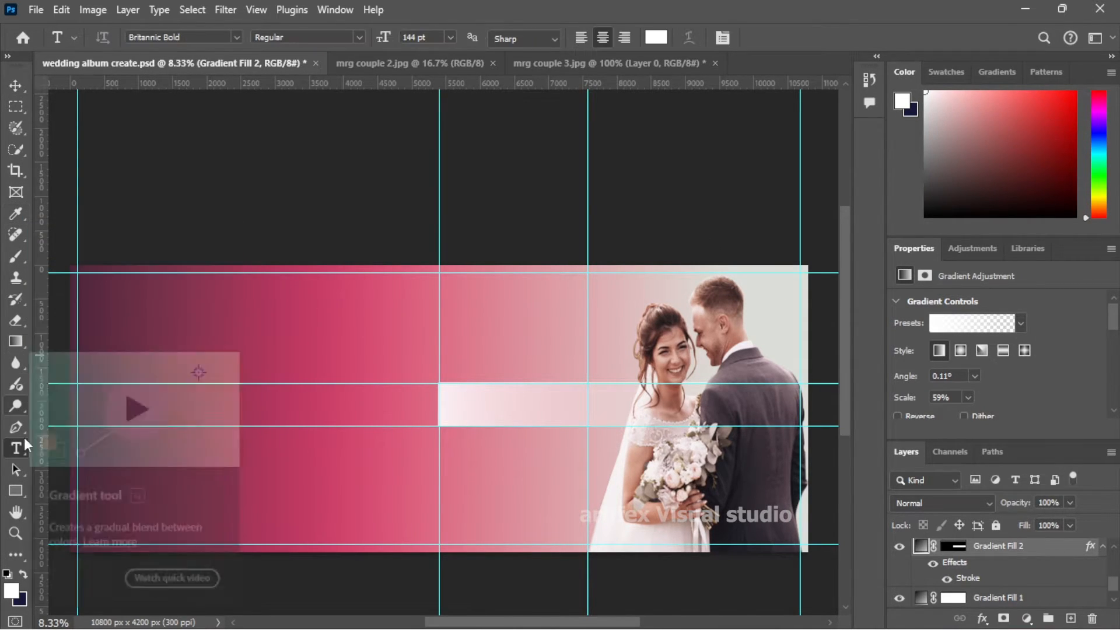
drag(444, 390, 668, 425)
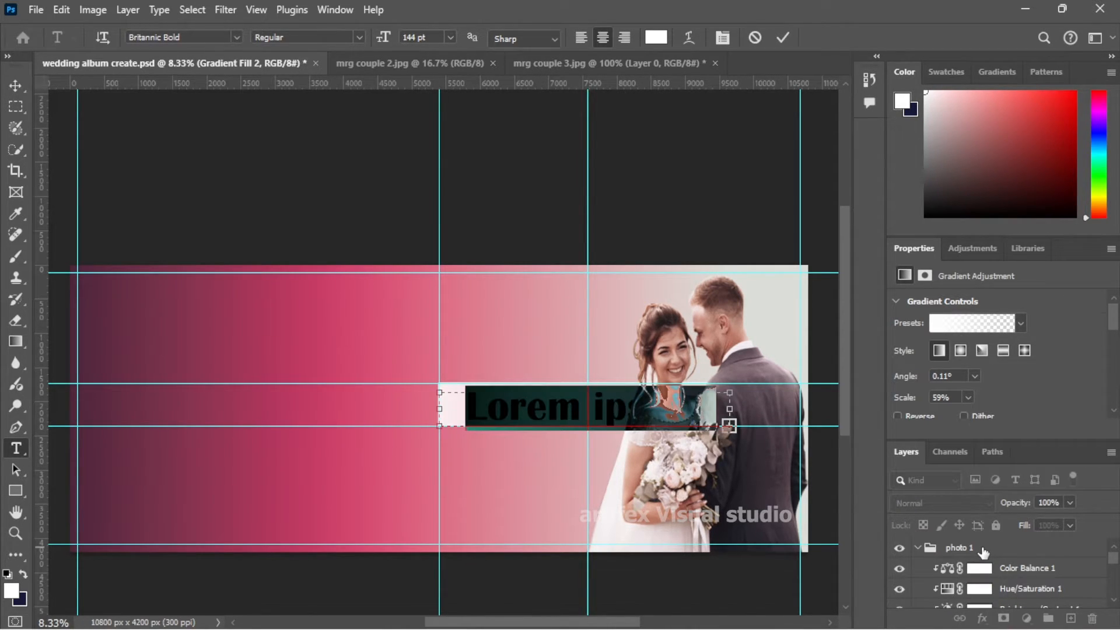
text(Just M)
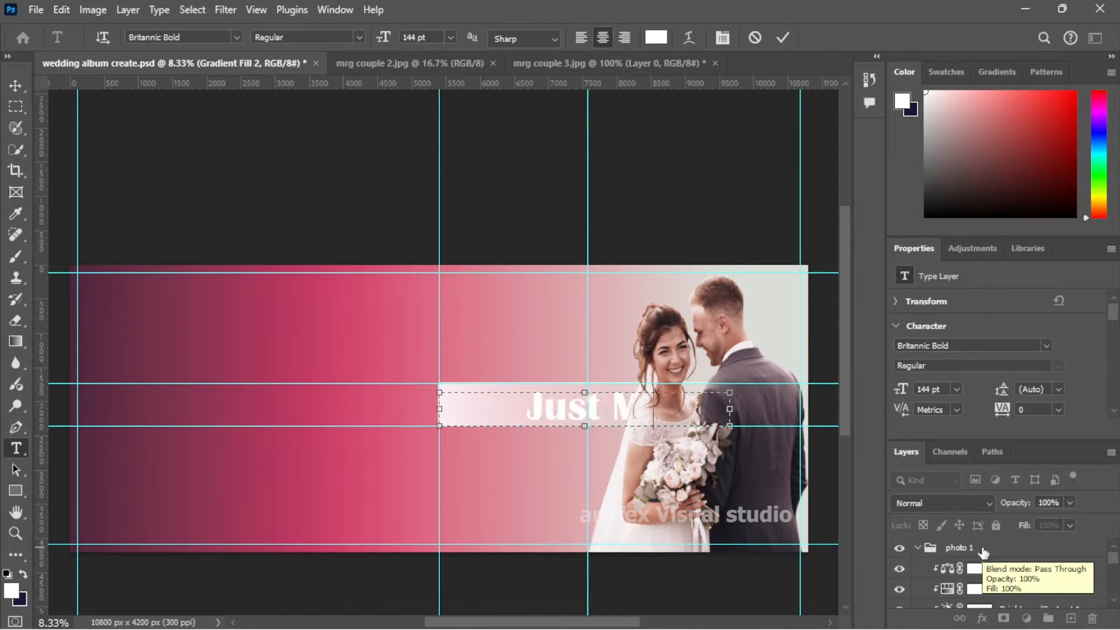
text(arried...)
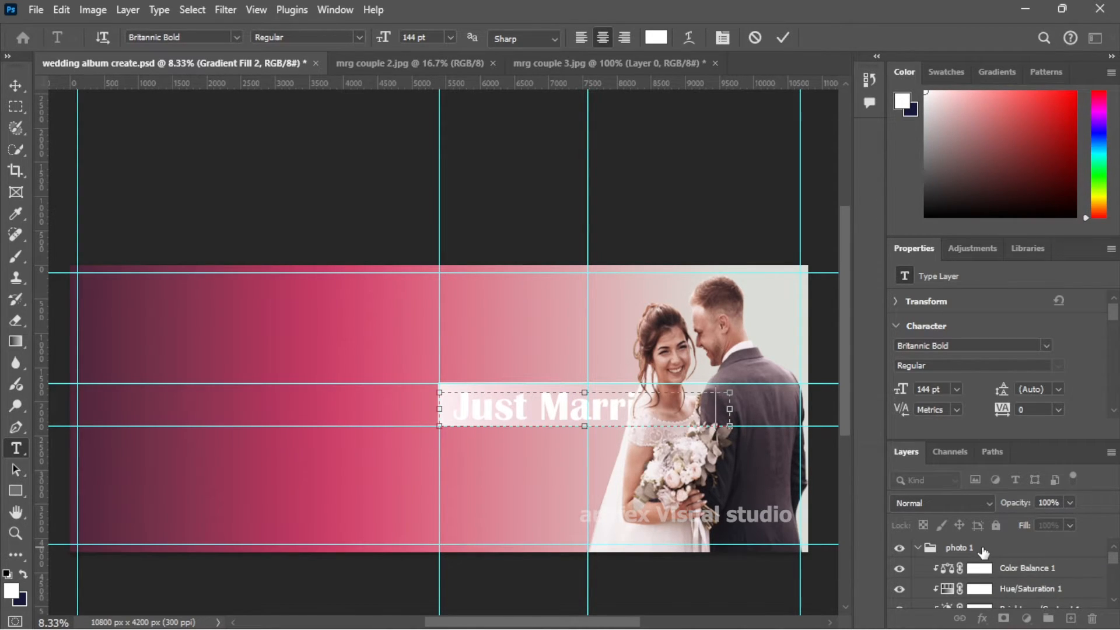
key(ctrl+Return)
key(v)
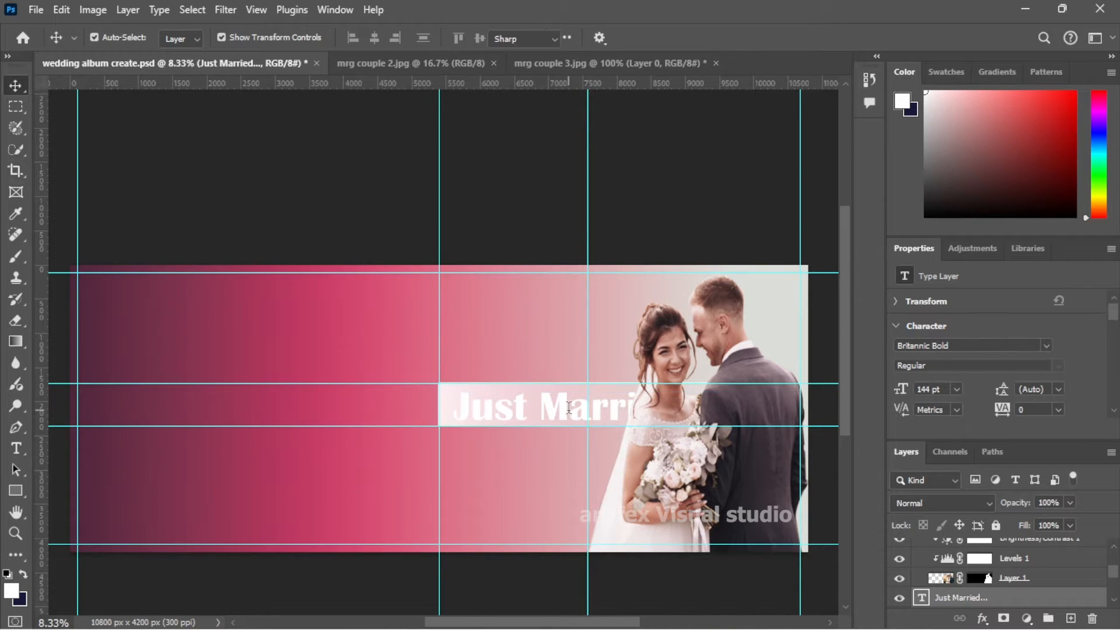
- Change the colour of the "Just Married..." text to dark magenta 9b155b
click(16, 448)
click(525, 425)
key(ctrl+a)
scroll(940, 359, down, 1)
click(1022, 404)
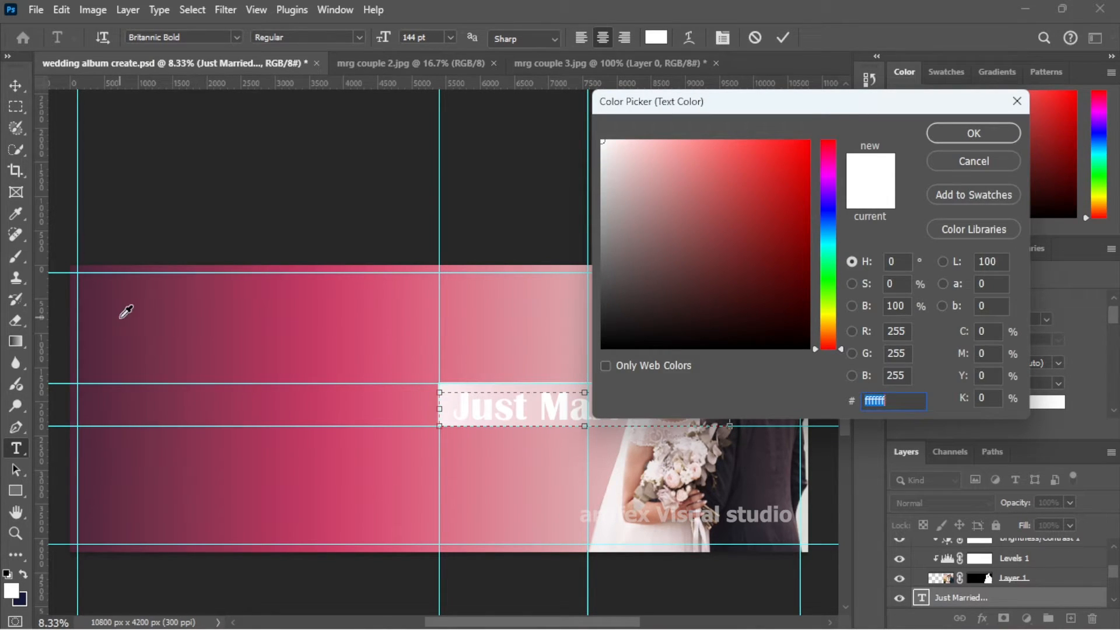
mouse_move(629, 175)
mouse_down()
mouse_move(778, 257)
mouse_move(767, 217)
mouse_move(767, 242)
mouse_move(747, 201)
mouse_move(762, 157)
mouse_move(782, 182)
mouse_move(781, 222)
mouse_up()
click(829, 170)
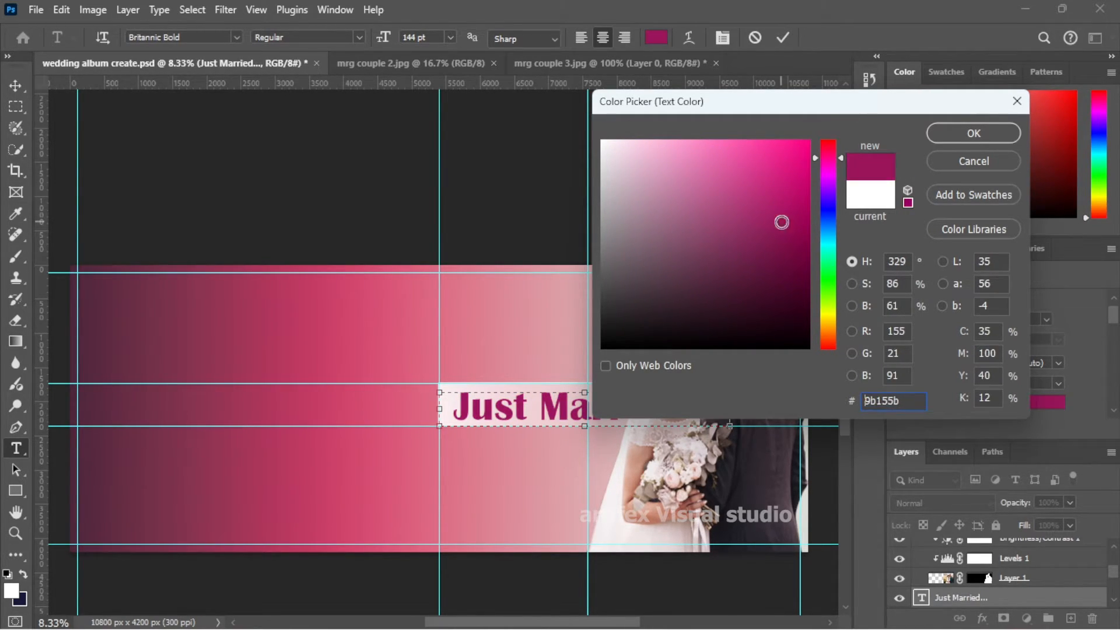
click(940, 133)
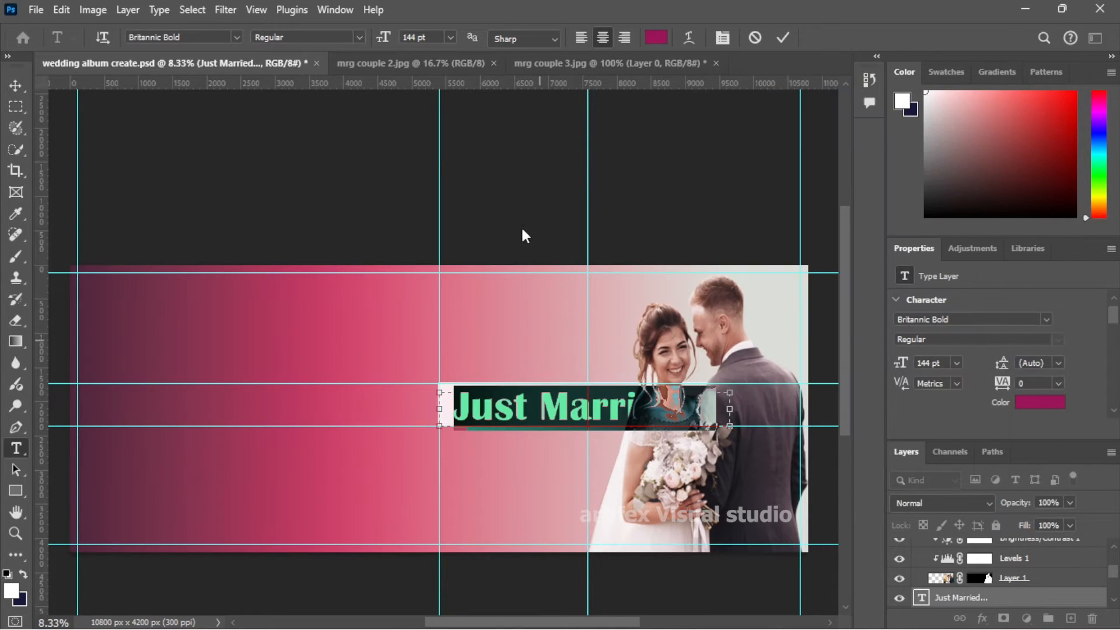
click(697, 229)
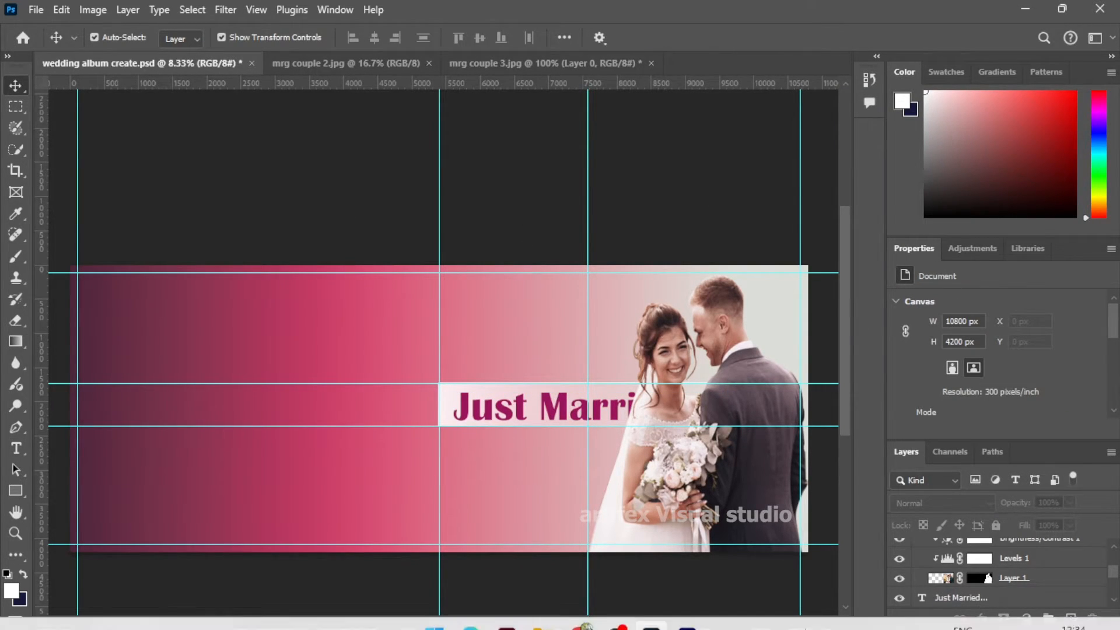
- Try font sizes of 60, 150 and 72 pt on the "Just Married..." text
key(t)
click(541, 407)
key(ctrl+a)
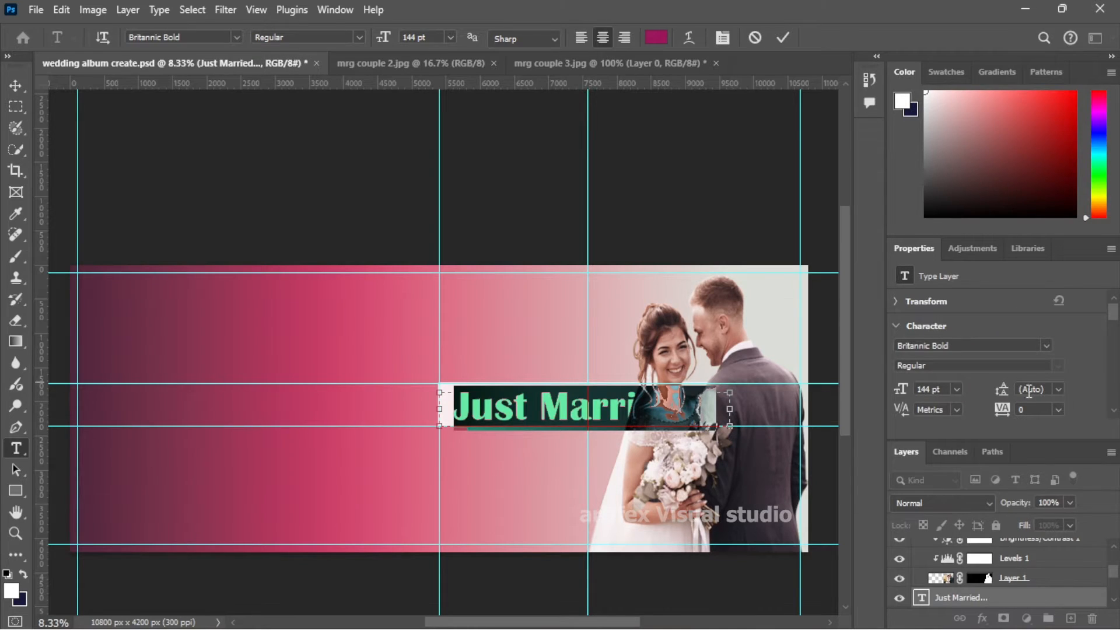
click(957, 387)
click(960, 334)
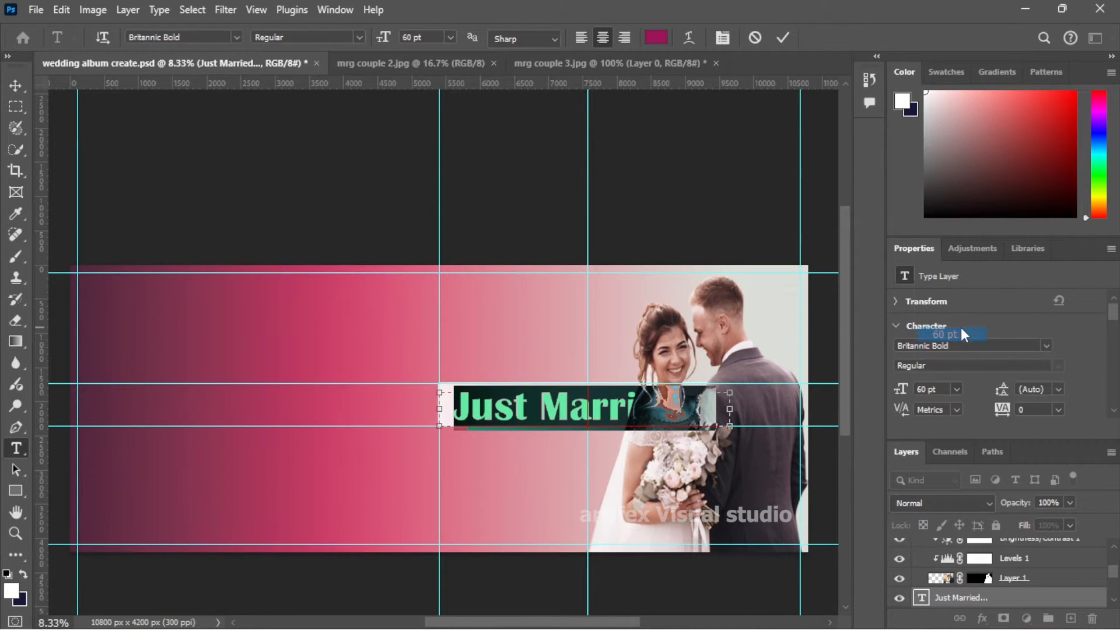
click(957, 388)
click(956, 378)
click(956, 387)
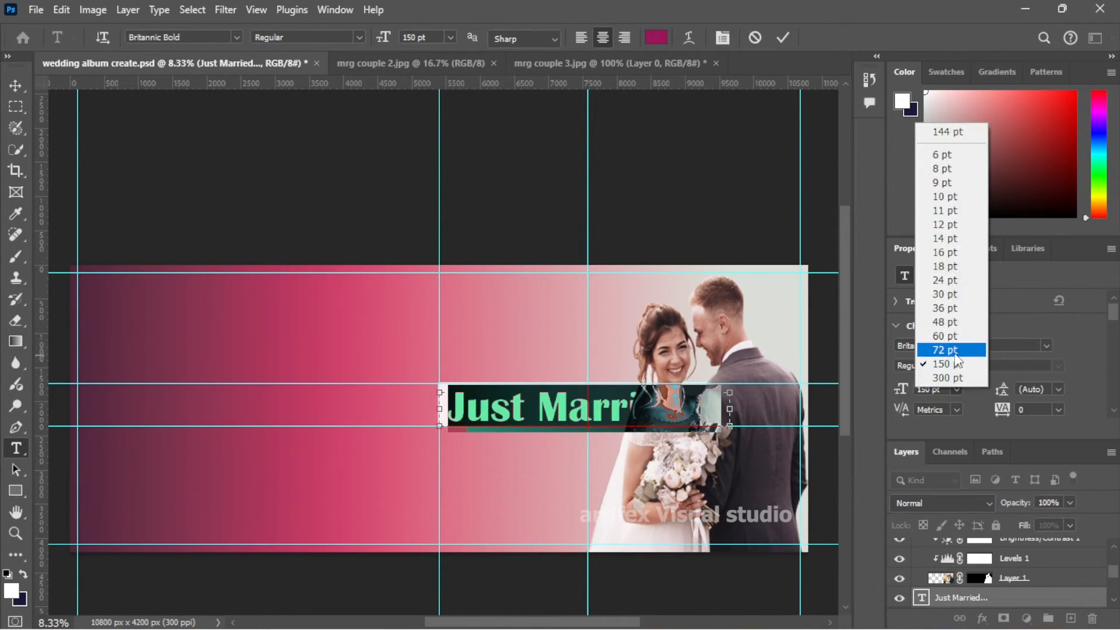
click(954, 350)
- Set the "Just Married..." text to 100 pt and remove the stray empty text layer
double_click(913, 385)
text(100)
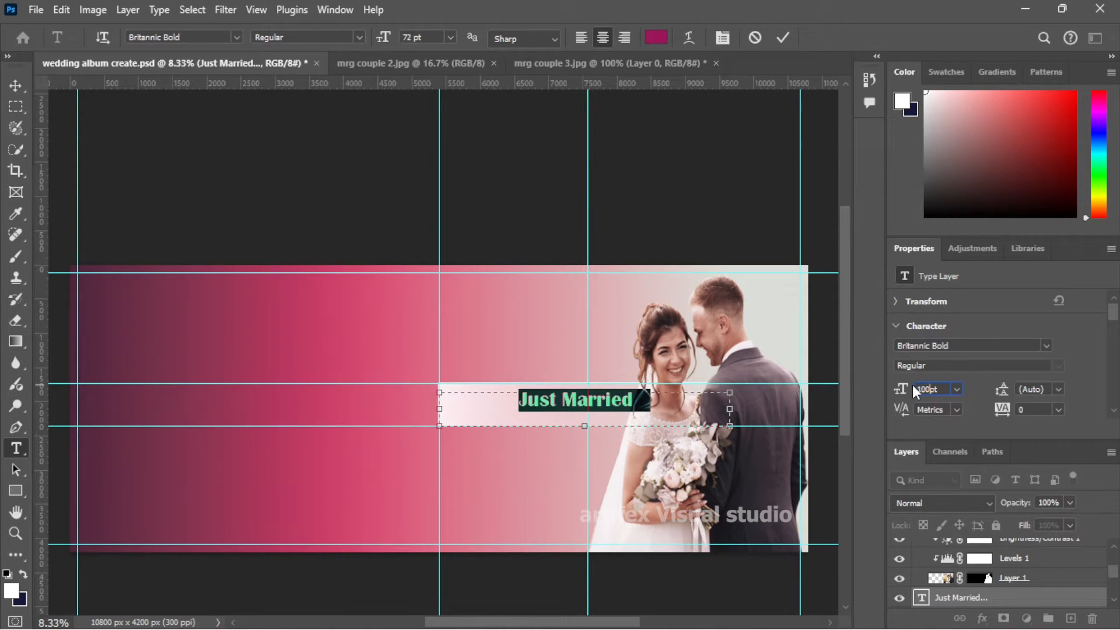
key(Return)
click(741, 240)
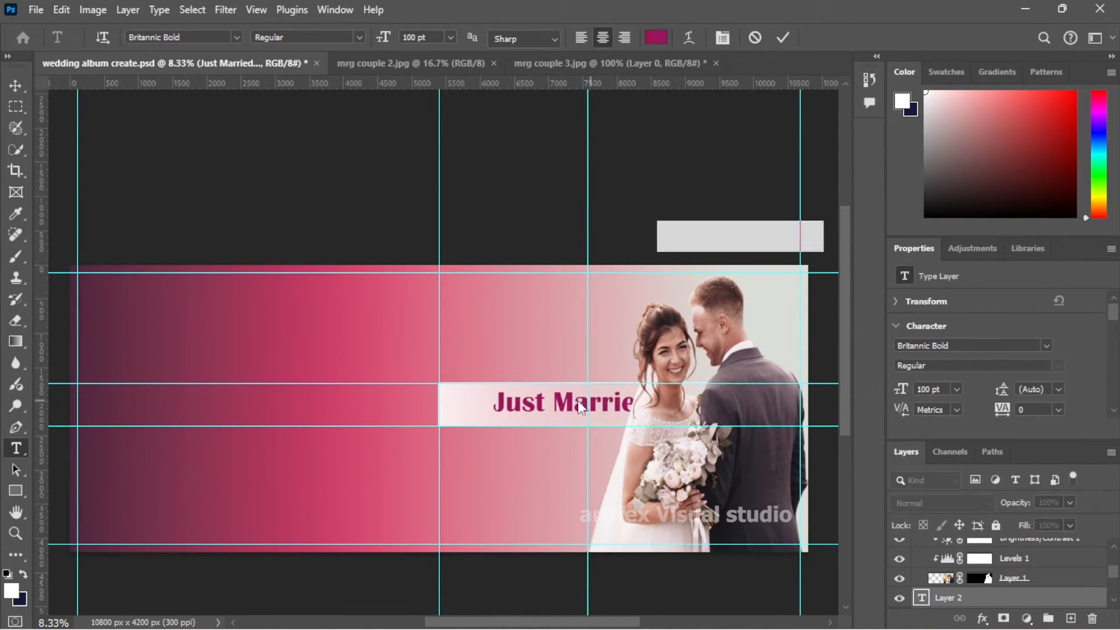
drag(1000, 600, 1091, 618)
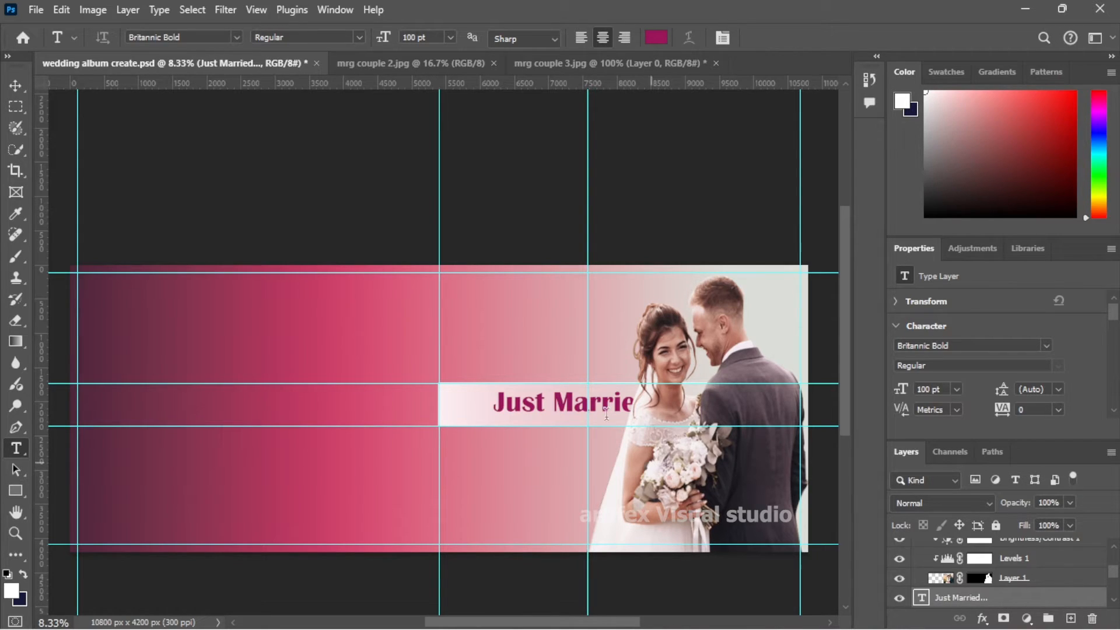
- Set the "Just Married..." text to 120 pt and move it left to the start of the gradient band
click(606, 405)
key(ctrl+a)
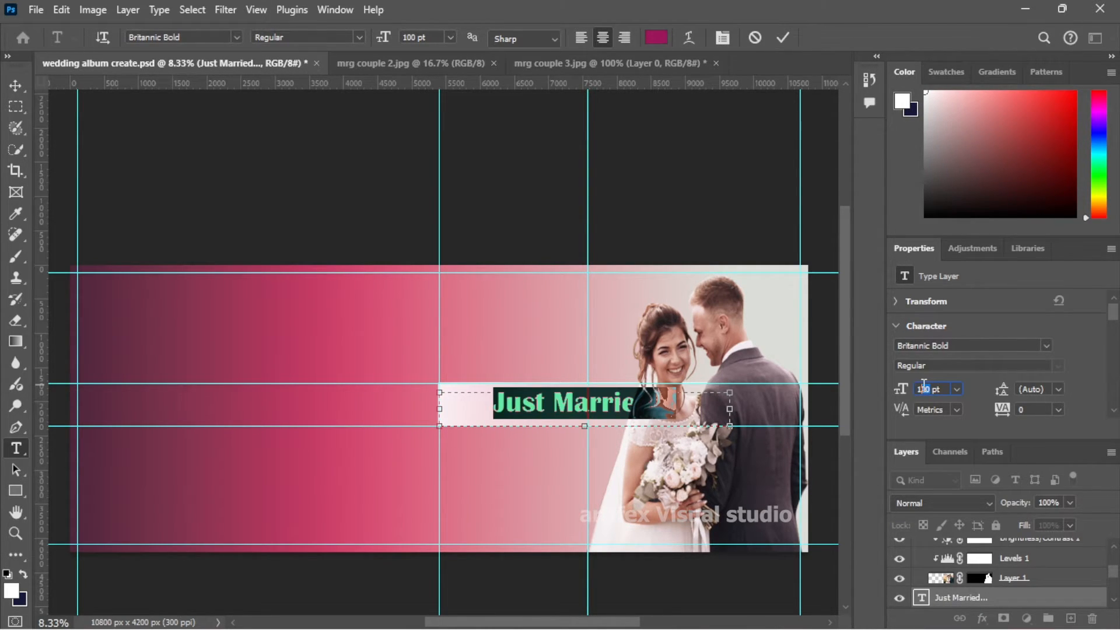
click(13, 86)
drag(612, 413, 589, 415)
click(644, 212)
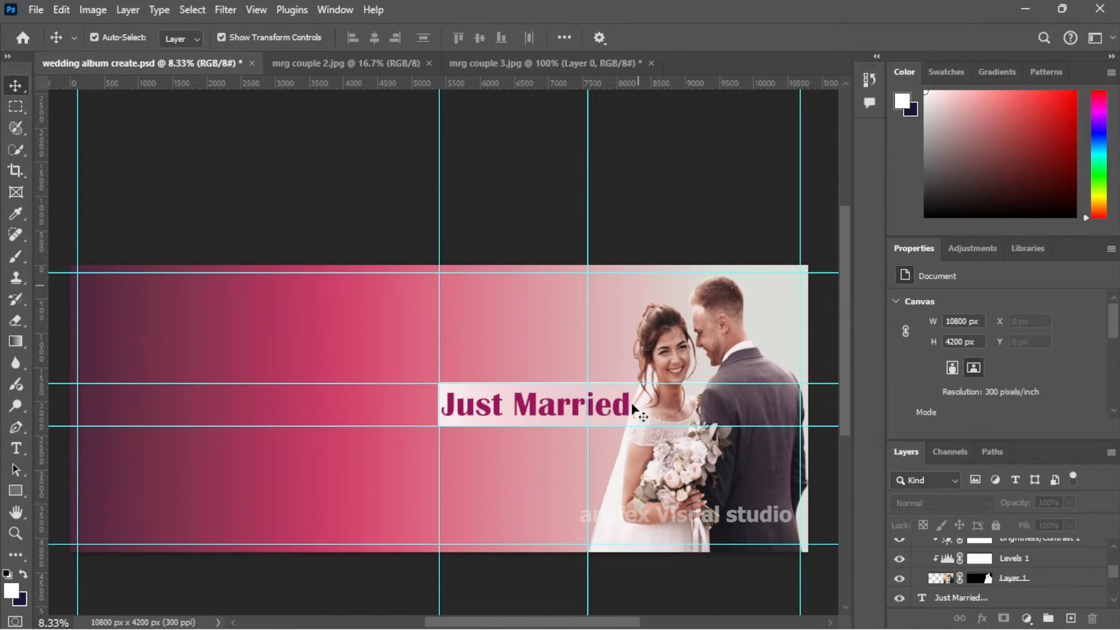
- Change the font of the "Just Married..." text to Edwardian Script ITC
key(t)
click(616, 406)
key(ctrl+a)
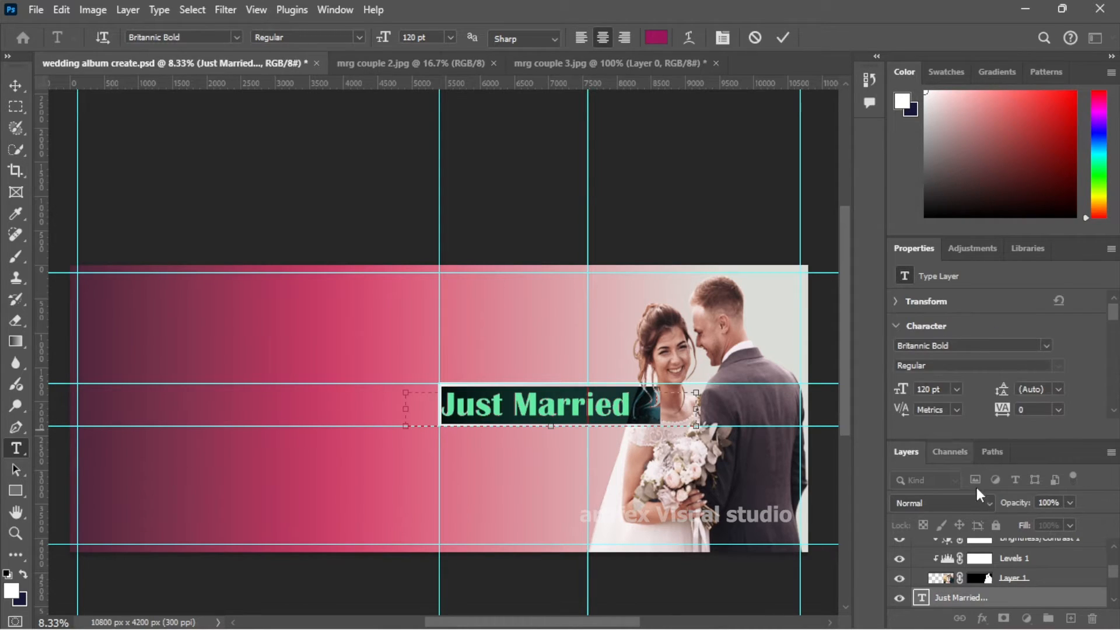
click(1048, 345)
click(1045, 344)
key(Down)
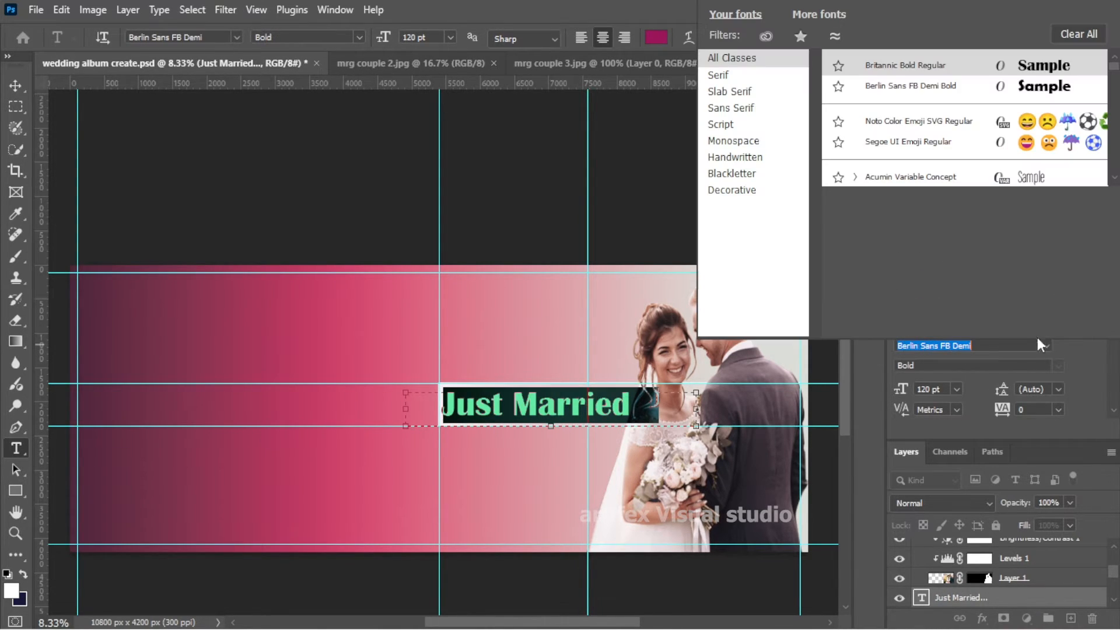
scroll(964, 202, down, 15)
scroll(965, 203, down, 5)
click(945, 110)
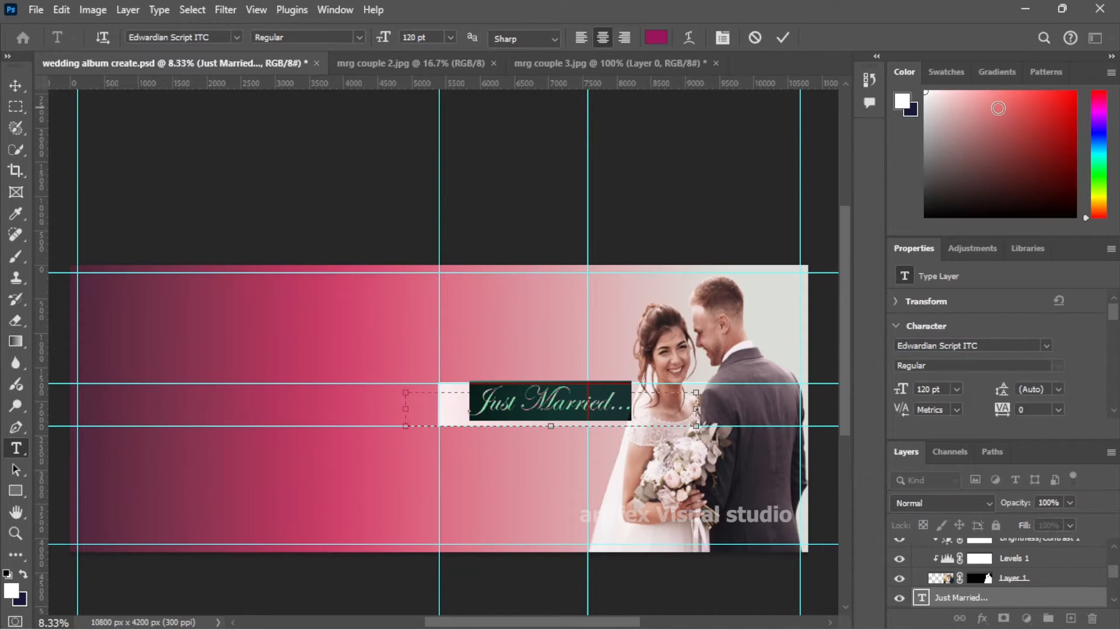
- Set the "Just Married..." text to 150 pt and shift it slightly down to fit the gradient band
click(957, 389)
click(954, 364)
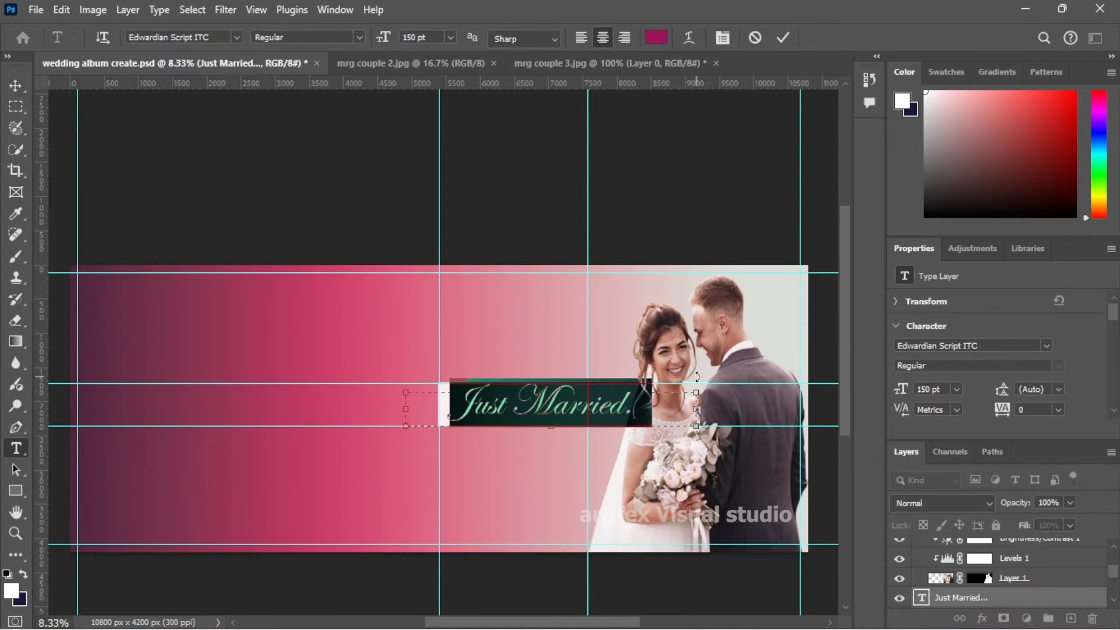
click(15, 86)
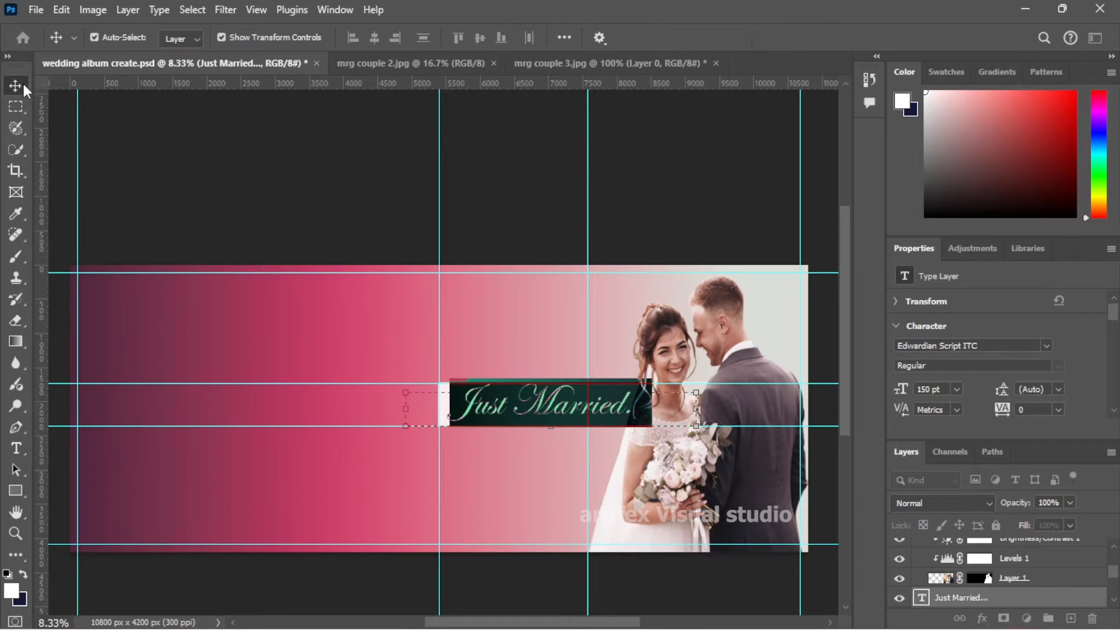
drag(632, 412, 607, 417)
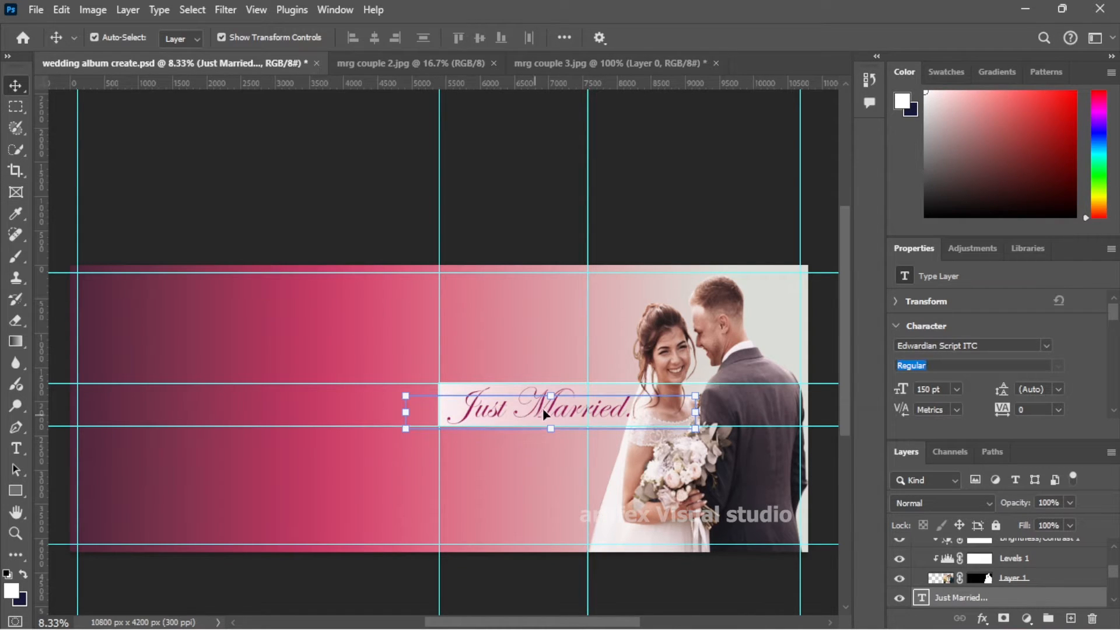
double_click(921, 597)
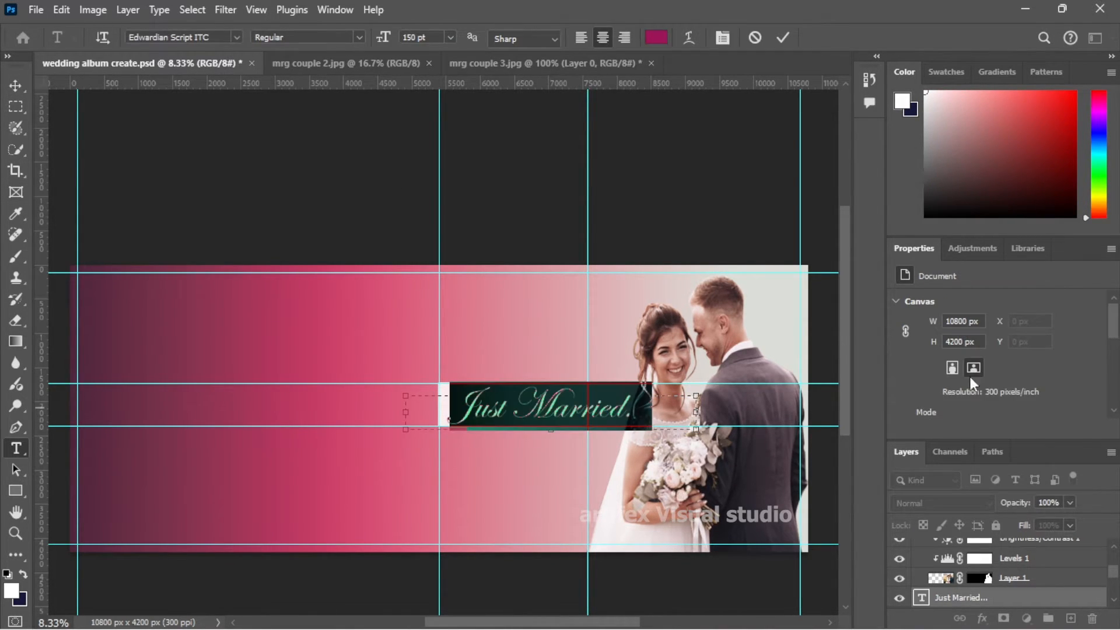
click(15, 86)
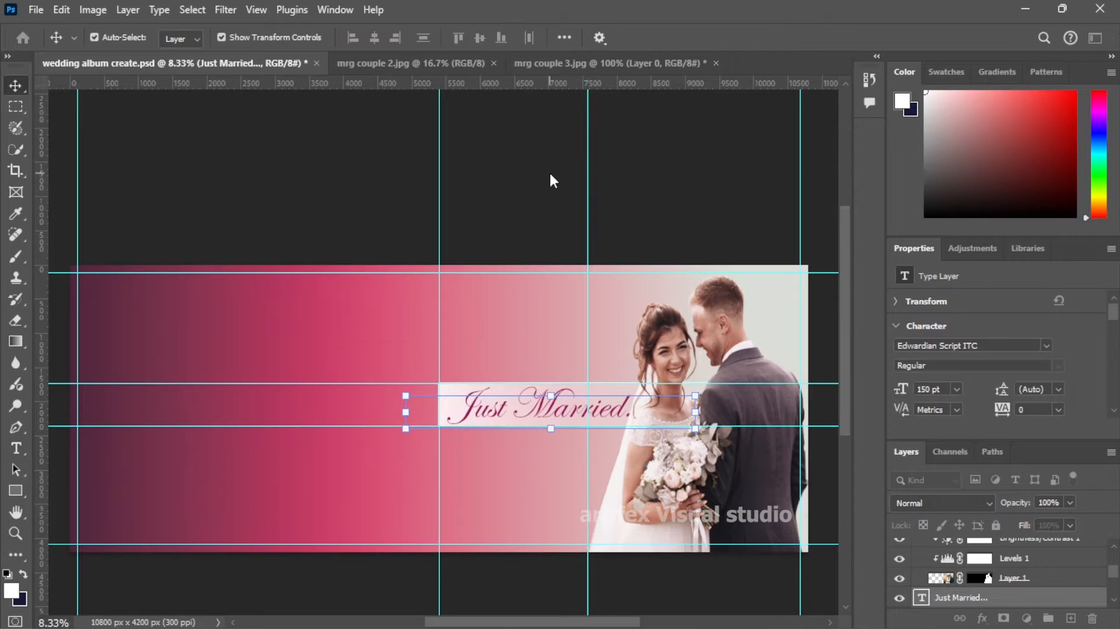
- Nudge the "Just Married..." text left toward the band's starting edge and save the document
click(662, 251)
click(556, 408)
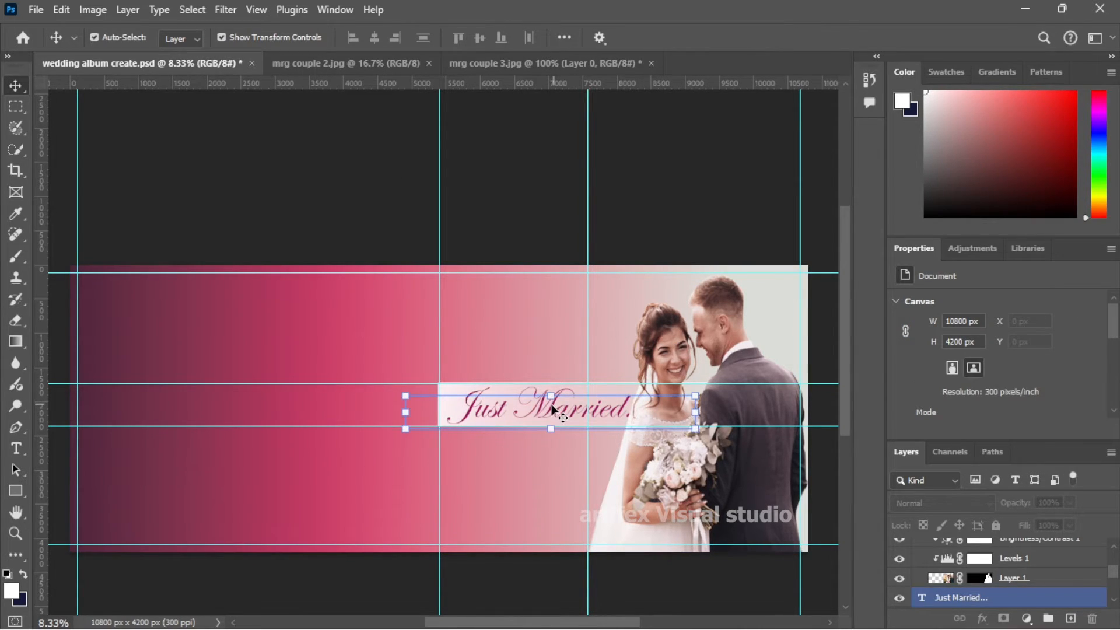
key(shift+Left)
key(shift+Left)
key(shift+Left)
key(shift+Left)
key(shift+Left)
key(shift+Left)
key(shift+Left)
key(shift+Left)
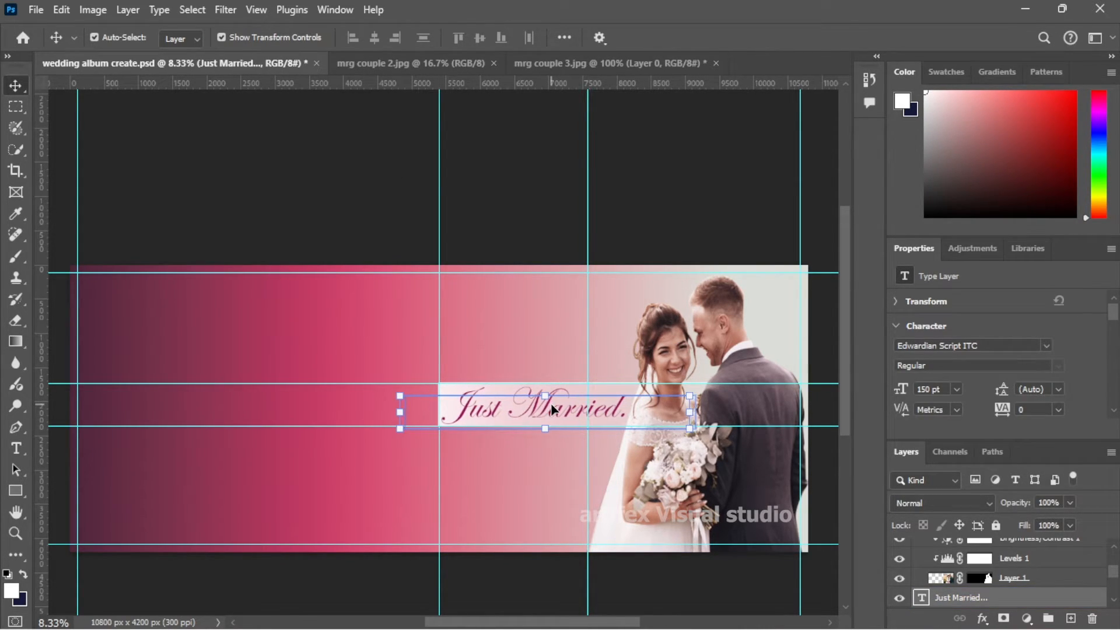
key(shift+Right)
key(shift+Right)
click(485, 199)
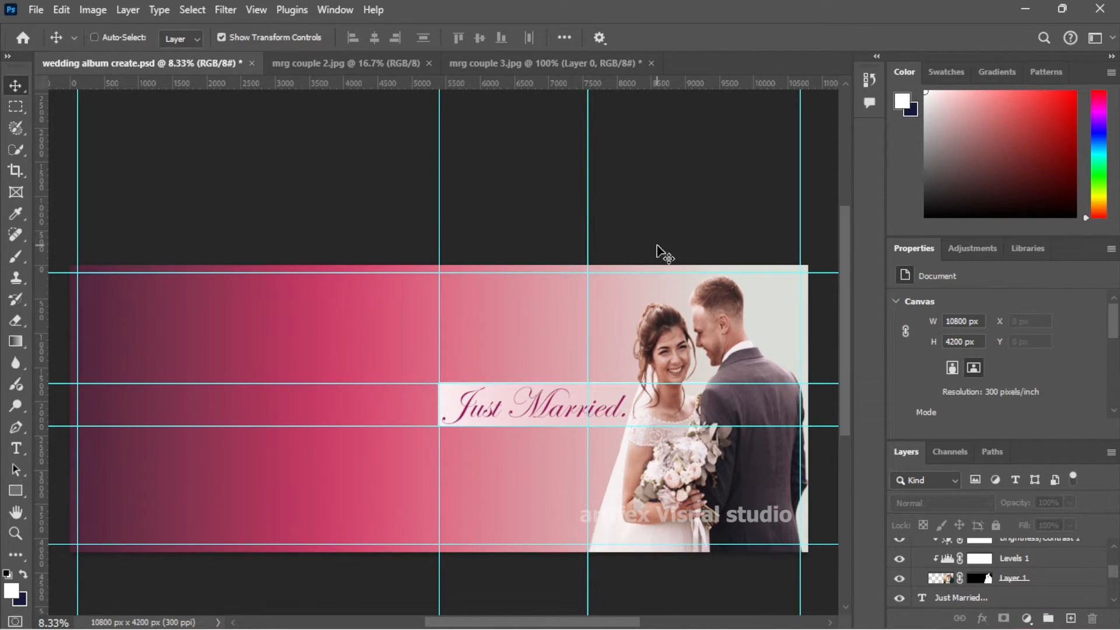
key(ctrl+s)
- Draw a white 2178 × 1610 px rectangle between the guides directly above the "Just Married..." band
click(575, 63)
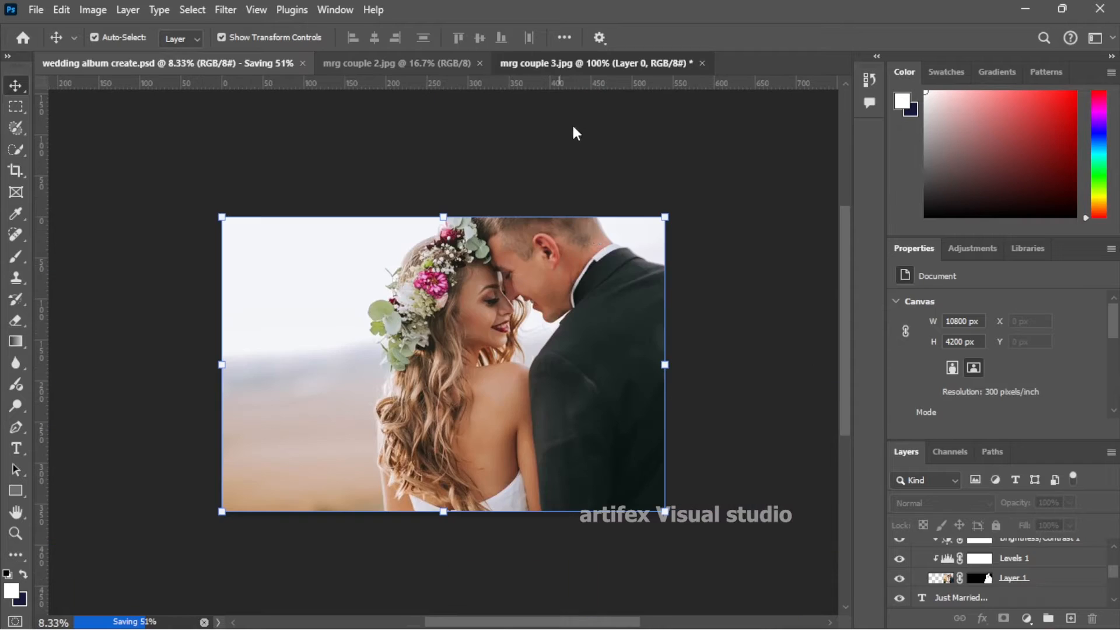
click(124, 63)
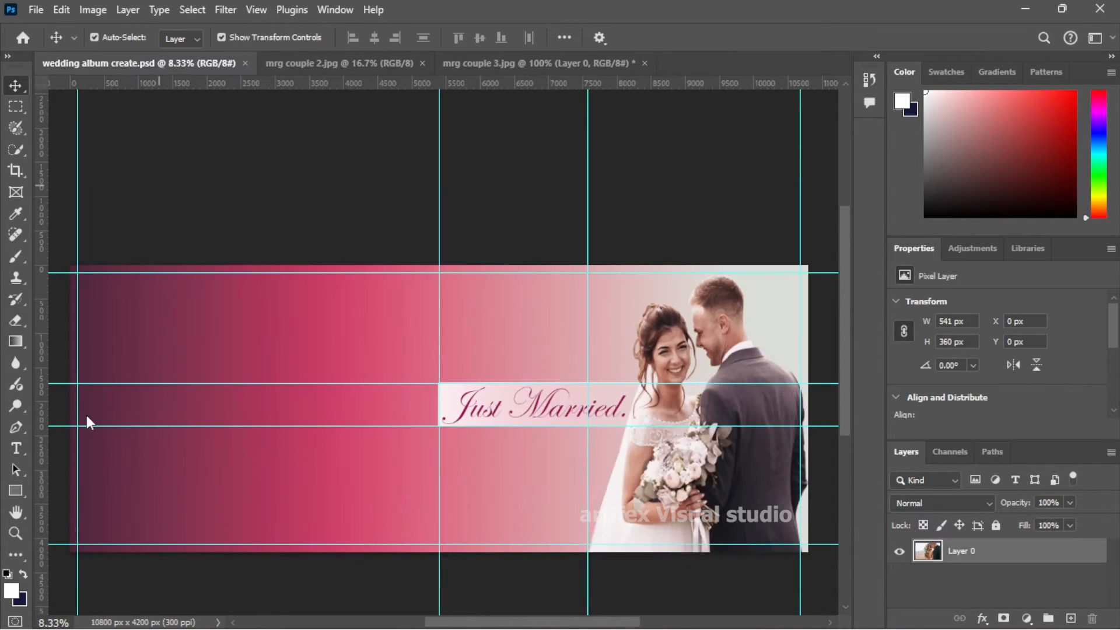
key(u)
drag(440, 273, 587, 382)
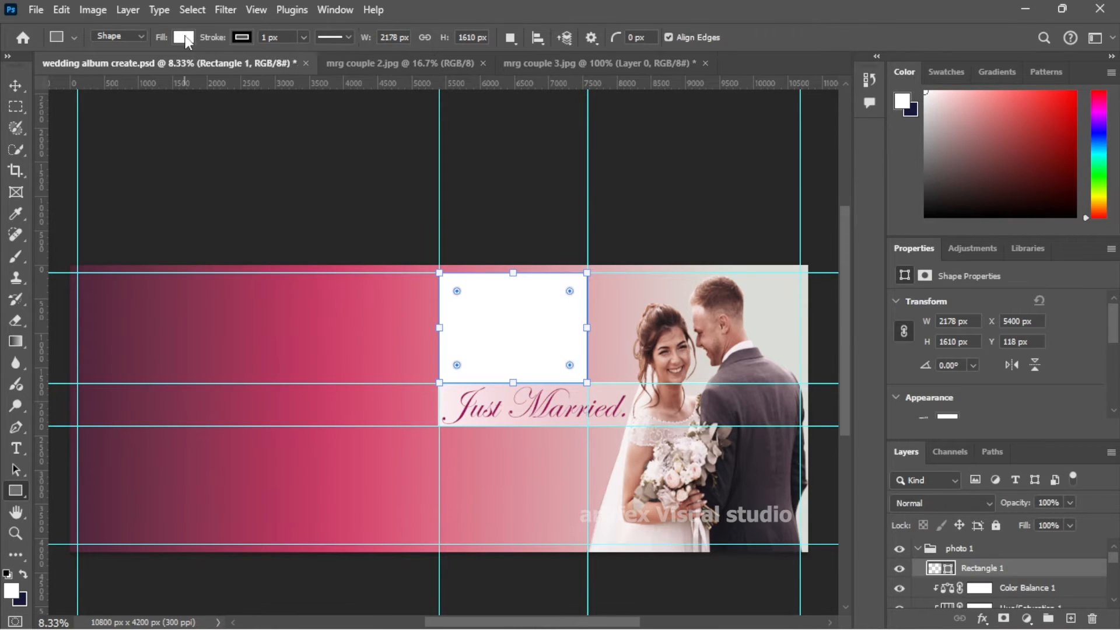
- Bring the photo from mrg couple 3.jpg into the album page and scale it to 2376 × 1610 px over the white rectangle
key(v)
click(598, 63)
drag(527, 278, 440, 270)
drag(582, 345, 601, 382)
key(Return)
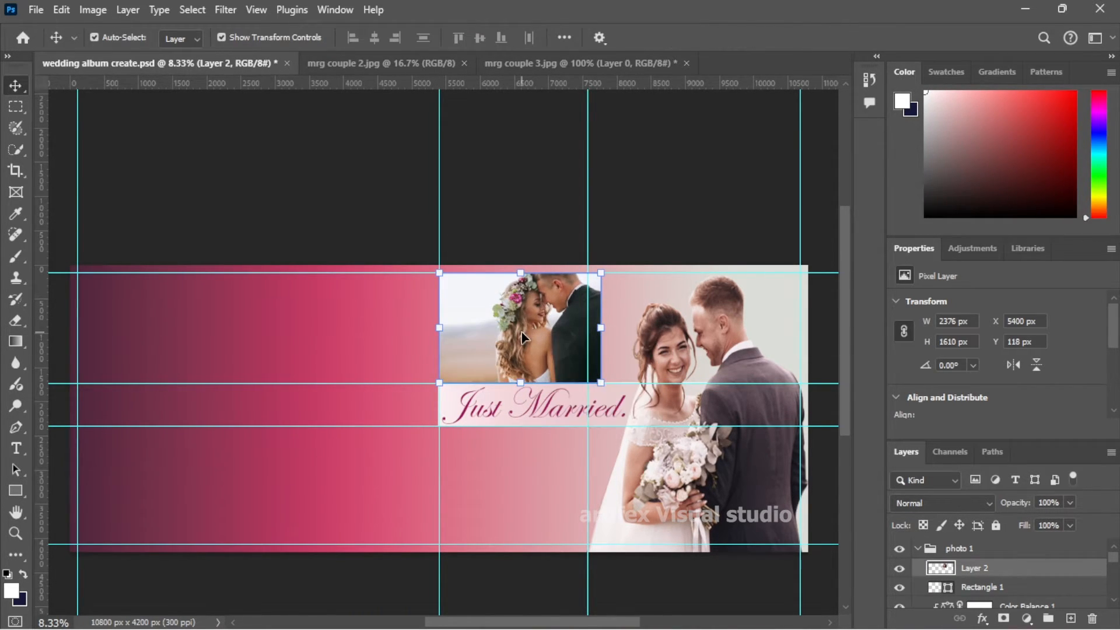
- Clip the new couple photo to the white rectangle and shift it left inside the frame to about X 5202 px
right_click(988, 569)
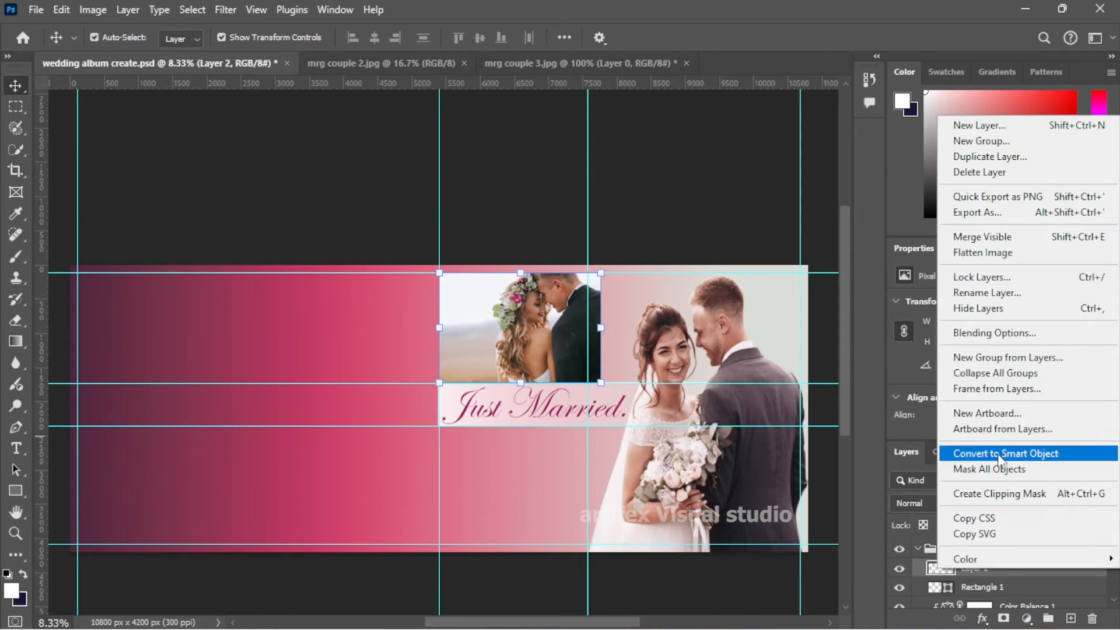
click(1004, 494)
drag(529, 344, 520, 345)
- Add a 10 px white outside stroke to the photo's rectangle and check the page with the guides hidden and shown
click(950, 586)
click(982, 618)
click(989, 500)
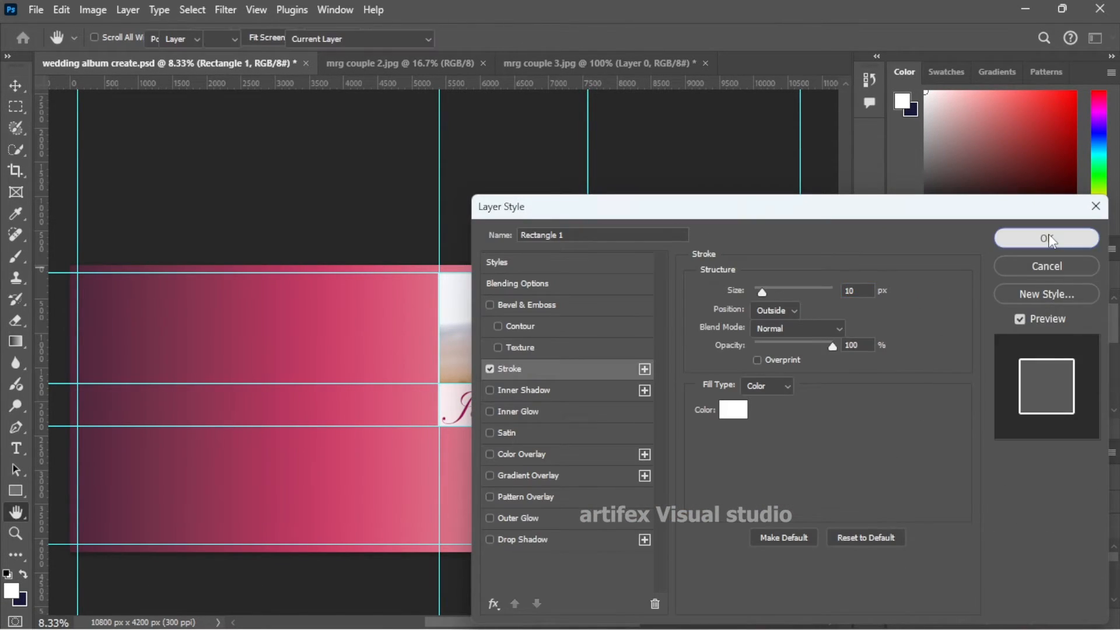
click(1074, 239)
click(717, 207)
key(ctrl+semicolon)
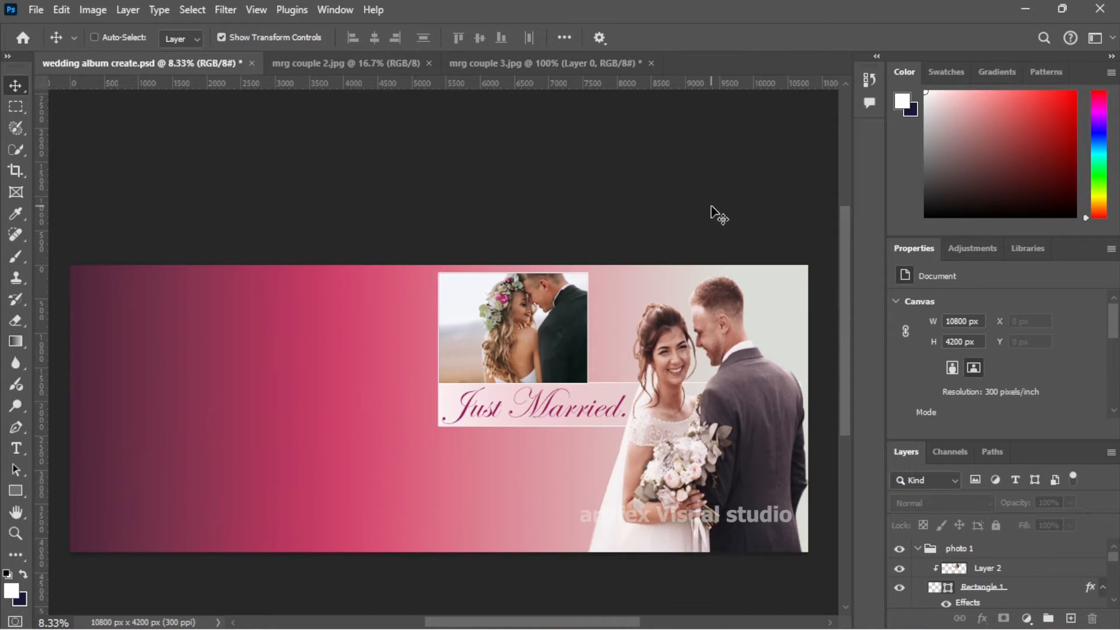
key(ctrl+semicolon)
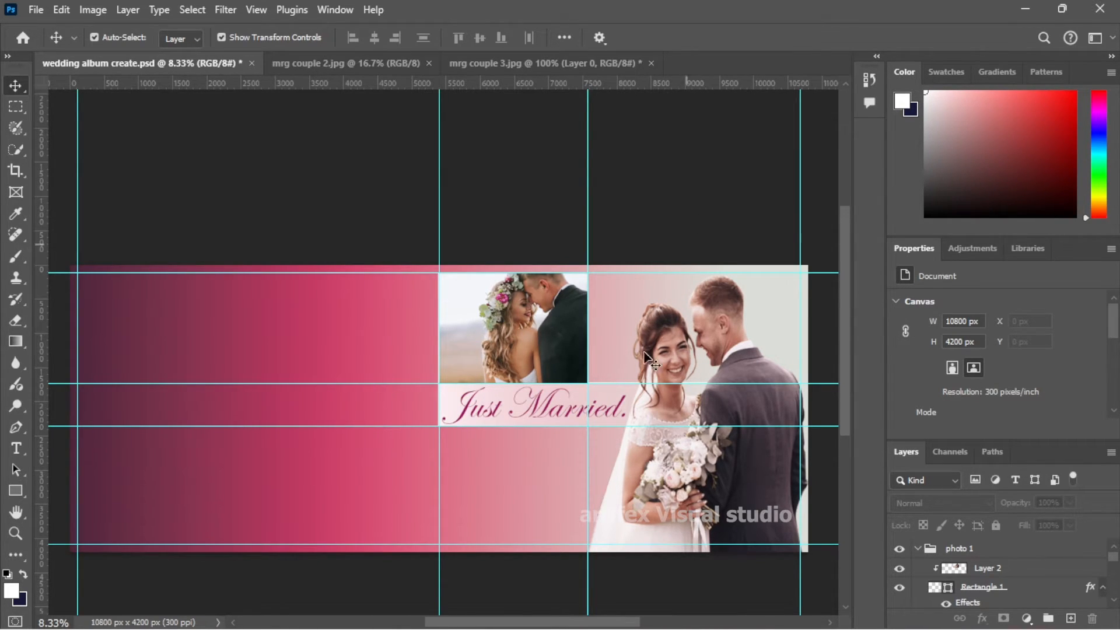
- Close mrg couple 3.jpg without saving it
click(615, 64)
key(ctrl+w)
click(567, 247)
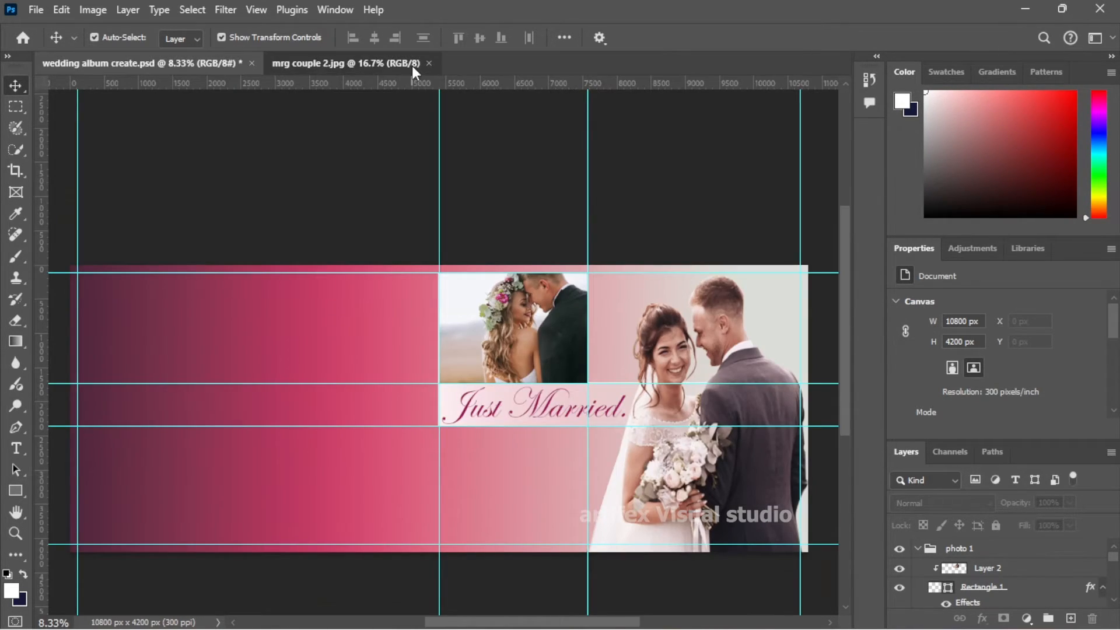
- Open the photo mrg couple 4.avif as a normal image through Camera Raw with its default settings
click(412, 65)
click(35, 10)
click(55, 54)
click(35, 10)
click(55, 43)
click(361, 177)
click(421, 366)
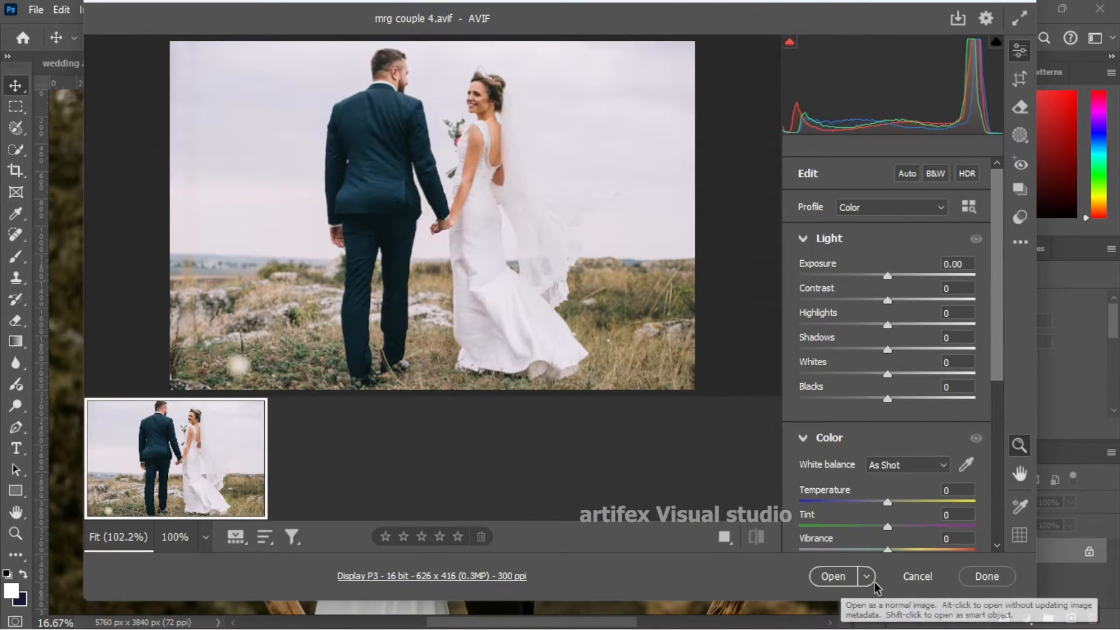
click(833, 576)
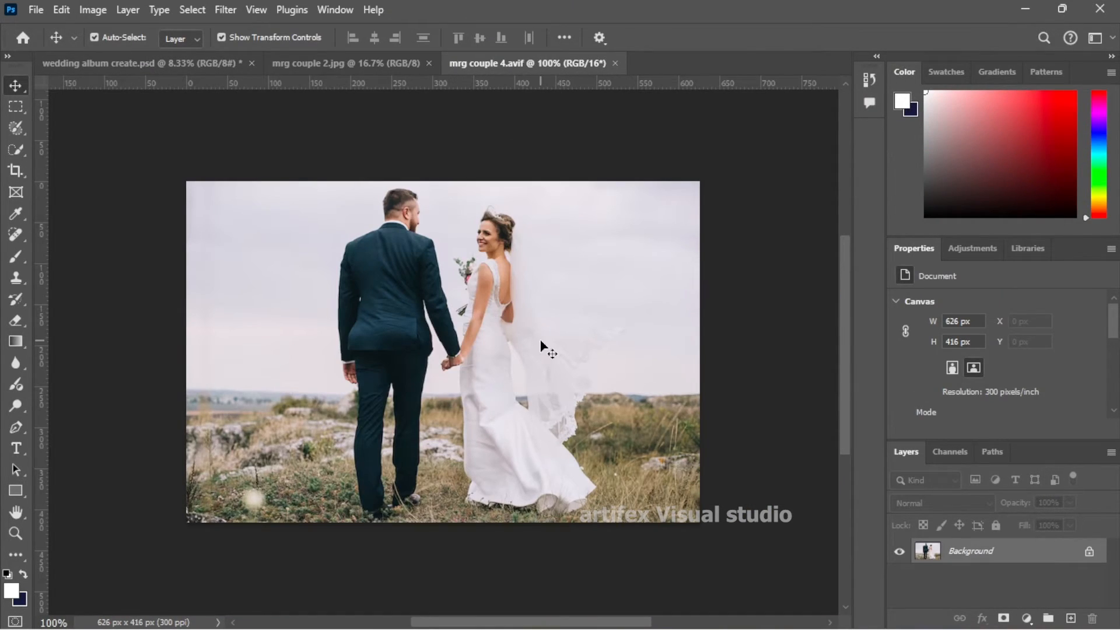
- Unlock the background layer of mrg couple 4.avif and bring the photo into the dark half of the album page
click(1092, 553)
drag(502, 392, 268, 342)
click(559, 264)
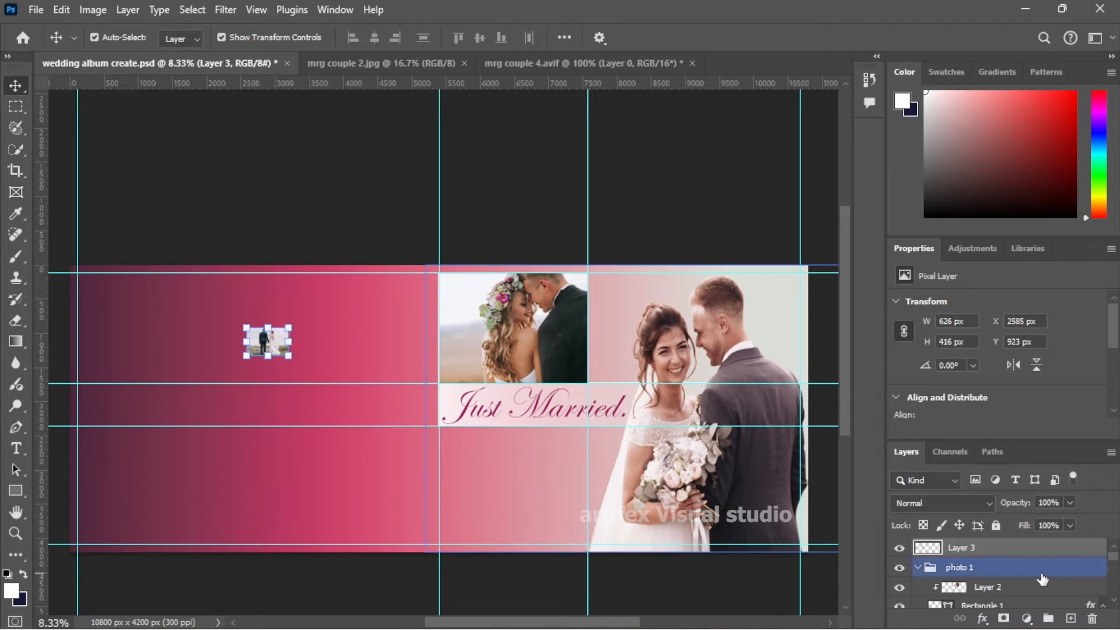
- Examine the layer stack from the photo 1 group down to the Background layer, collapsing the group
click(917, 568)
scroll(959, 588, down, 2)
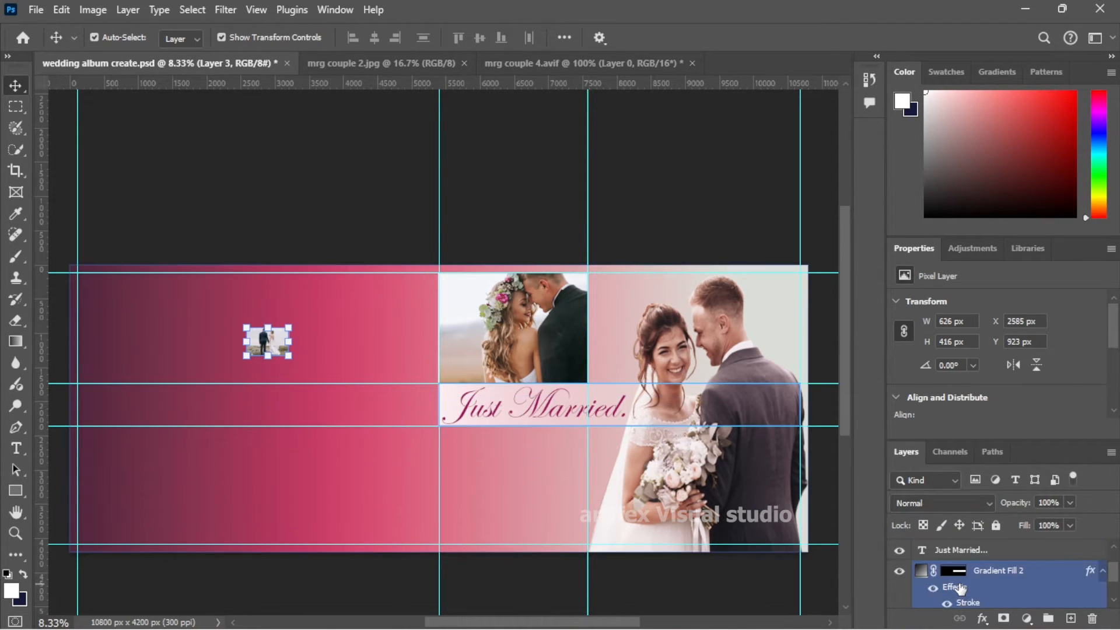
scroll(957, 586, up, 1)
click(925, 549)
click(916, 549)
scroll(991, 590, down, 2)
scroll(992, 591, down, 3)
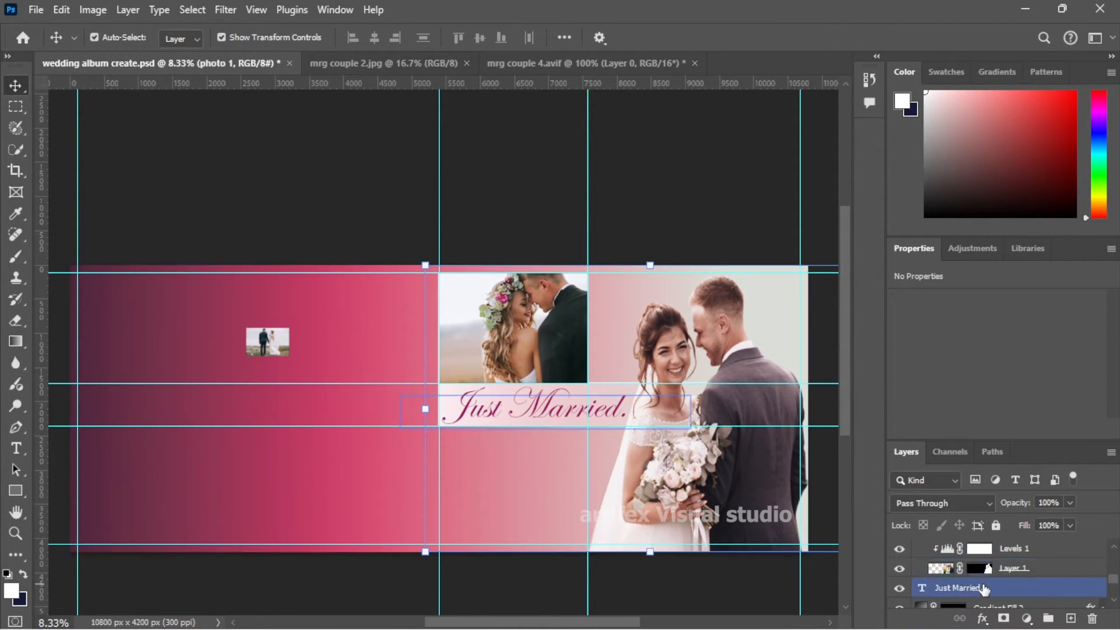
scroll(996, 580, down, 1)
scroll(997, 583, up, 3)
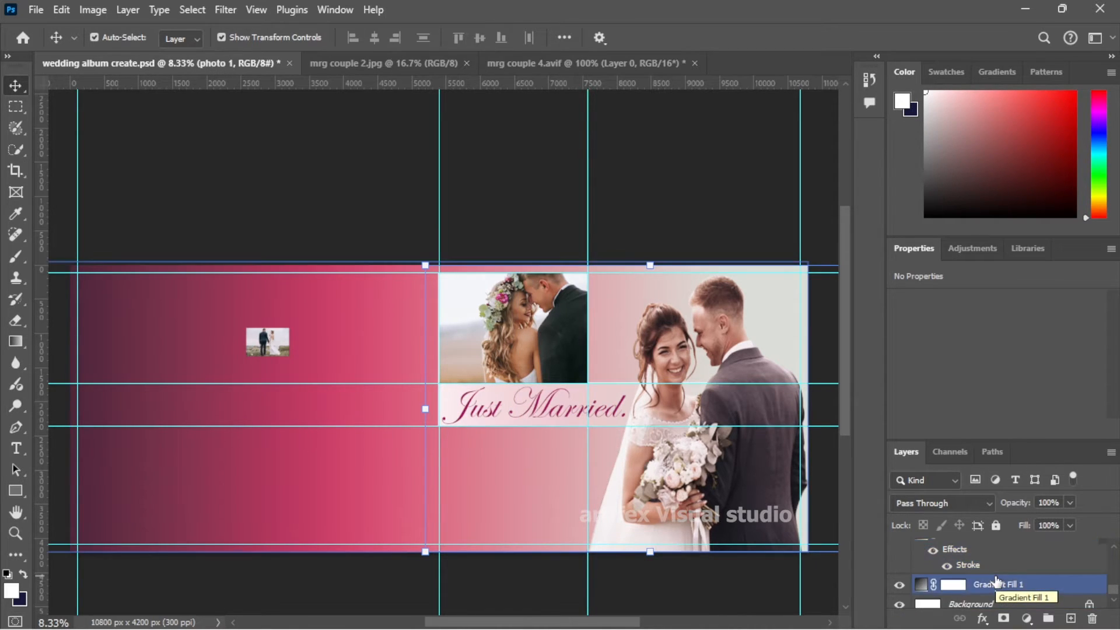
- Move the framed couple photo and its rectangle out of the photo 1 group to just above that group
mouse_move(994, 586)
mouse_down()
mouse_move(979, 582)
mouse_move(983, 549)
mouse_move(986, 586)
mouse_up()
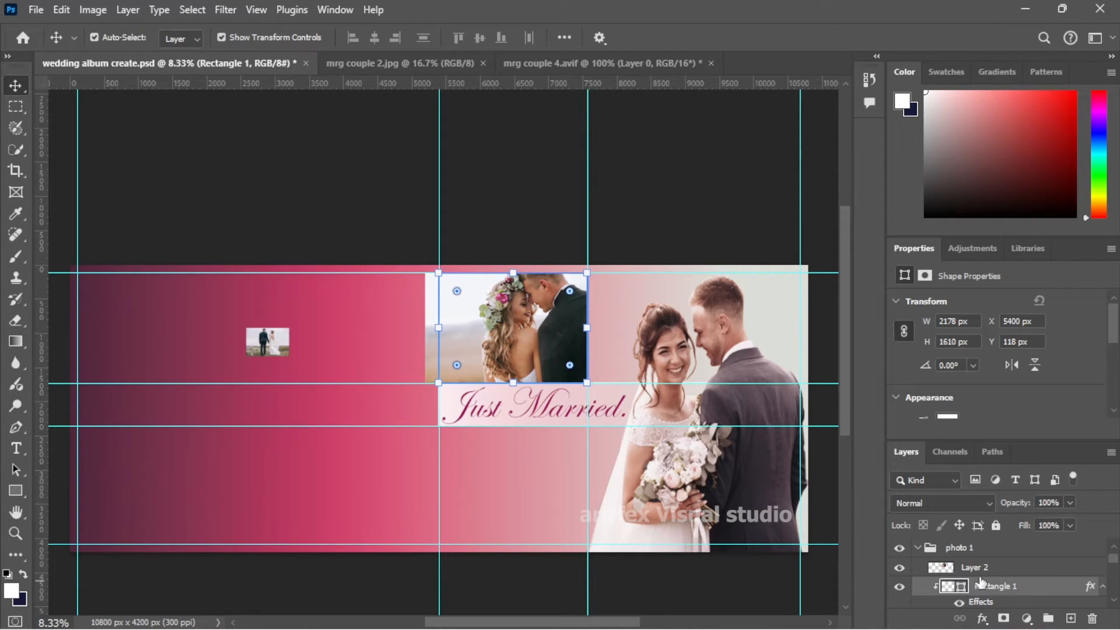
ctrl+click(994, 572)
scroll(996, 577, up, 1)
drag(998, 582, 987, 550)
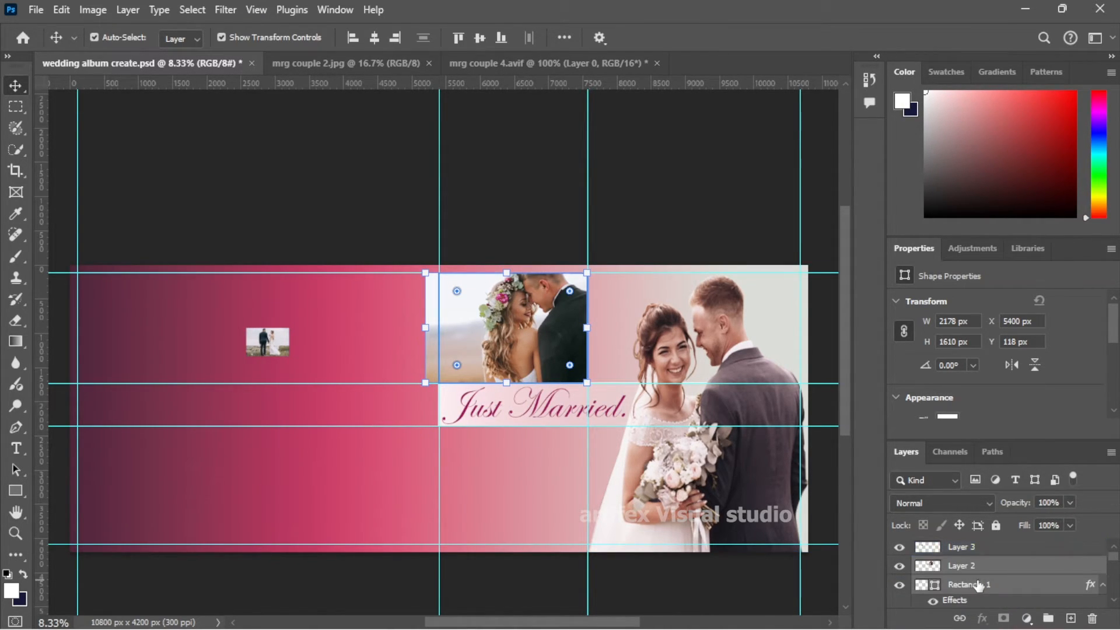
- Group the "Just Married..." text and both gradient fill layers above the Background layer, and rename the new group
scroll(978, 584, down, 3)
click(916, 580)
scroll(962, 590, down, 2)
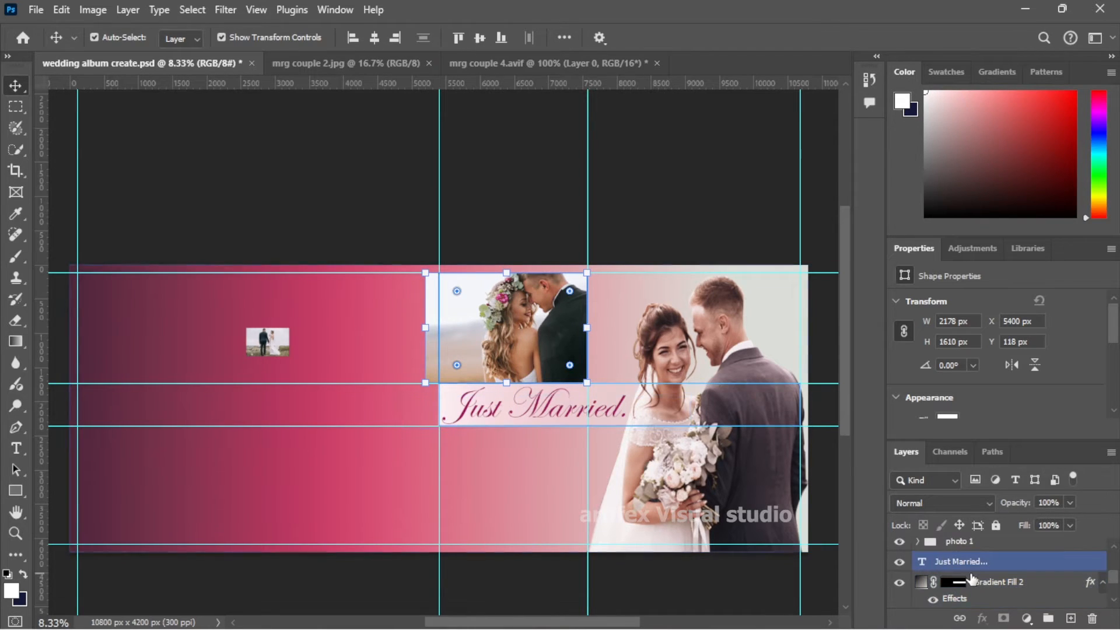
ctrl+click(986, 579)
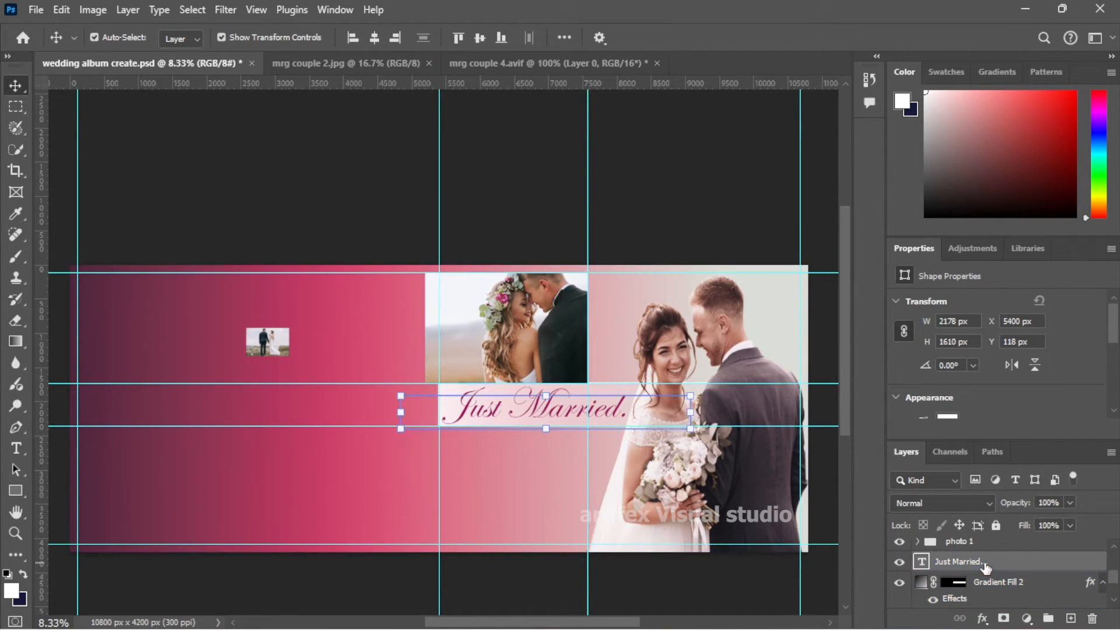
scroll(992, 581, down, 2)
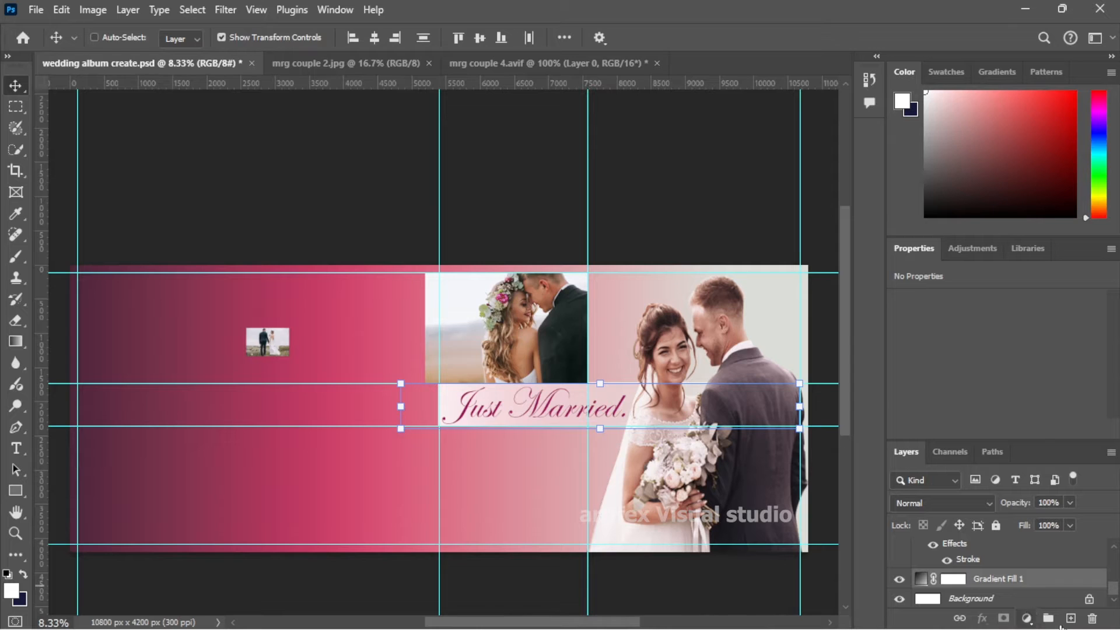
click(1049, 619)
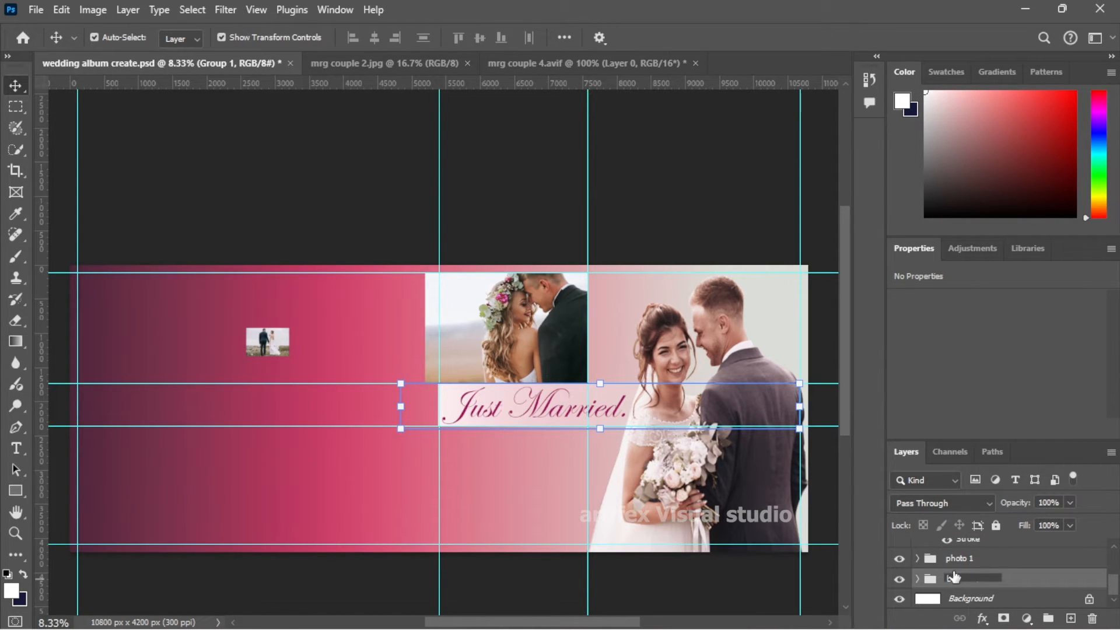
click(830, 487)
- Clip the framed couple photo to its rectangle layer again
scroll(970, 579, up, 2)
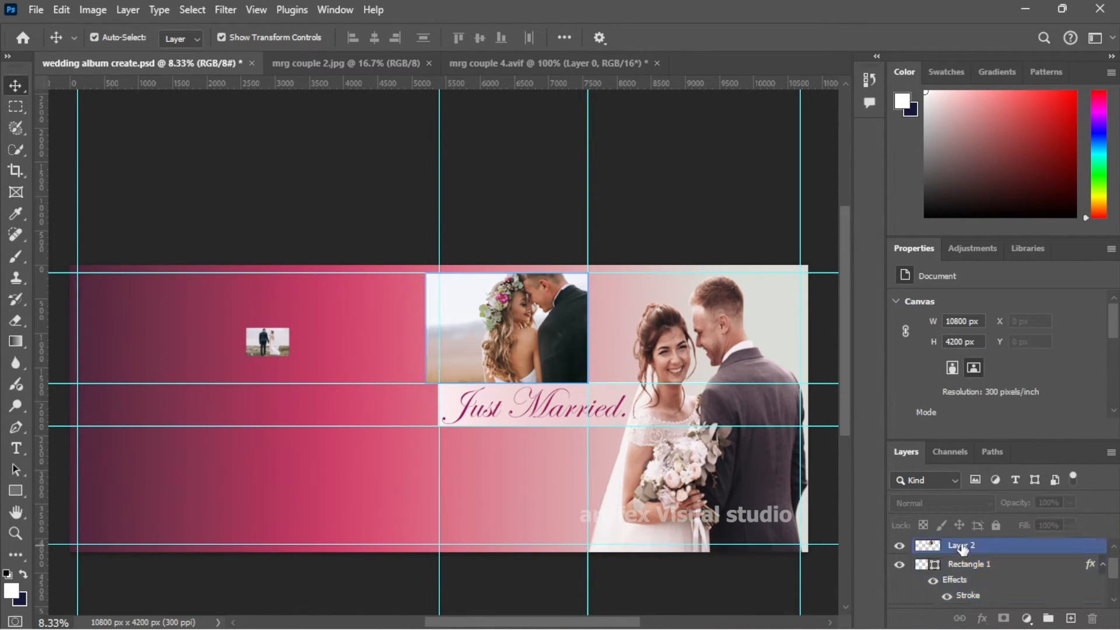
click(973, 564)
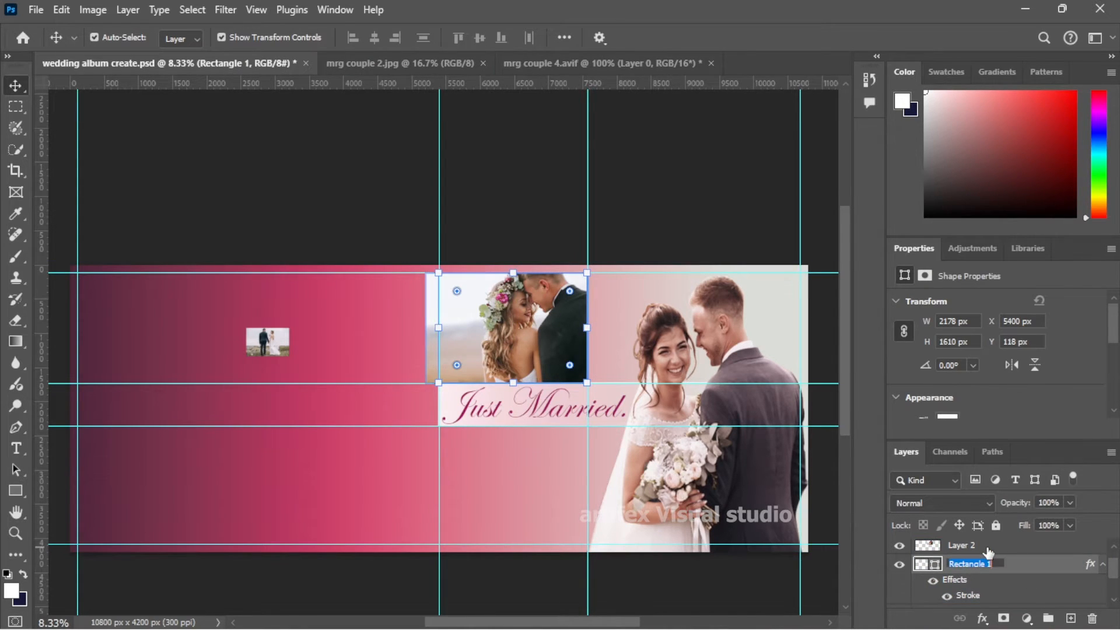
double_click(988, 551)
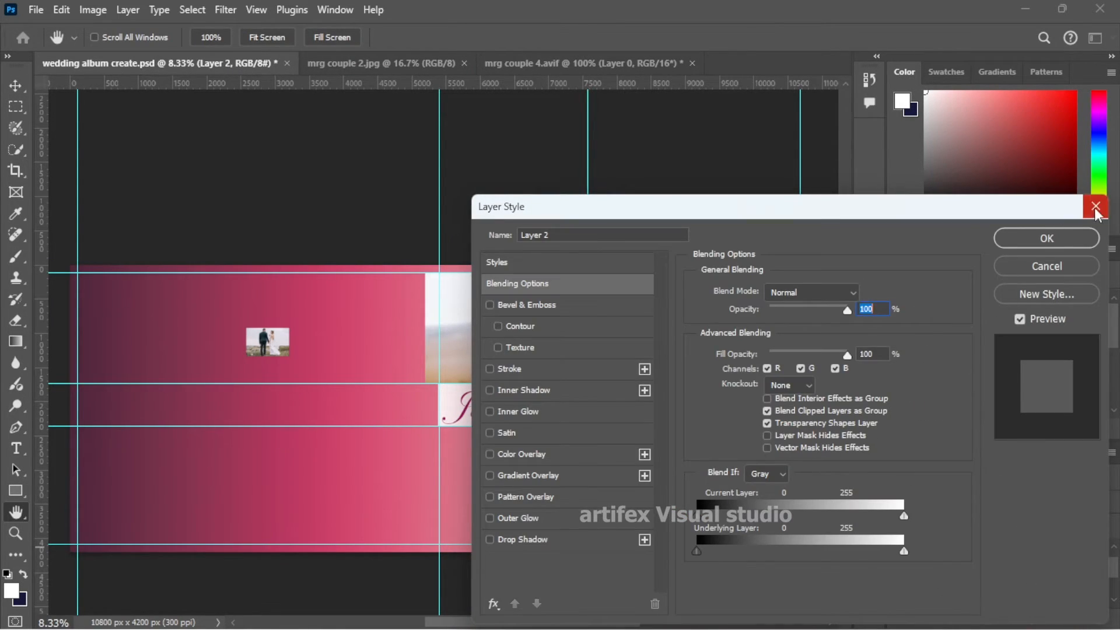
click(1095, 207)
right_click(956, 548)
key(Escape)
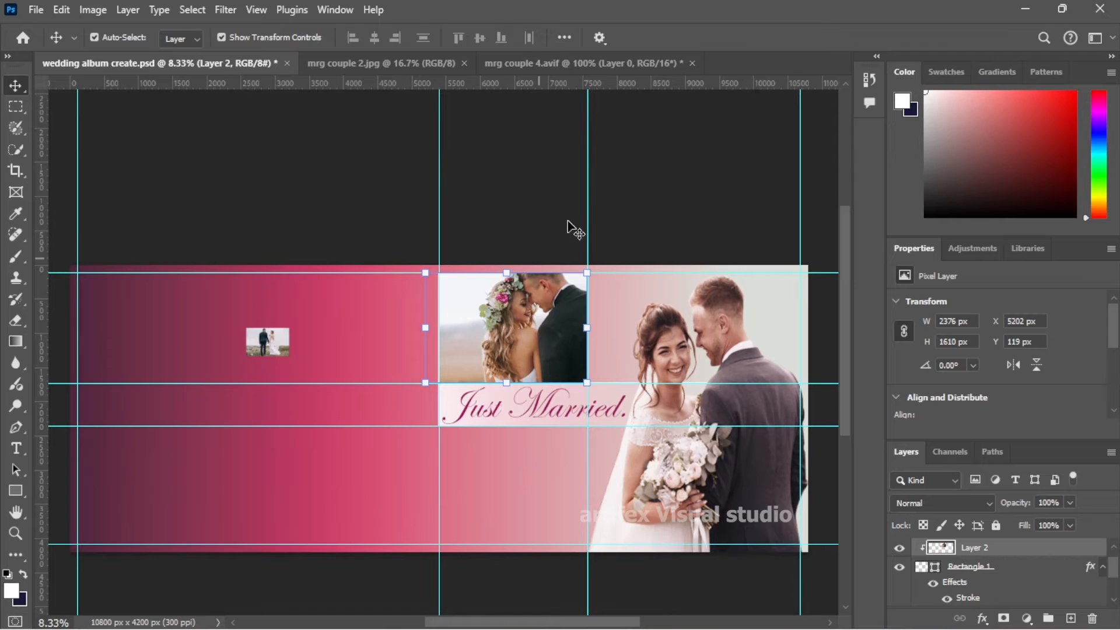
click(654, 224)
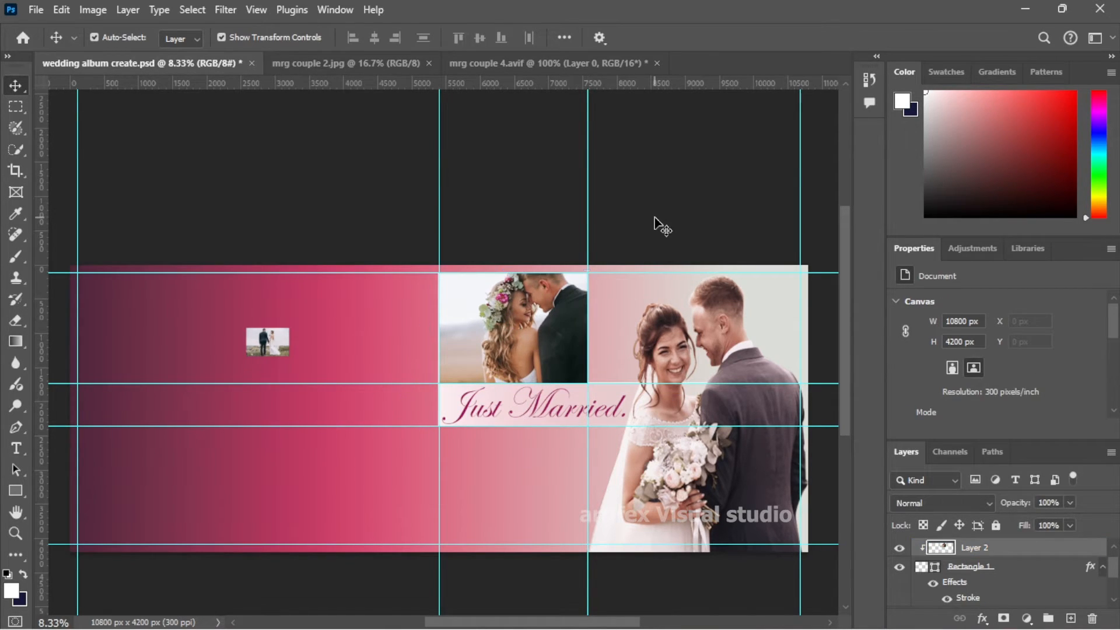
click(979, 549)
click(655, 193)
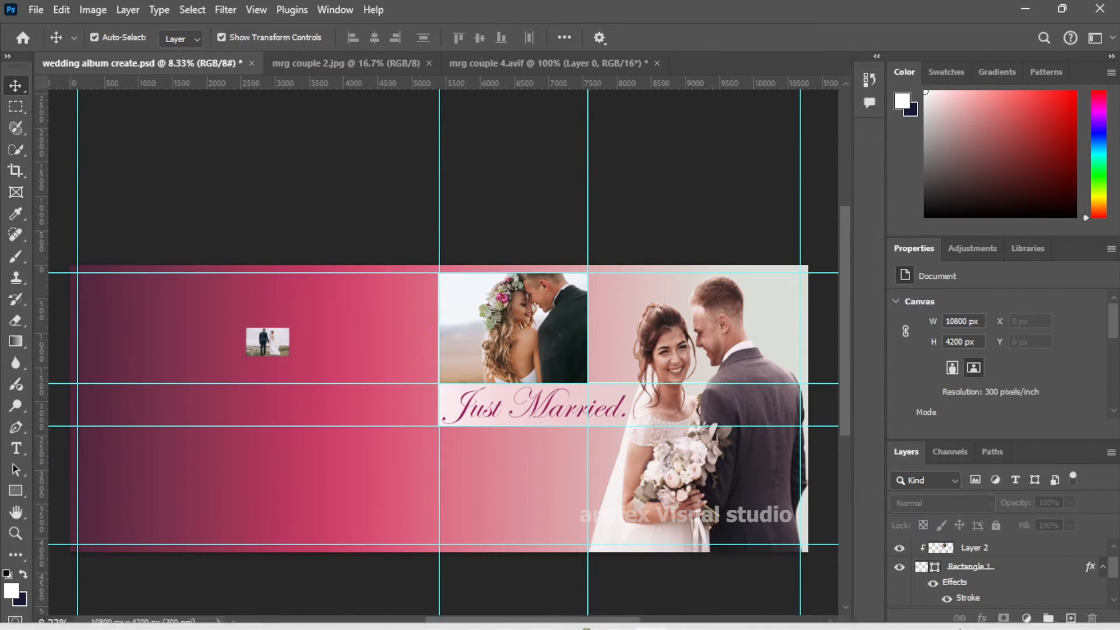
- Delete the small unscaled couple photo from the dark half of the page
scroll(959, 564, up, 1)
click(963, 549)
key(Delete)
- Add a Levels adjustment clipped to the framed couple photo and lower its white output level slightly
click(1027, 618)
click(1048, 398)
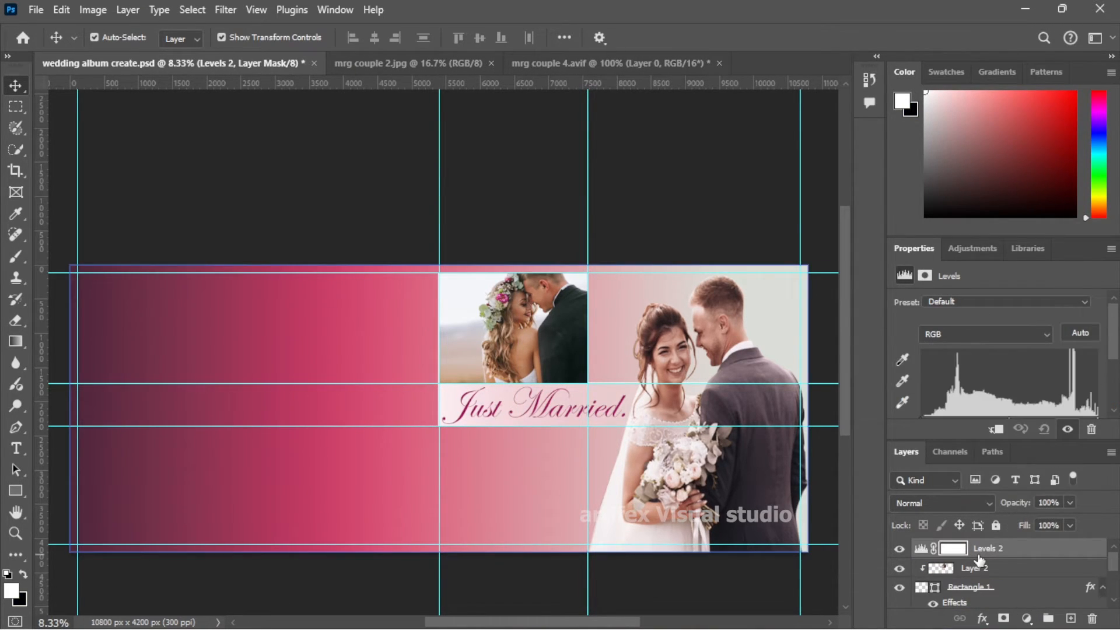
alt+click(980, 559)
scroll(1096, 379, down, 1)
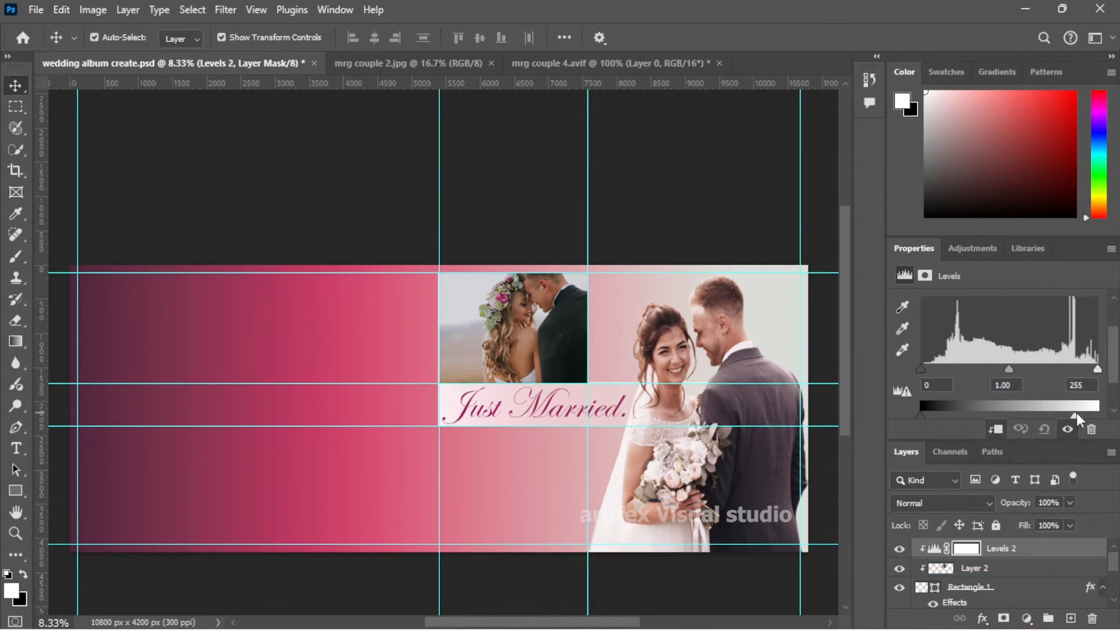
- Add a clipped Brightness/Contrast adjustment to the framed photo with brightness 0 and contrast about -8
click(1027, 618)
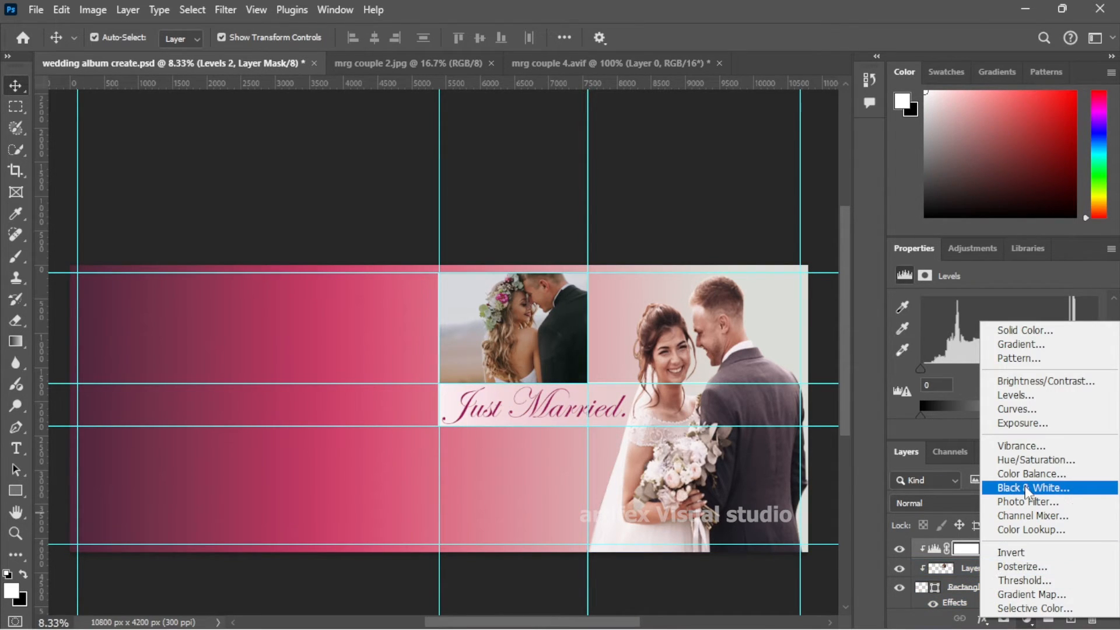
click(1026, 381)
mouse_move(998, 349)
mouse_down()
mouse_move(1011, 350)
mouse_move(981, 380)
mouse_move(996, 349)
mouse_up()
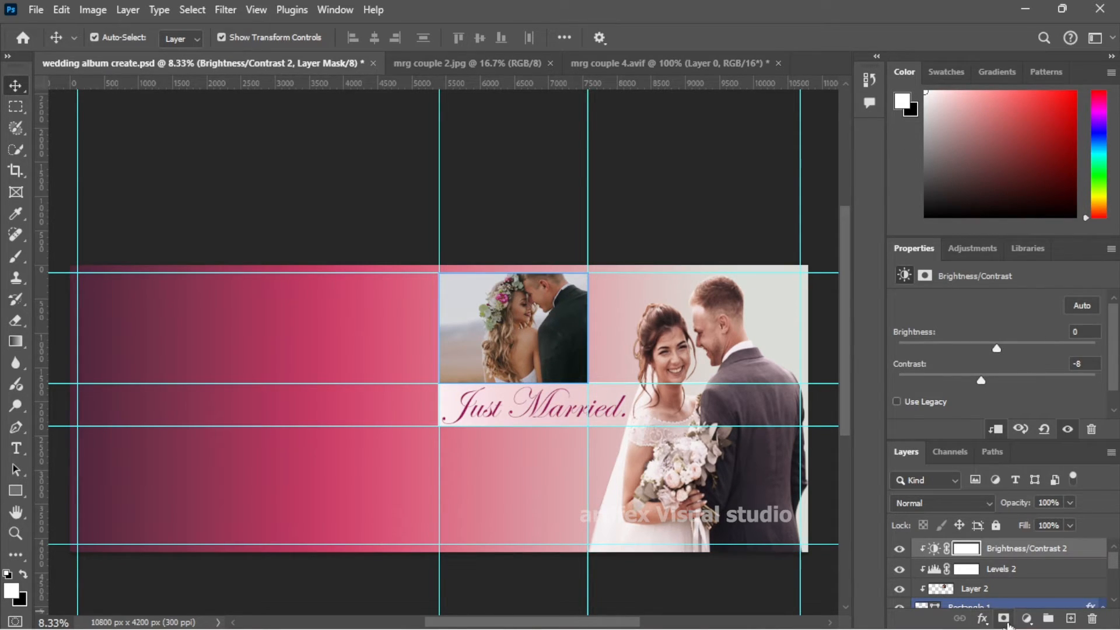
- Add a clipped Curves adjustment to the framed photo with darker shadows and brighter highlights, and check the page without guides
click(1027, 618)
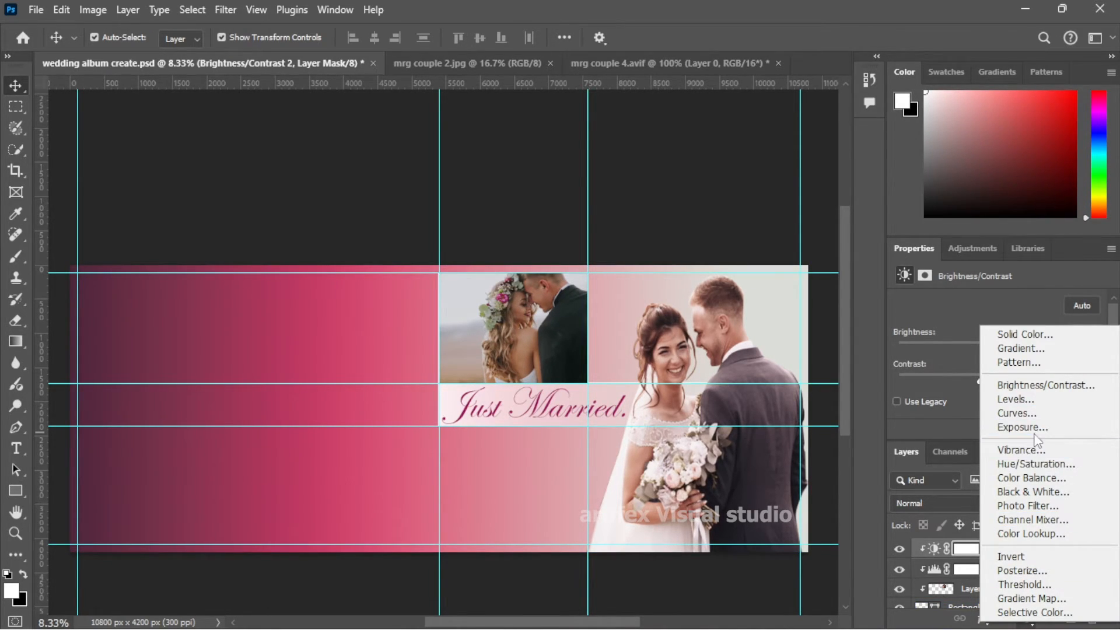
click(1026, 413)
scroll(983, 370, down, 2)
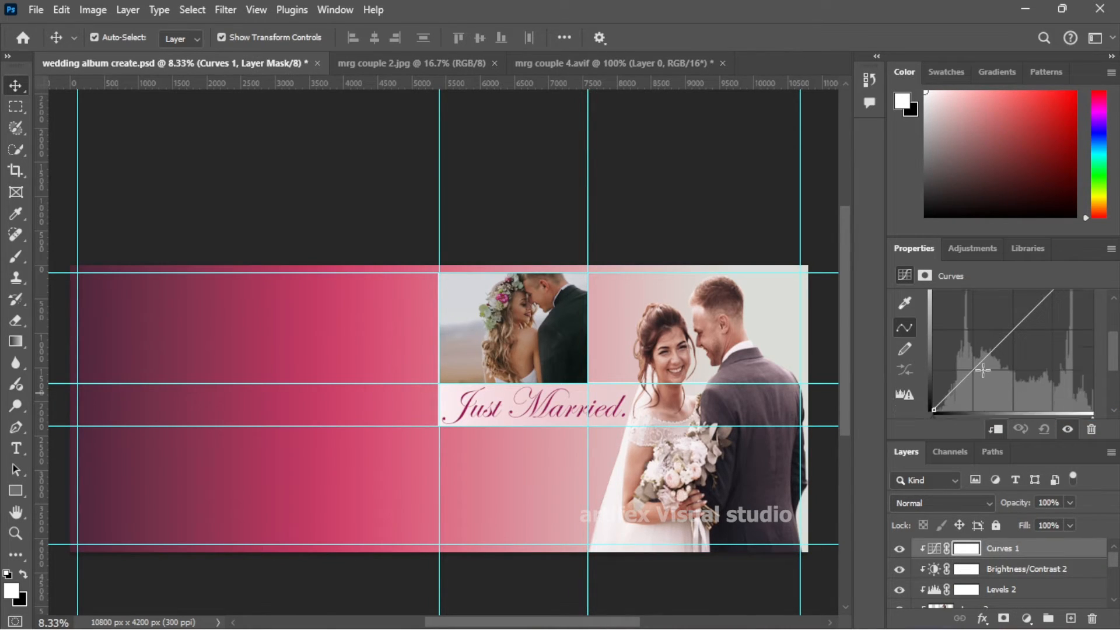
drag(971, 376, 975, 382)
scroll(1028, 360, up, 2)
drag(1040, 360, 1032, 351)
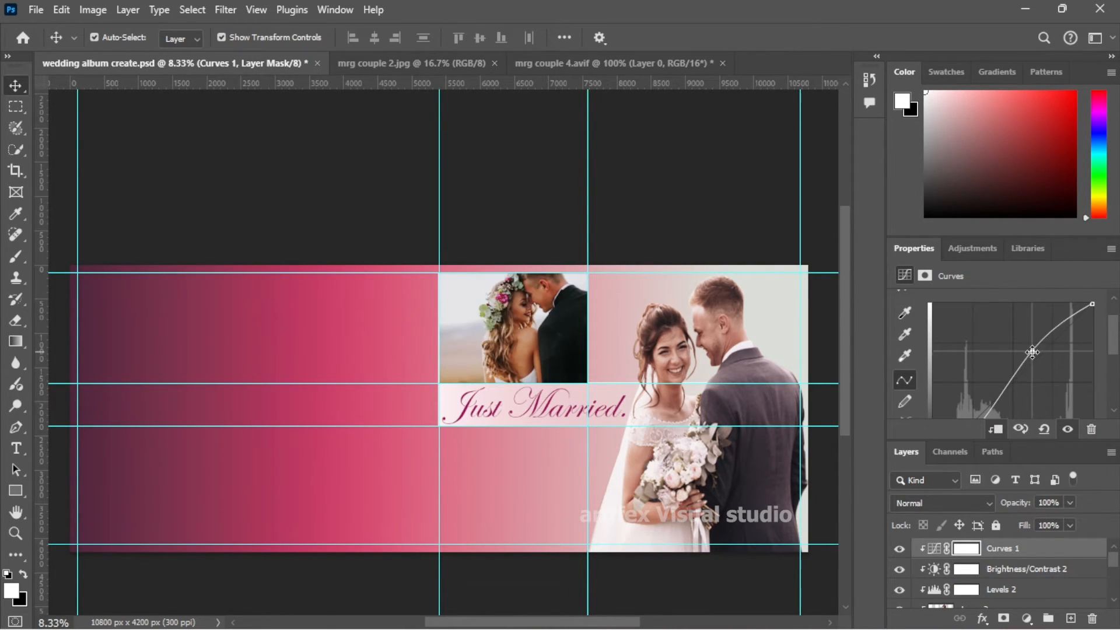
click(772, 188)
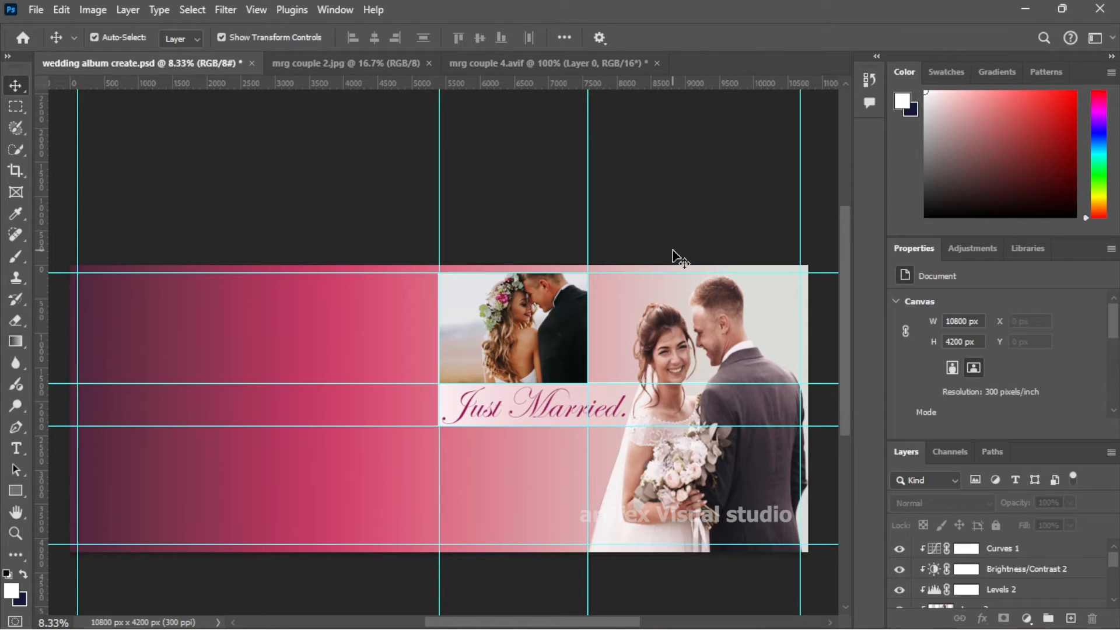
key(ctrl+;)
key(ctrl+;)
- Group the upper framed couple photo with its rectangle and clipped adjustments, and name the group "photo 2"
scroll(647, 280, down, 2)
ctrl+click(548, 318)
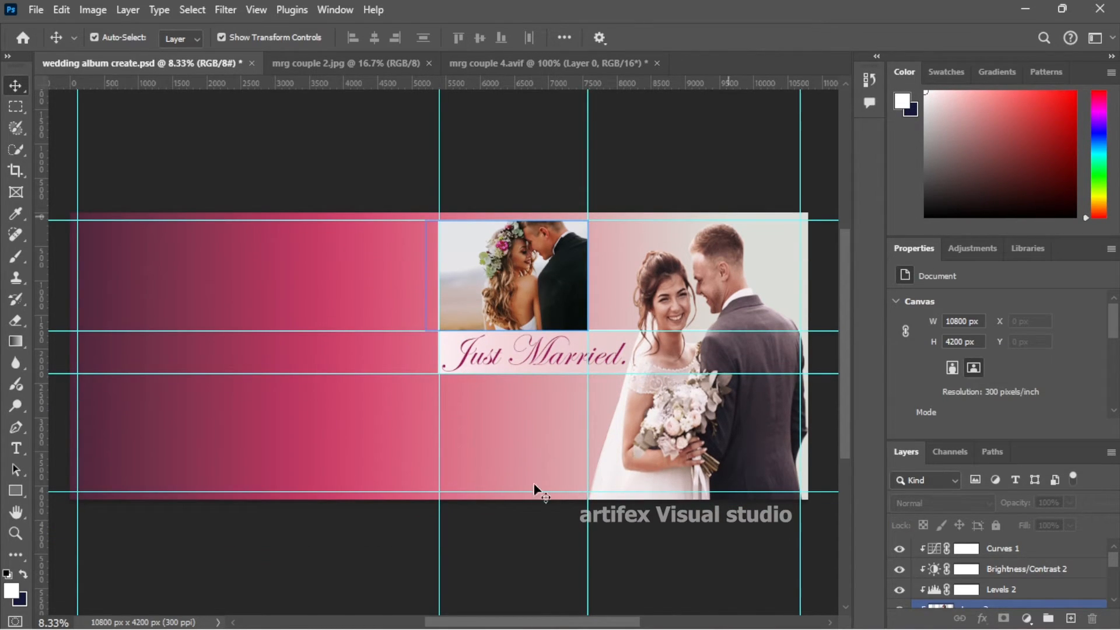
scroll(1009, 577, down, 2)
scroll(1007, 583, up, 1)
click(1004, 591)
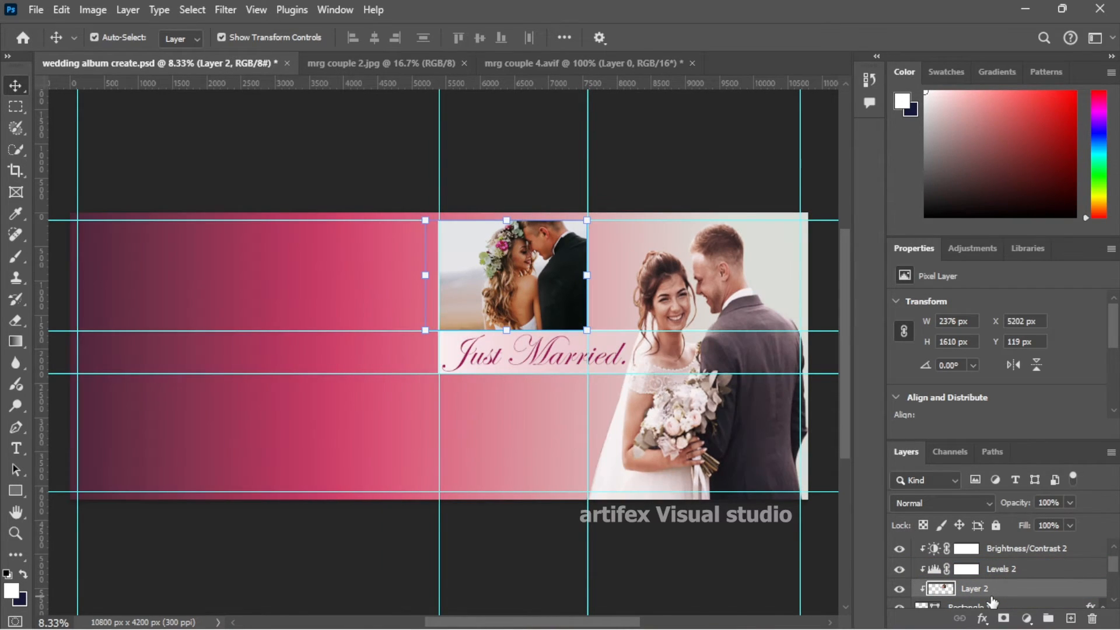
scroll(1004, 578, up, 1)
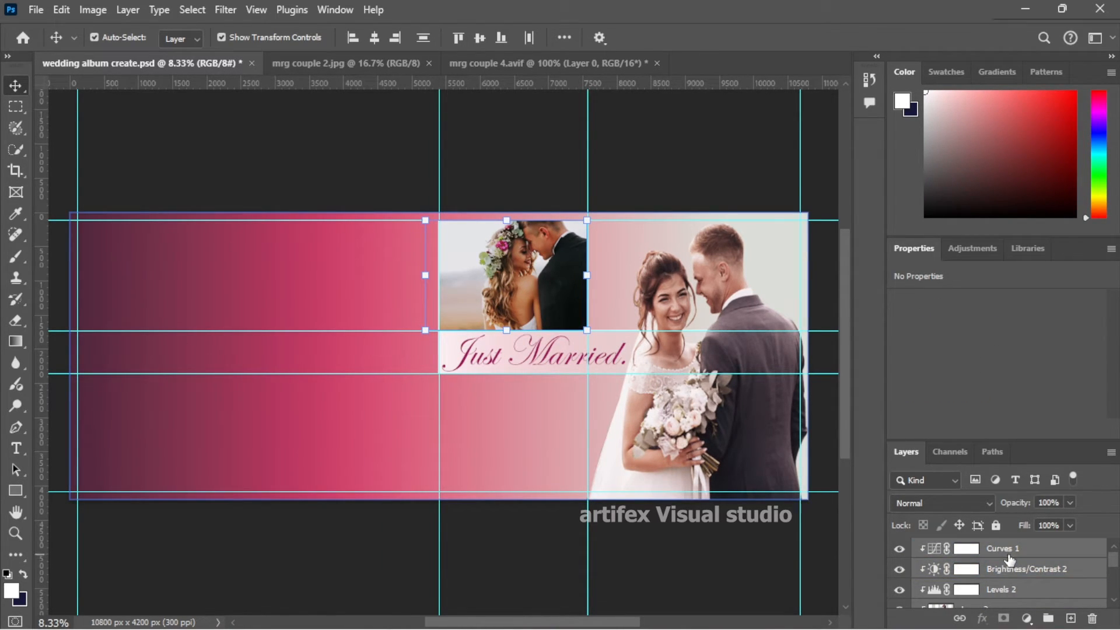
scroll(1007, 569, down, 3)
click(1009, 559)
scroll(1009, 559, up, 1)
click(1008, 557)
scroll(1006, 555, up, 2)
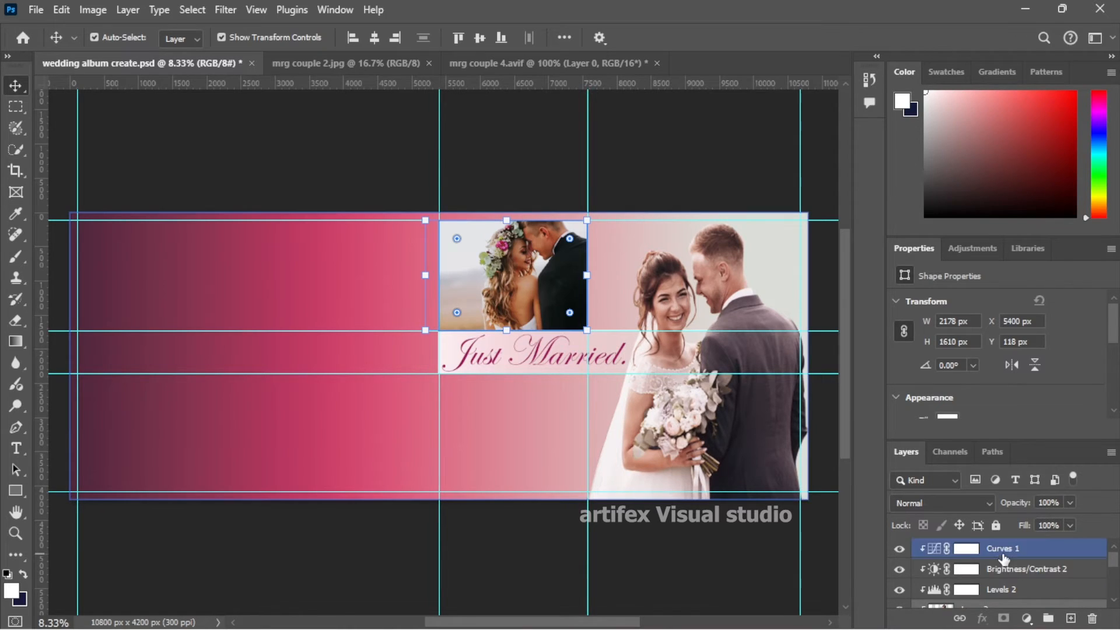
scroll(1005, 557, down, 2)
click(992, 577)
scroll(992, 569, up, 3)
shift+click(997, 551)
scroll(997, 560, down, 2)
click(1048, 618)
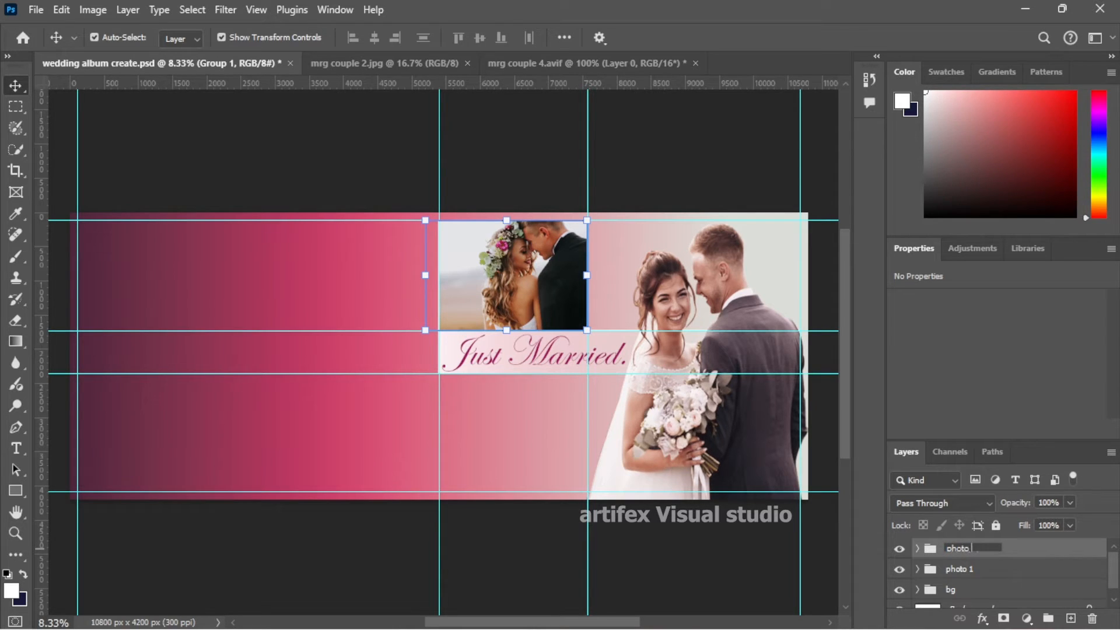
click(57, 117)
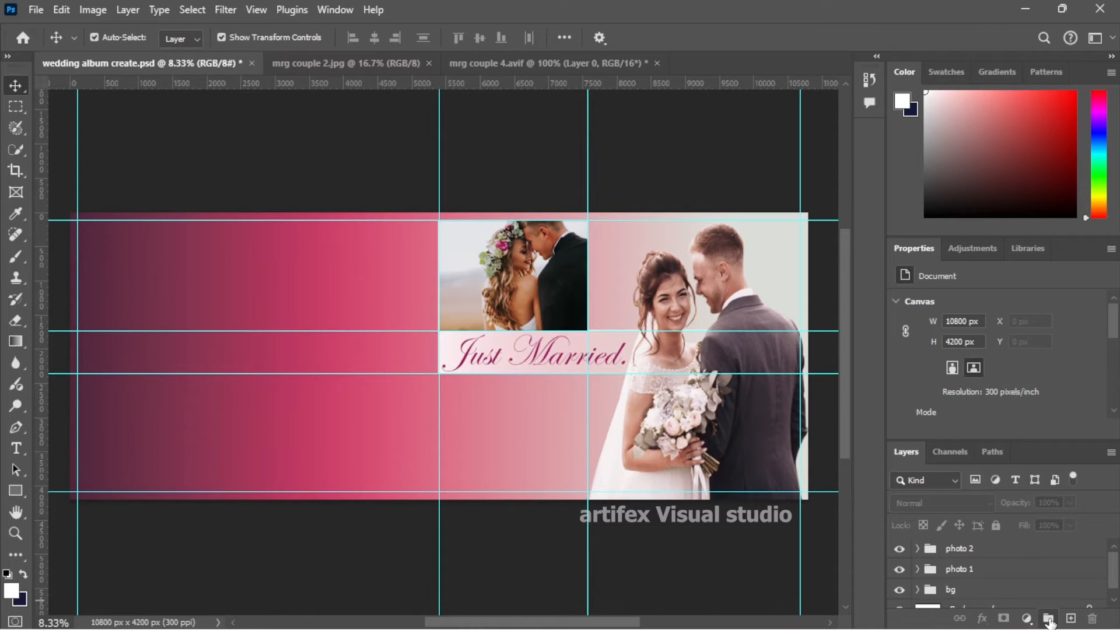
- Create a new layer group and draw a white rectangle about 2168 × 1730 px between the guides below the "Just Married." band
click(1049, 620)
click(13, 492)
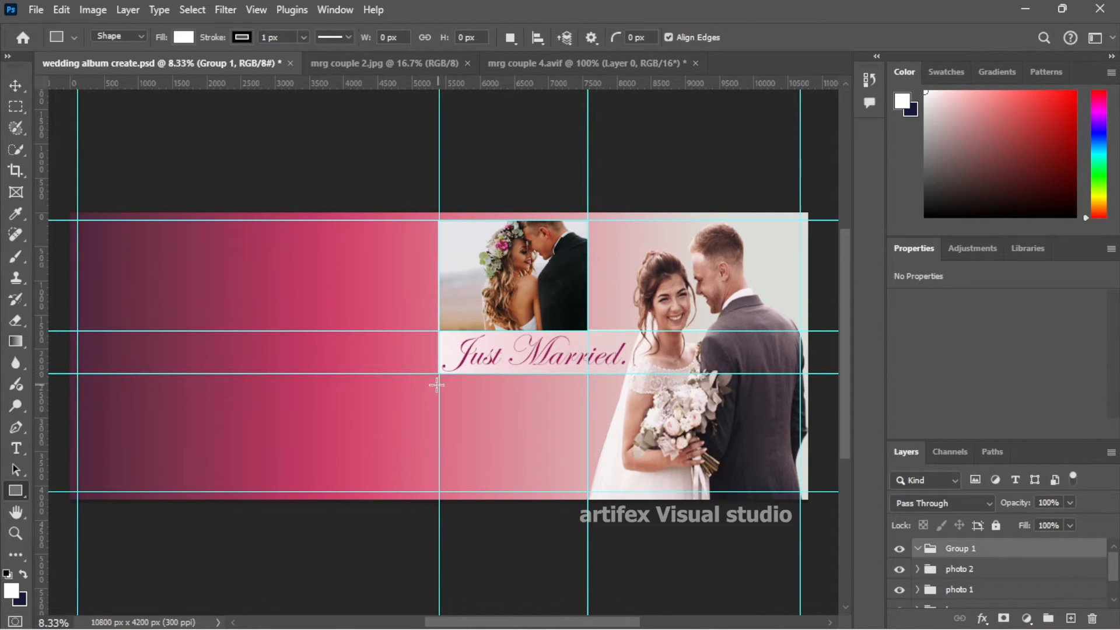
drag(502, 434, 588, 491)
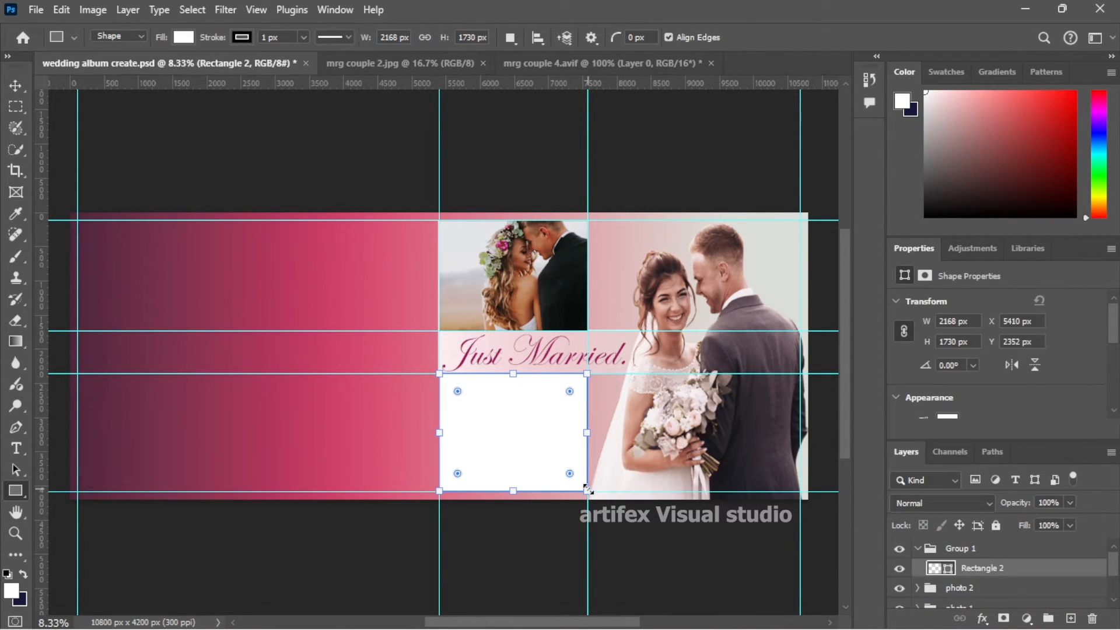
click(16, 86)
mouse_move(515, 420)
mouse_down()
mouse_move(515, 435)
mouse_move(515, 419)
mouse_up()
key(ctrl+t)
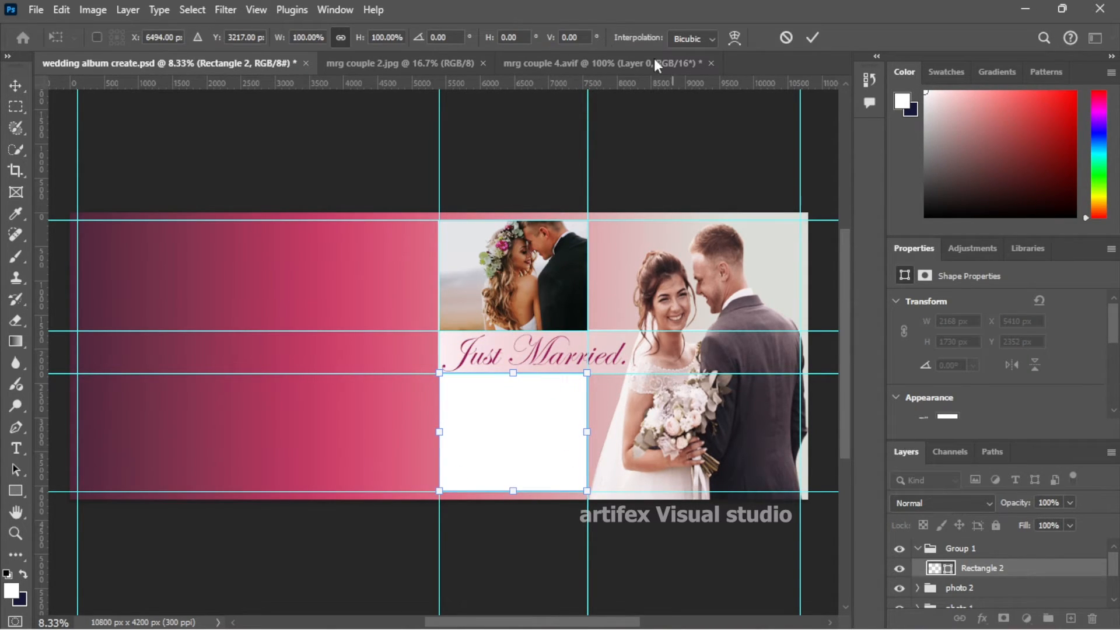
- Bring in the photo from mrg couple 4, scale it to about 2631 × 1730 px over the lower rectangle and clip it to the rectangle
click(655, 63)
drag(446, 273, 469, 398)
key(Return)
drag(530, 429, 618, 491)
drag(561, 460, 545, 461)
key(Return)
right_click(968, 570)
click(985, 493)
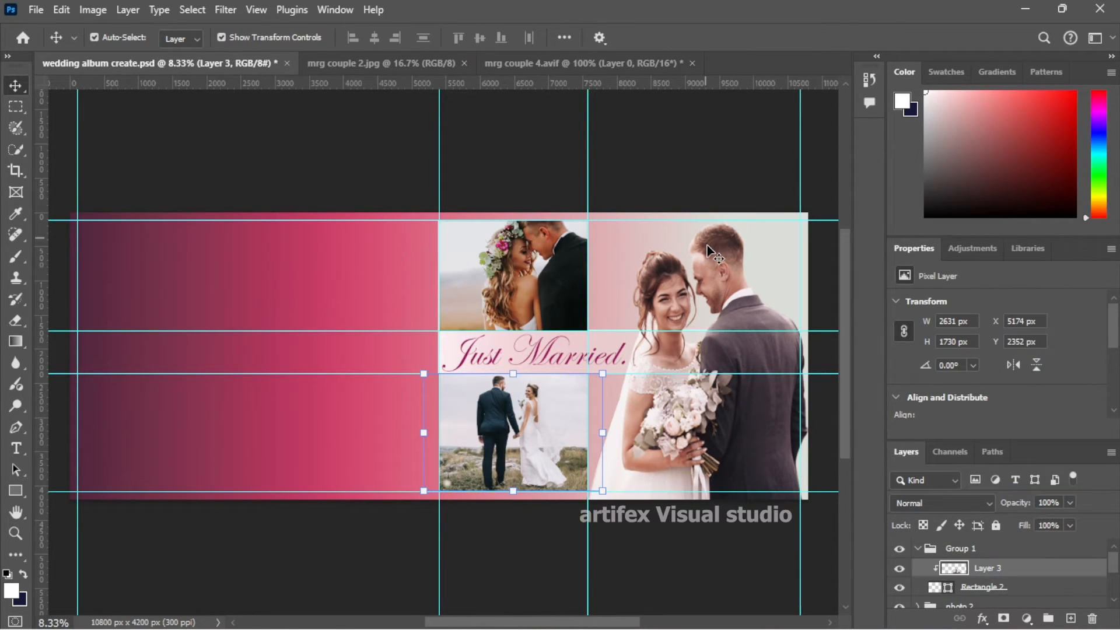
- Add a white 10 px outside stroke to the lower photo's rectangle
click(980, 586)
click(982, 618)
click(1012, 497)
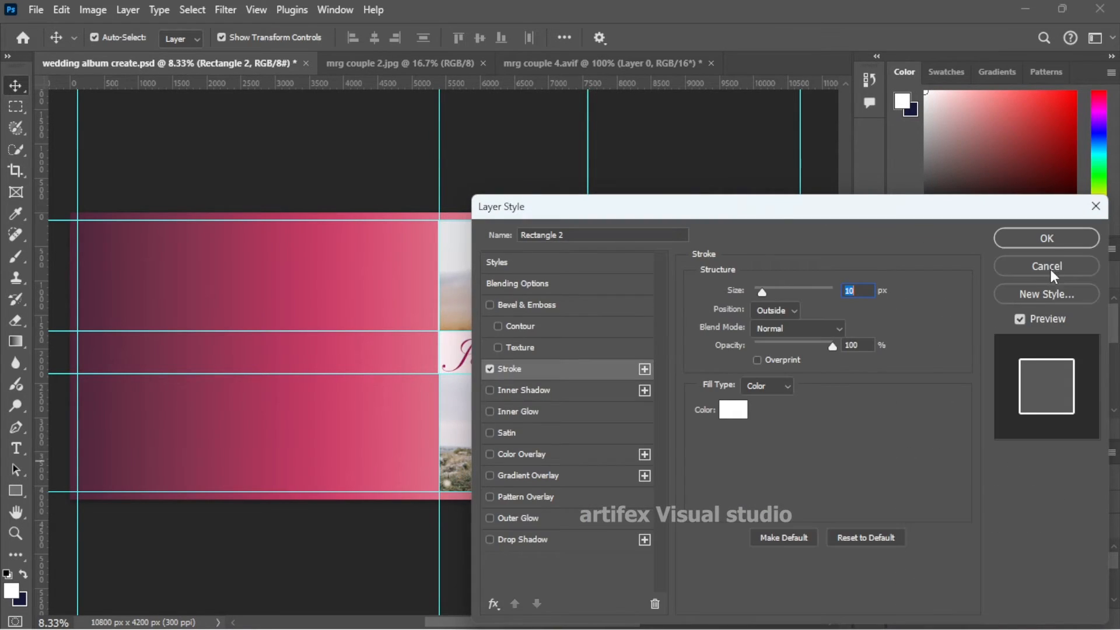
click(1056, 240)
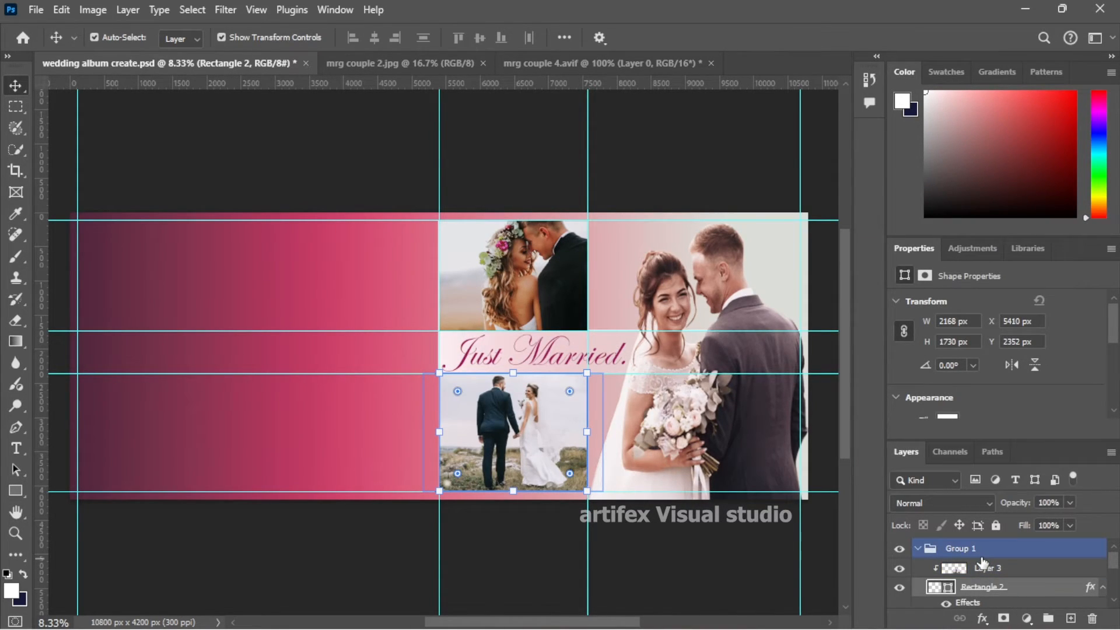
- Add a Levels adjustment clipped to the lower couple photo and set its white output level to about 231
click(990, 568)
click(1026, 618)
click(966, 570)
click(1026, 618)
click(1035, 402)
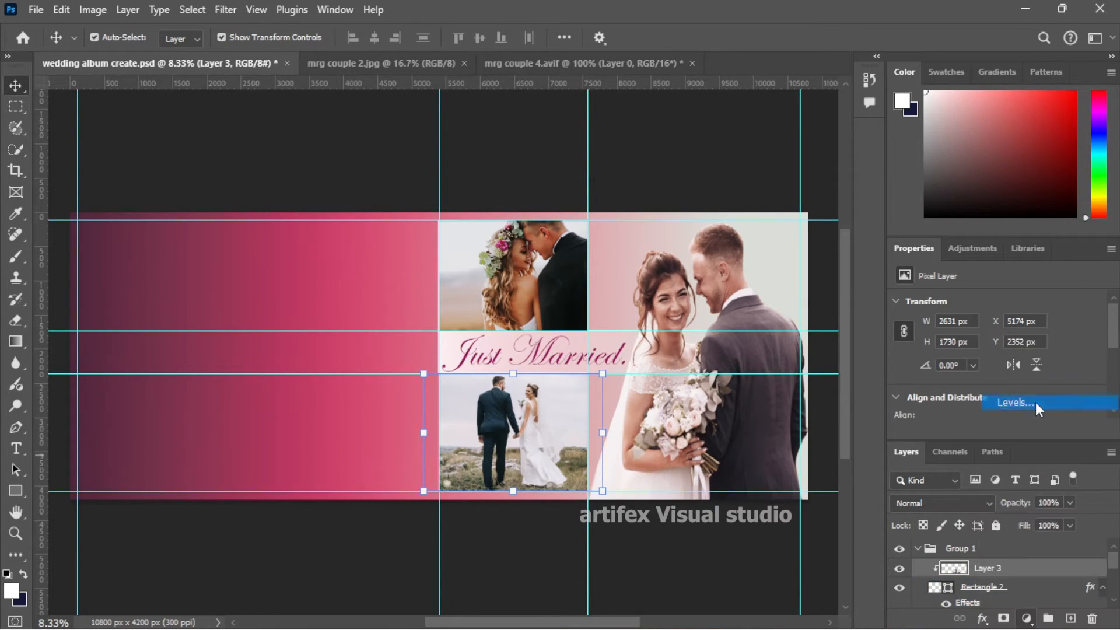
alt+click(948, 577)
scroll(1061, 391, down, 2)
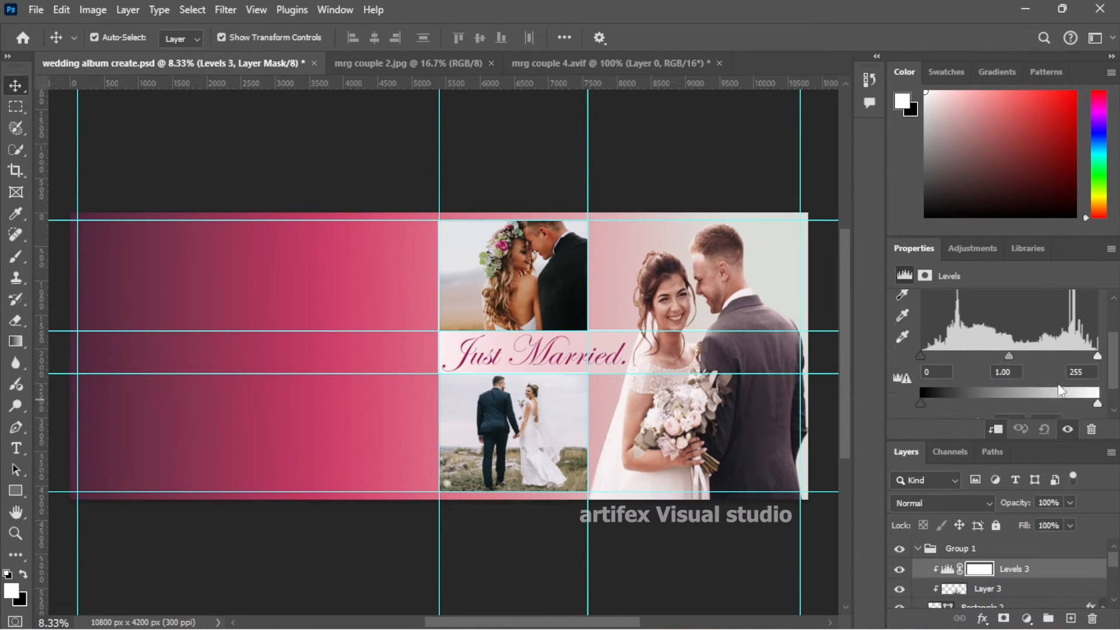
drag(1093, 407, 1081, 402)
scroll(1063, 383, down, 1)
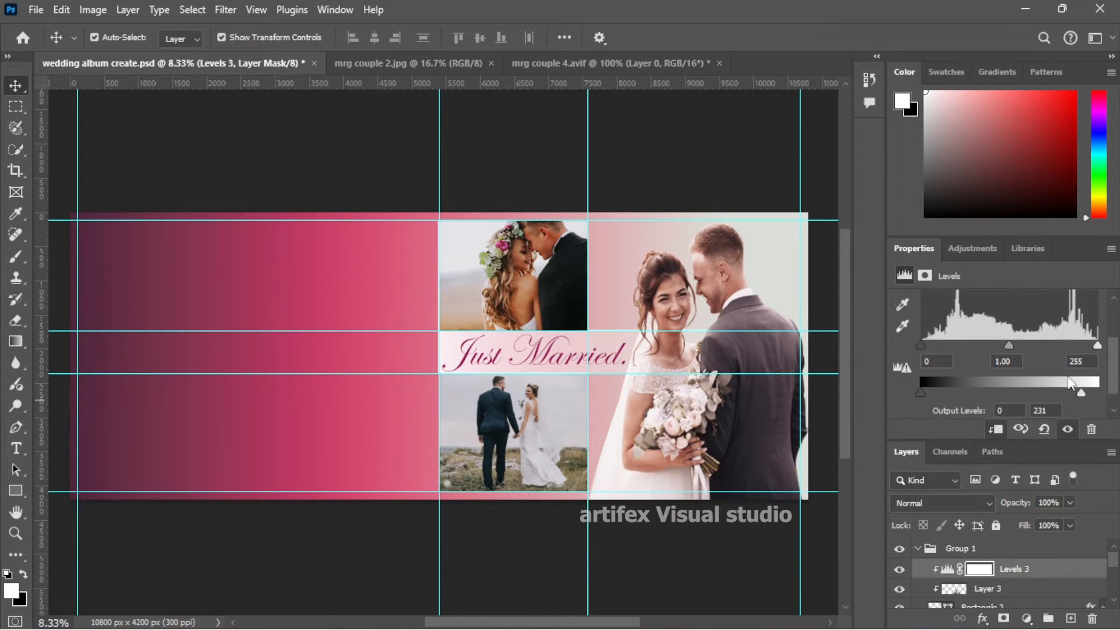
click(983, 619)
click(983, 619)
click(1001, 619)
key(ctrl+z)
click(1049, 618)
key(ctrl+z)
- Add a clipped Curves adjustment to the lower photo with darkened shadows and a highlight point at input 183, output 170
click(1024, 621)
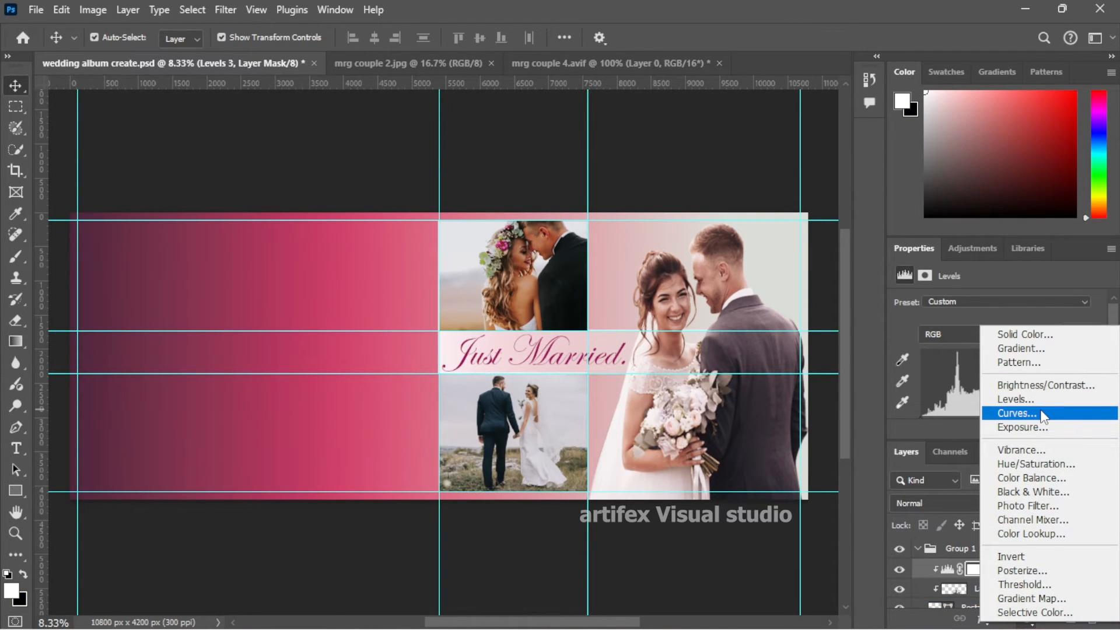
click(968, 415)
alt+click(955, 579)
scroll(1026, 400, down, 3)
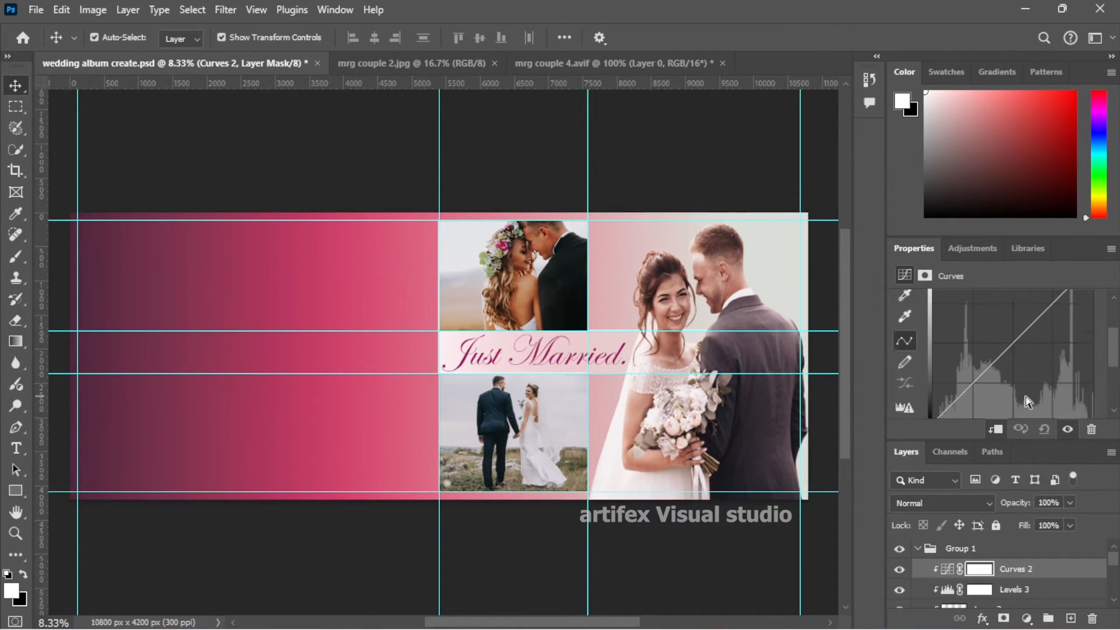
drag(962, 354, 972, 365)
scroll(973, 365, up, 3)
mouse_move(1043, 348)
mouse_down()
mouse_move(1038, 339)
mouse_move(1046, 343)
mouse_up()
scroll(986, 394, down, 3)
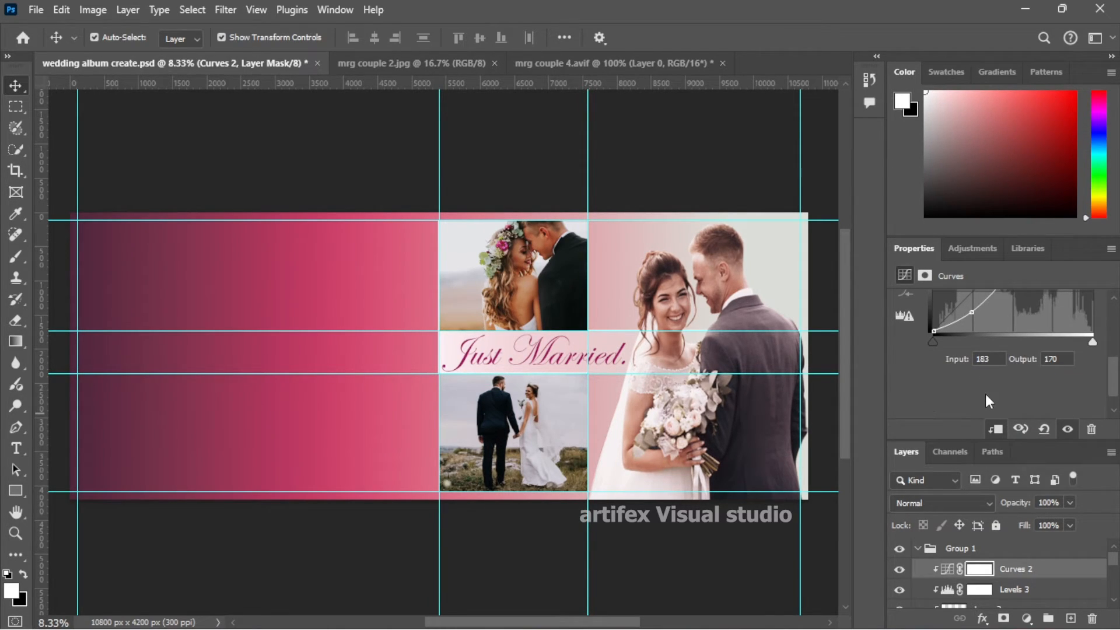
scroll(993, 388, down, 2)
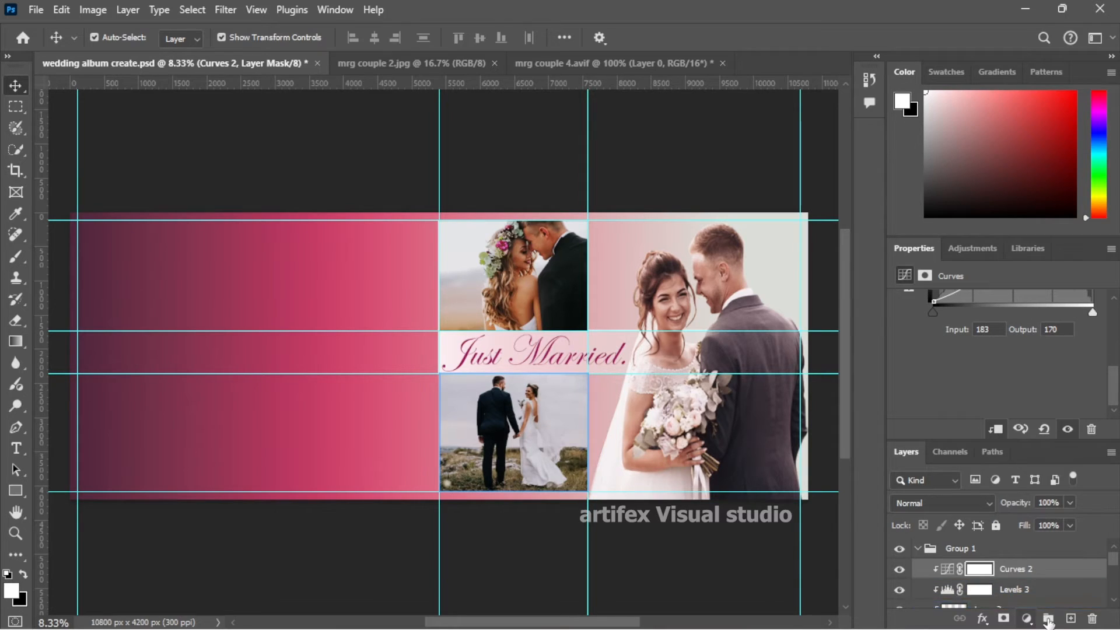
- Add a clipped Brightness/Contrast adjustment to the lower photo with brightness 1 and contrast 5
click(1026, 618)
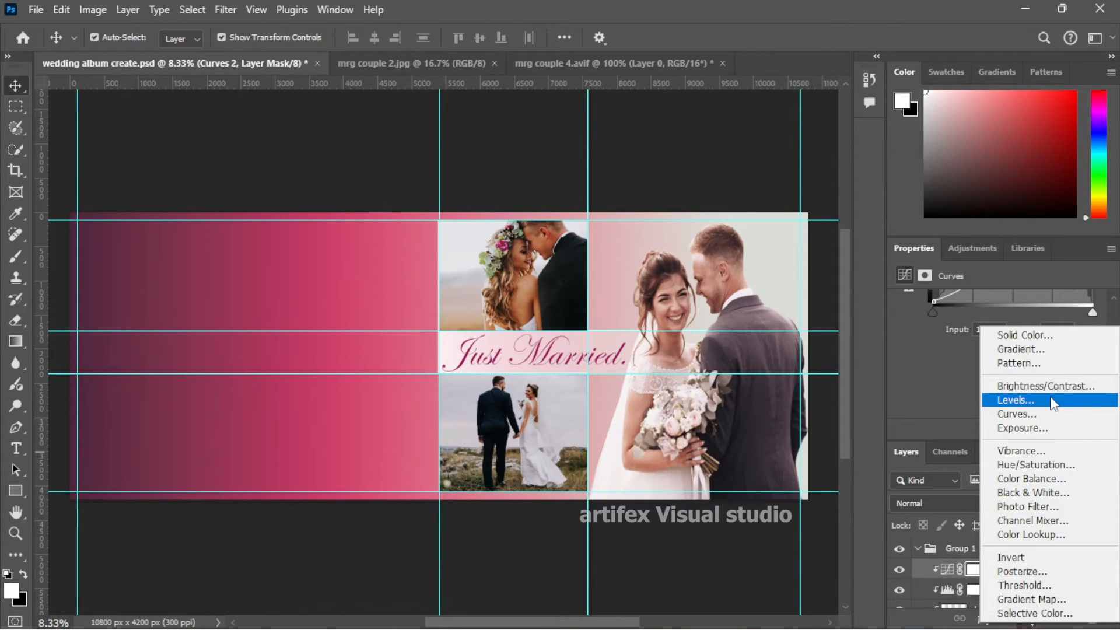
click(1011, 387)
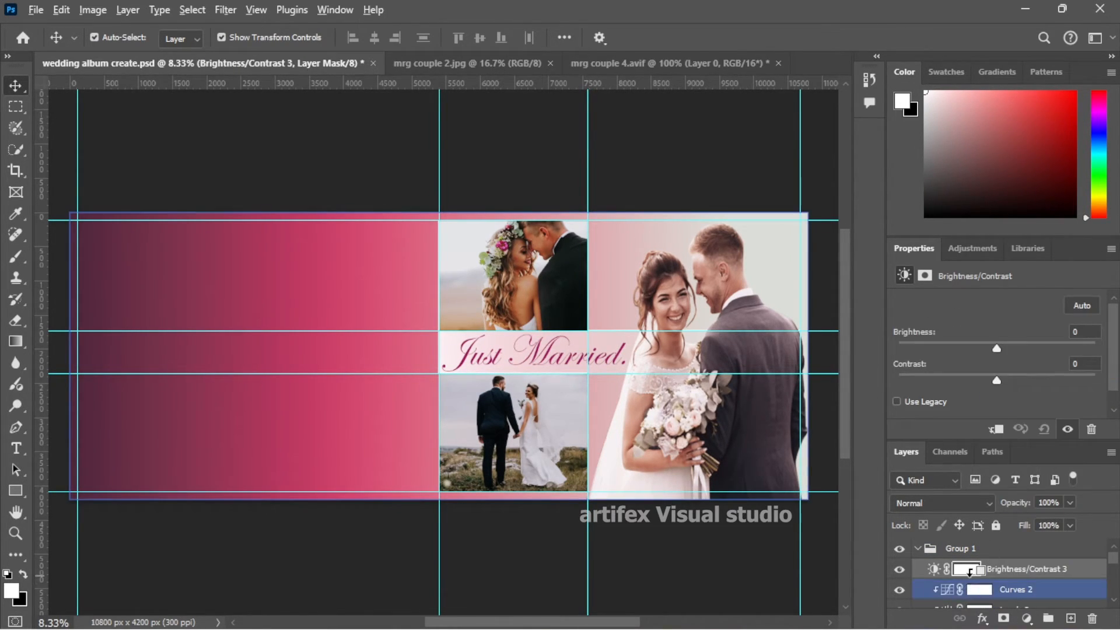
drag(1000, 348, 992, 348)
click(995, 429)
mouse_move(996, 348)
mouse_down()
mouse_move(986, 348)
mouse_move(1002, 381)
mouse_move(998, 348)
mouse_up()
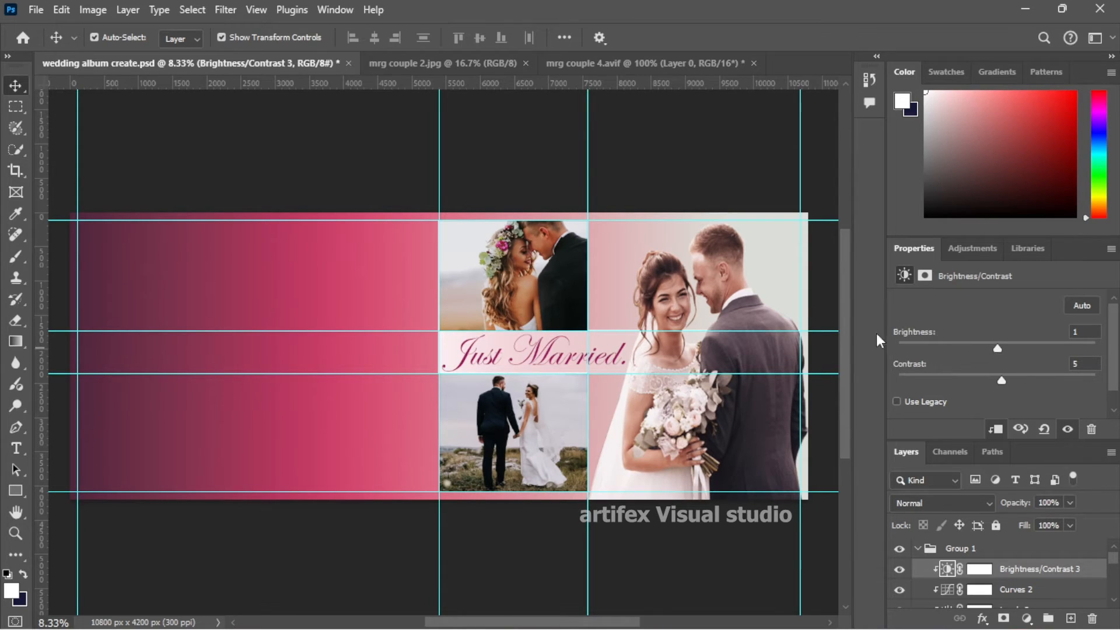
- Check the page with both framed photos without guides, restore the guides and save the album document
click(717, 164)
key(ctrl+semicolon)
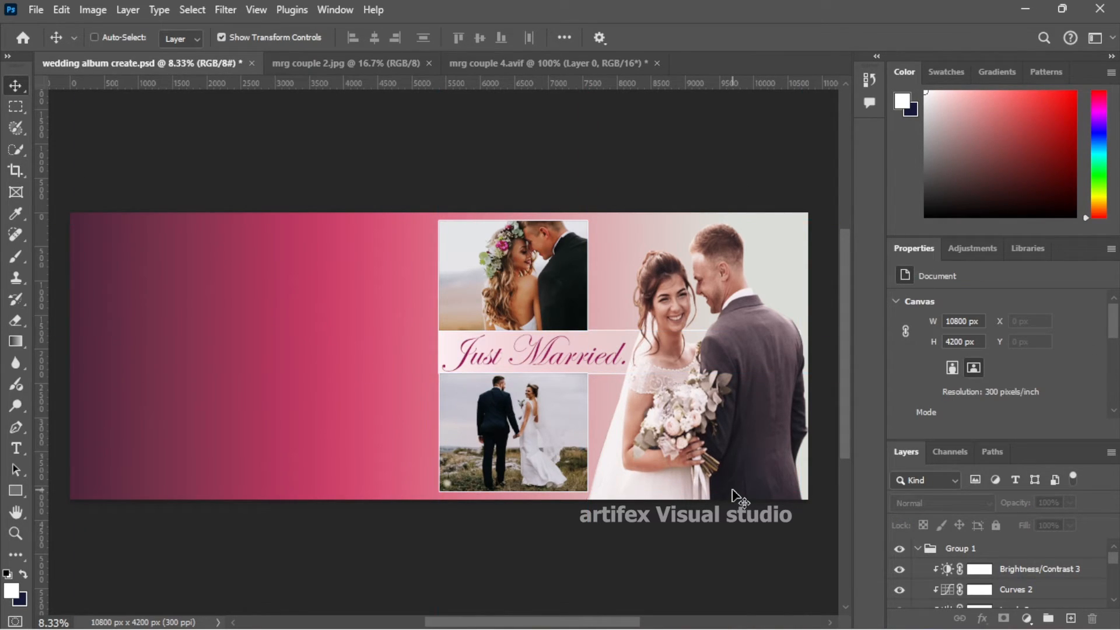
key(ctrl+semicolon)
key(ctrl+s)
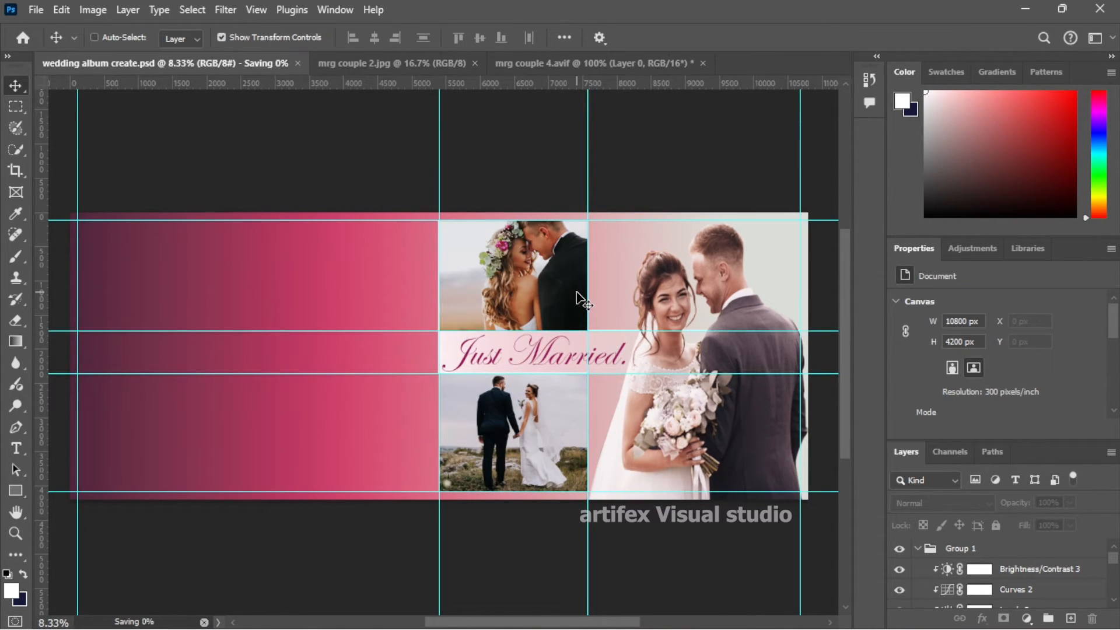
- Place a vertical guide at about 4700 px and select the full-height strip between it and the framed photos
drag(529, 625, 508, 623)
drag(42, 274, 472, 332)
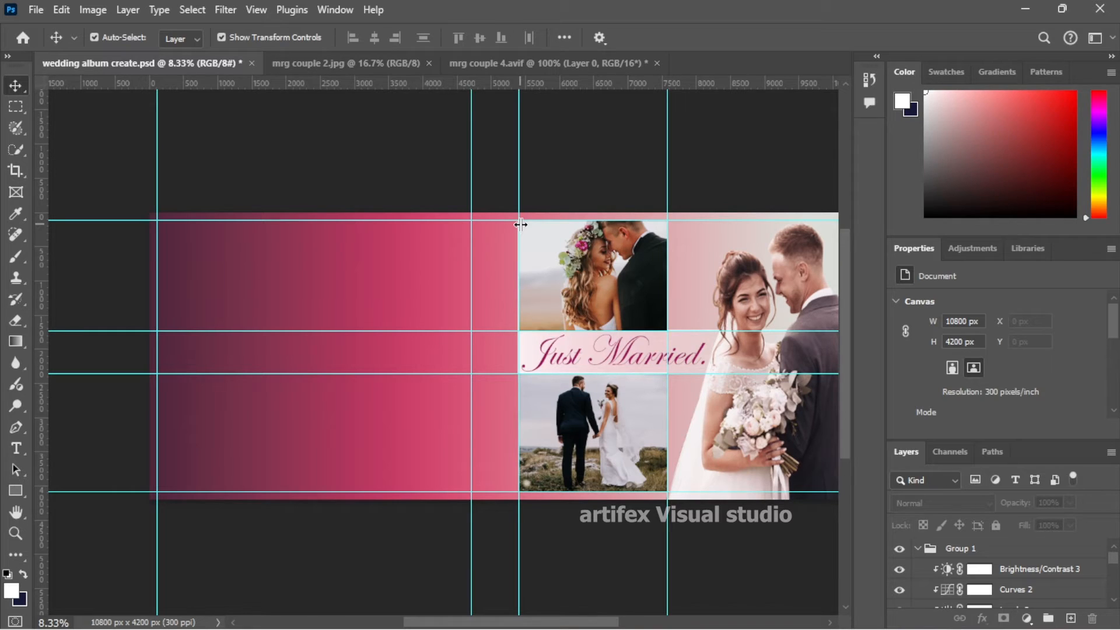
click(16, 106)
drag(473, 220, 519, 500)
- Fill the selected strip with a linear white-to-transparent gradient fading from the page's top edge downward
key(g)
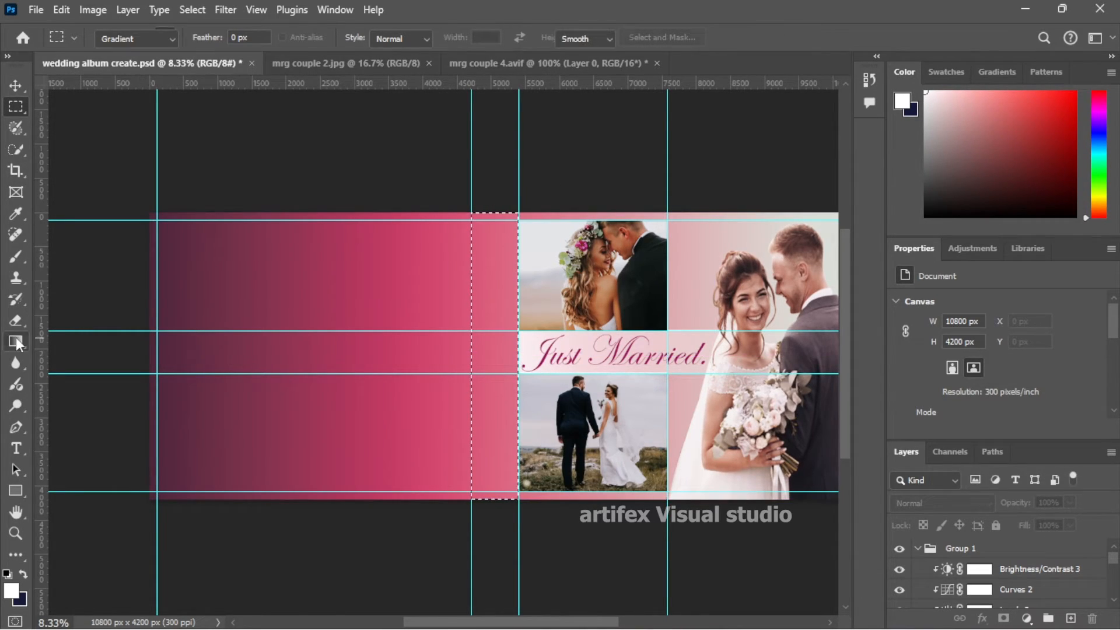
click(259, 39)
click(492, 157)
drag(493, 158, 497, 610)
click(15, 85)
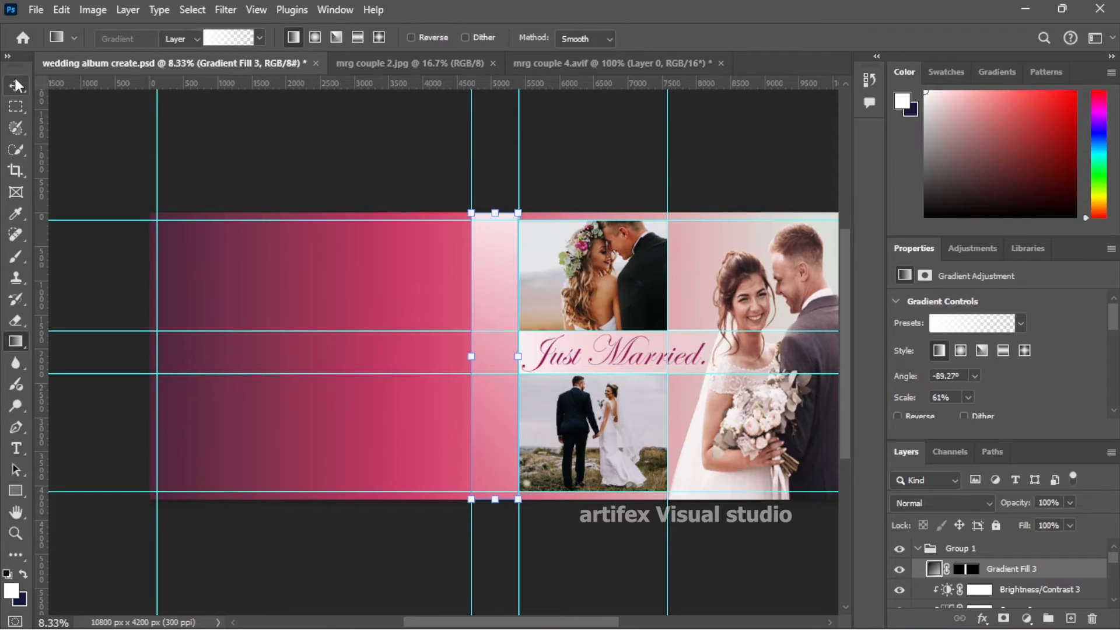
- Preview the new gradient strip with the guides hidden, bring the guides back and save the document
ctrl+click(319, 144)
key(ctrl+semicolon)
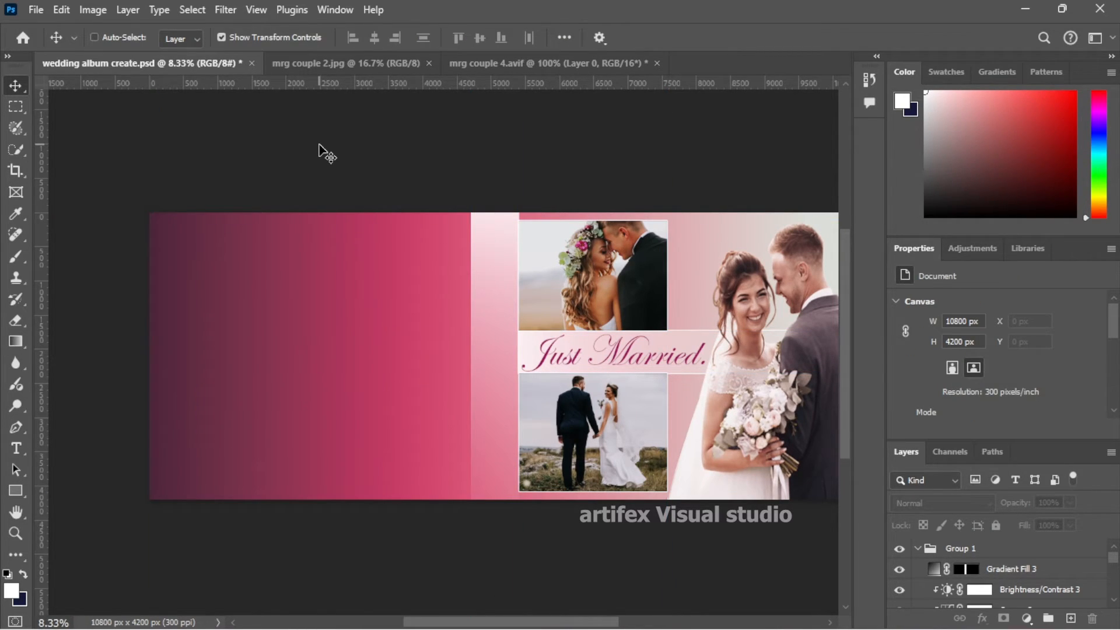
key(ctrl+semicolon)
key(ctrl+s)
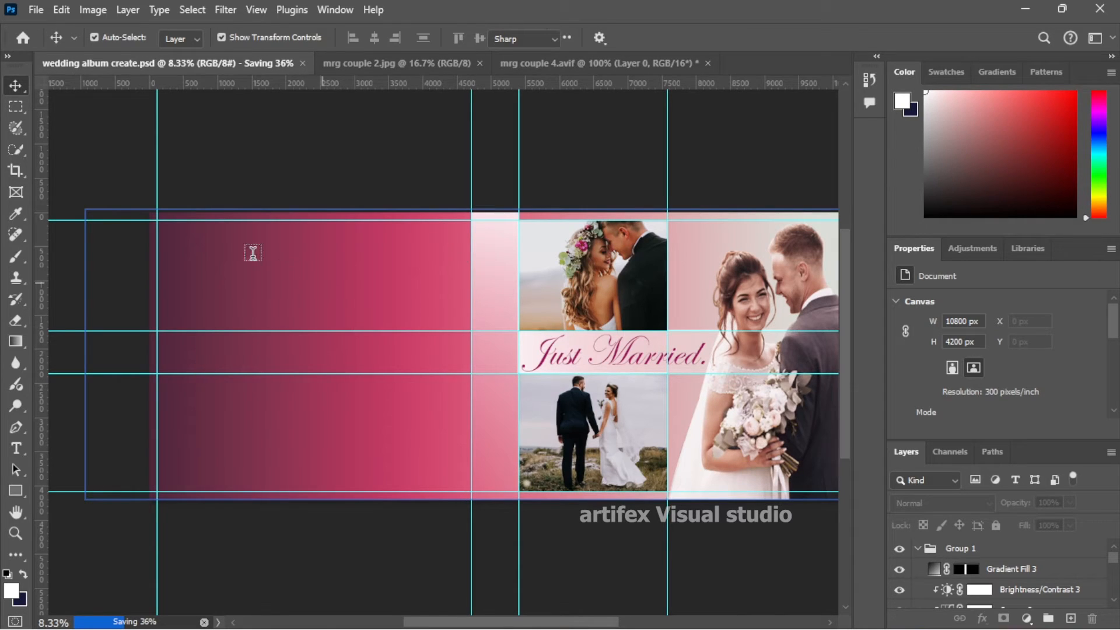
- Add a centred white 150 pt Edwardian Script ITC text block on the dark half with the groom's name, "Weds" and the bride's name on three lines
key(t)
drag(196, 250, 460, 353)
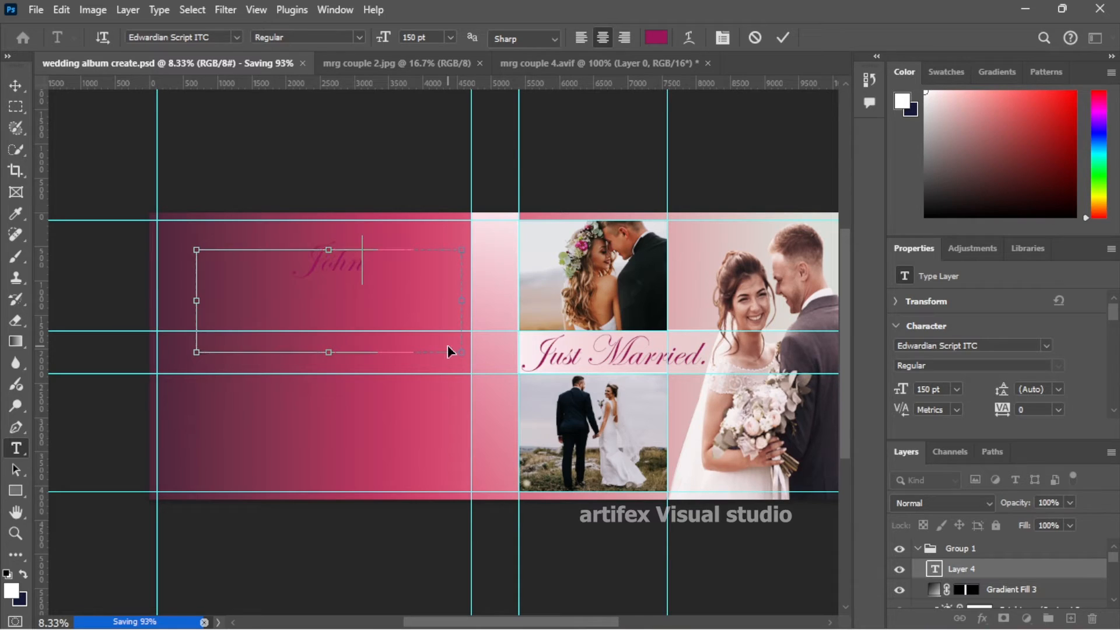
key(ctrl+a)
click(657, 37)
drag(620, 157, 600, 140)
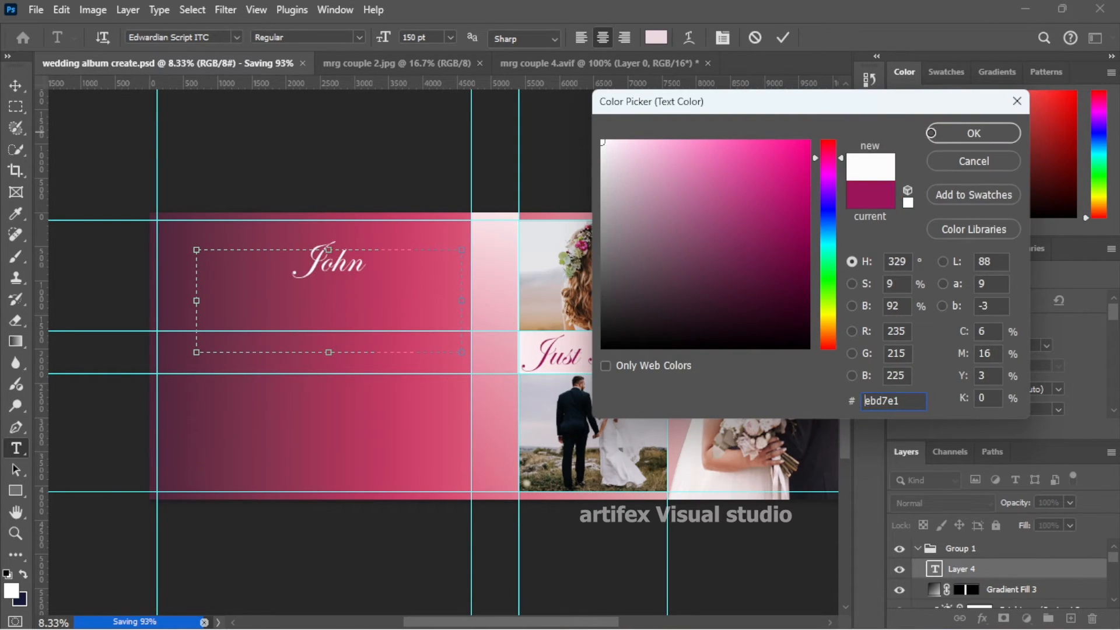
click(937, 133)
click(391, 257)
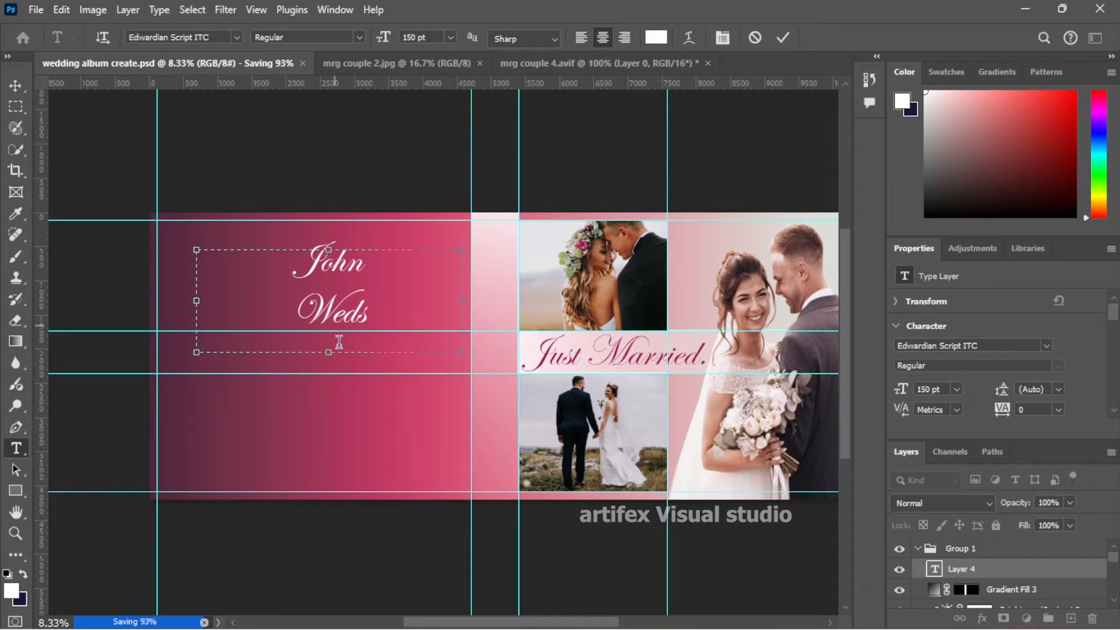
drag(327, 352, 320, 388)
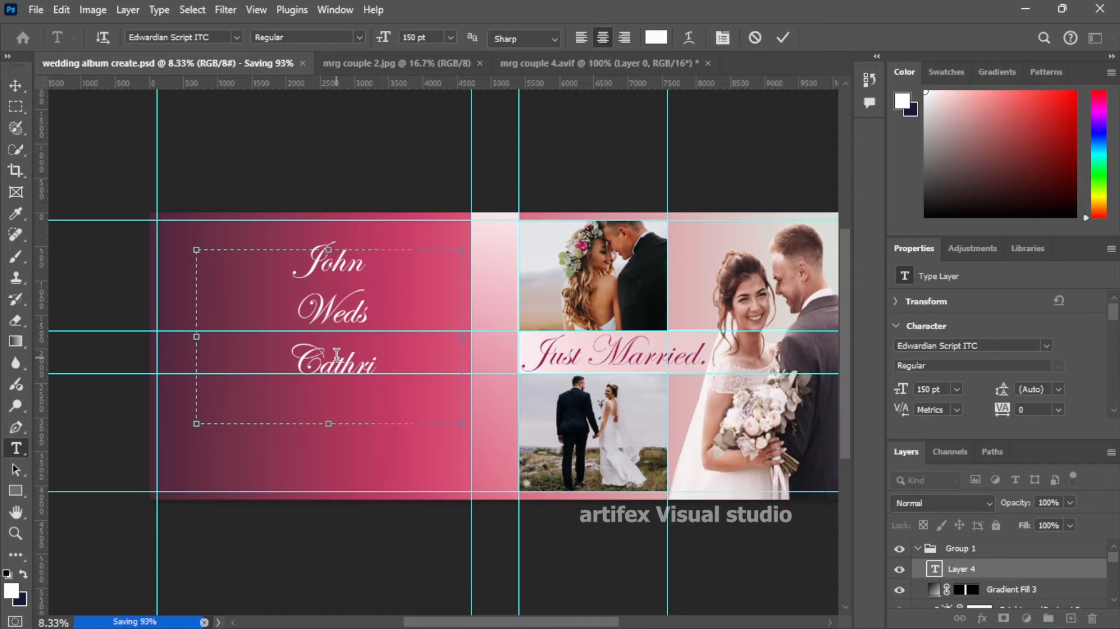
- Change the font of the whole three-line names text to French Script MT Regular
key(ctrl+a)
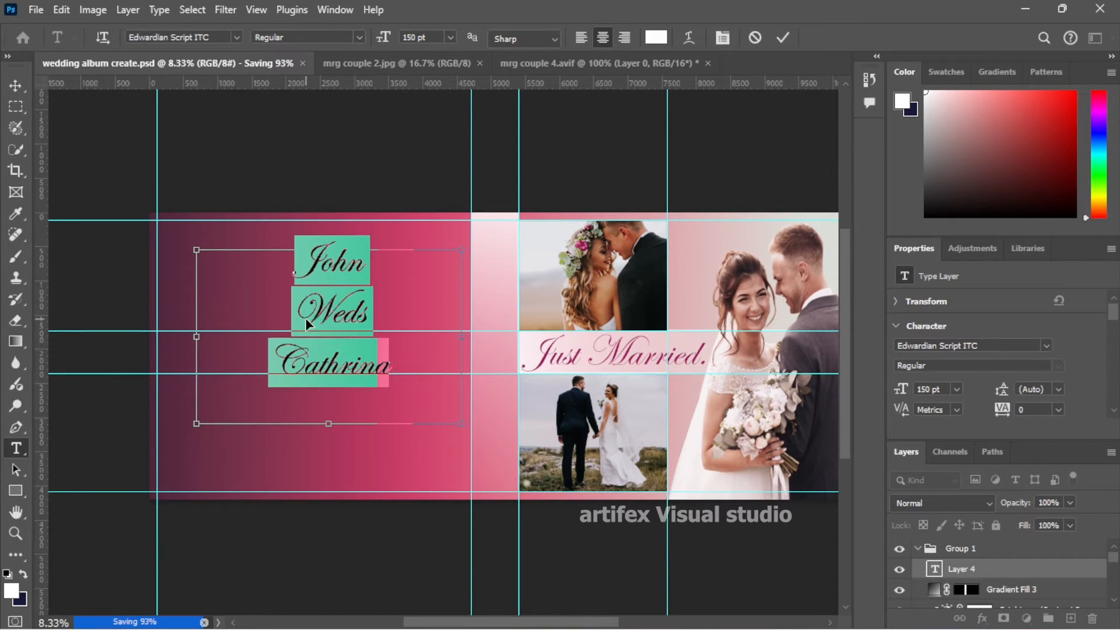
click(1049, 346)
scroll(1004, 198, up, 10)
scroll(1003, 198, down, 10)
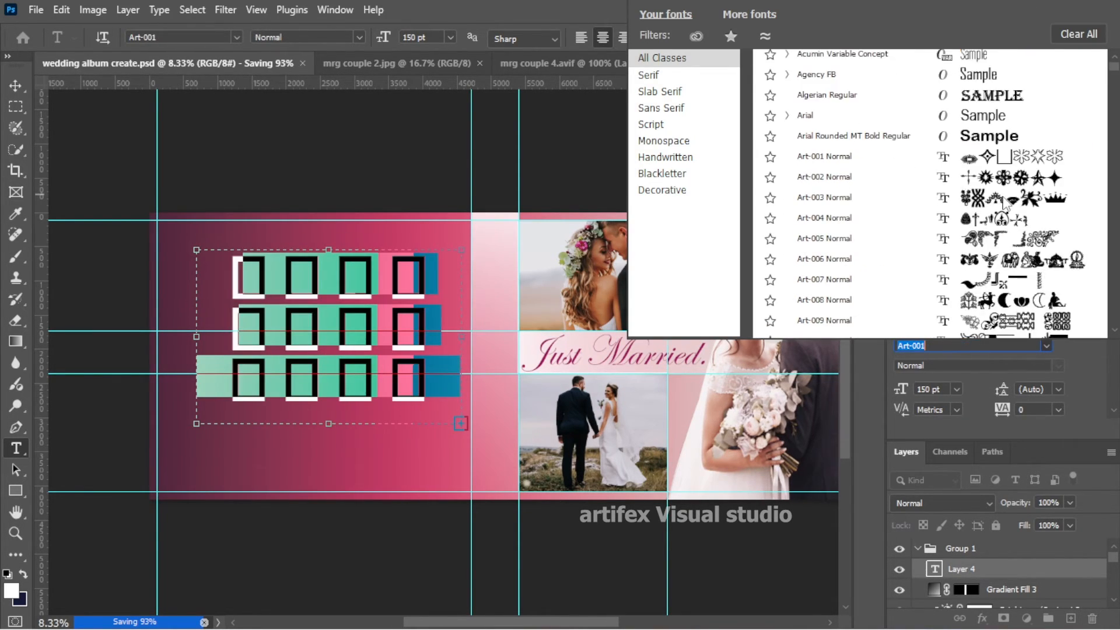
scroll(1004, 200, down, 2)
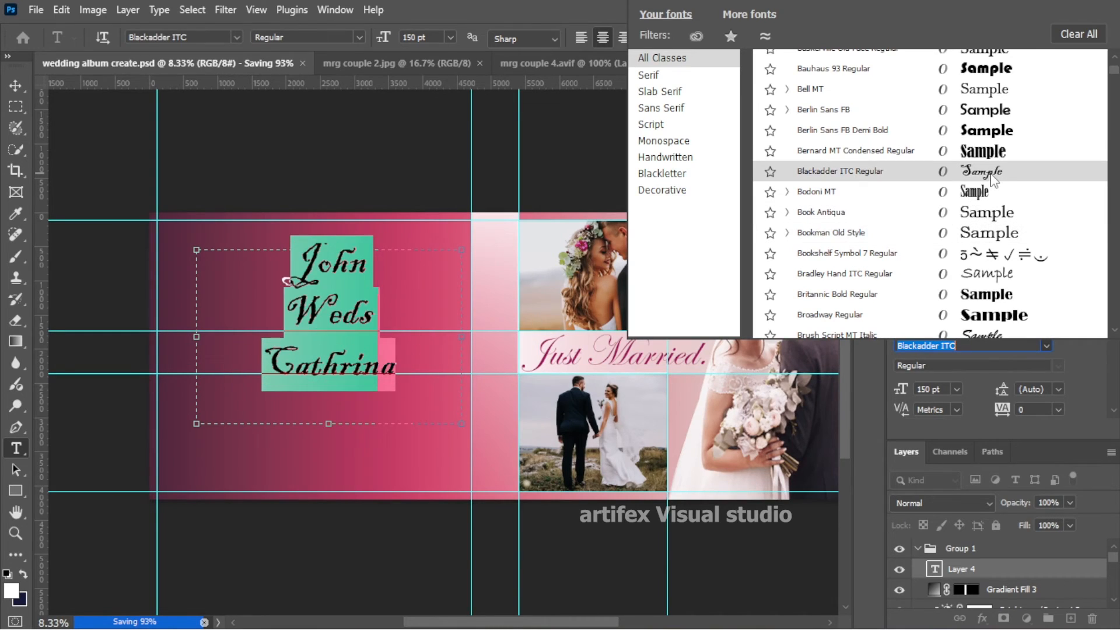
scroll(987, 191, down, 8)
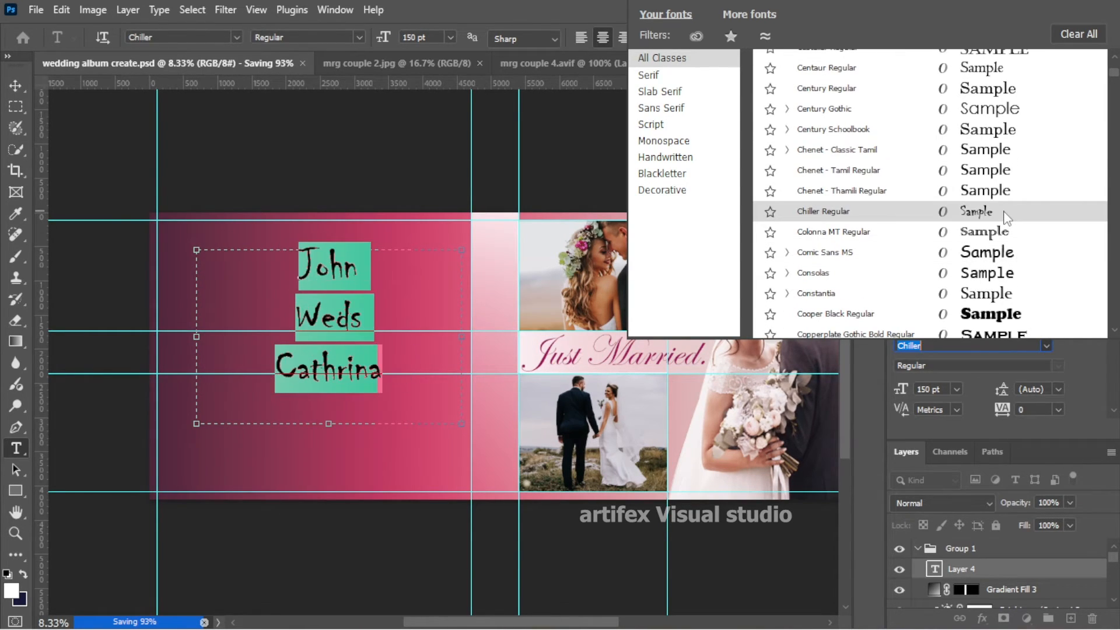
scroll(948, 274, down, 3)
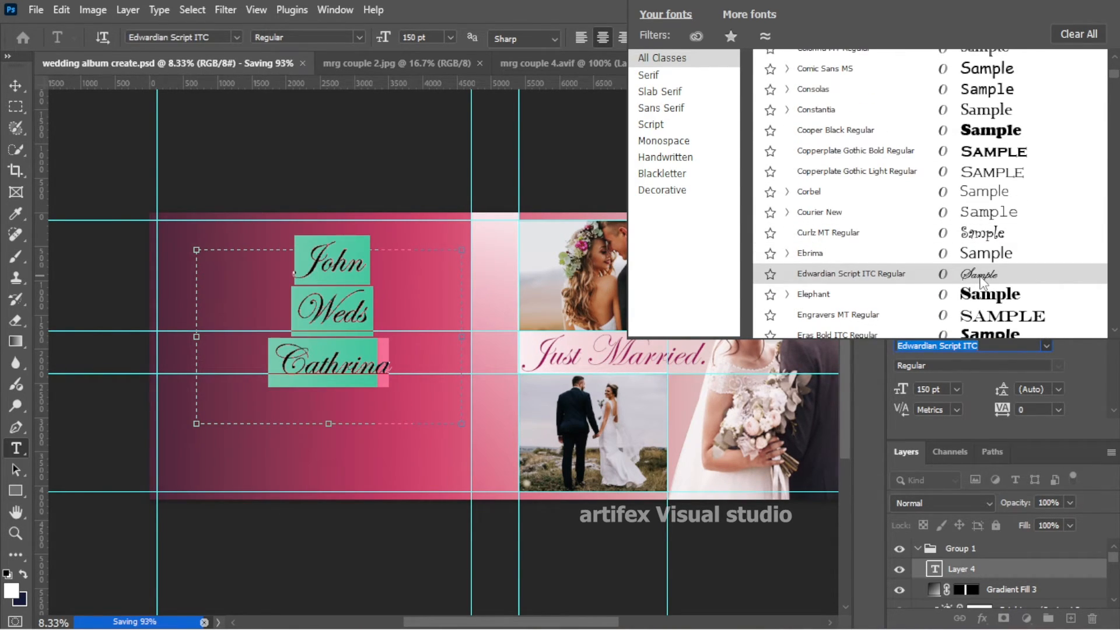
scroll(986, 292, down, 5)
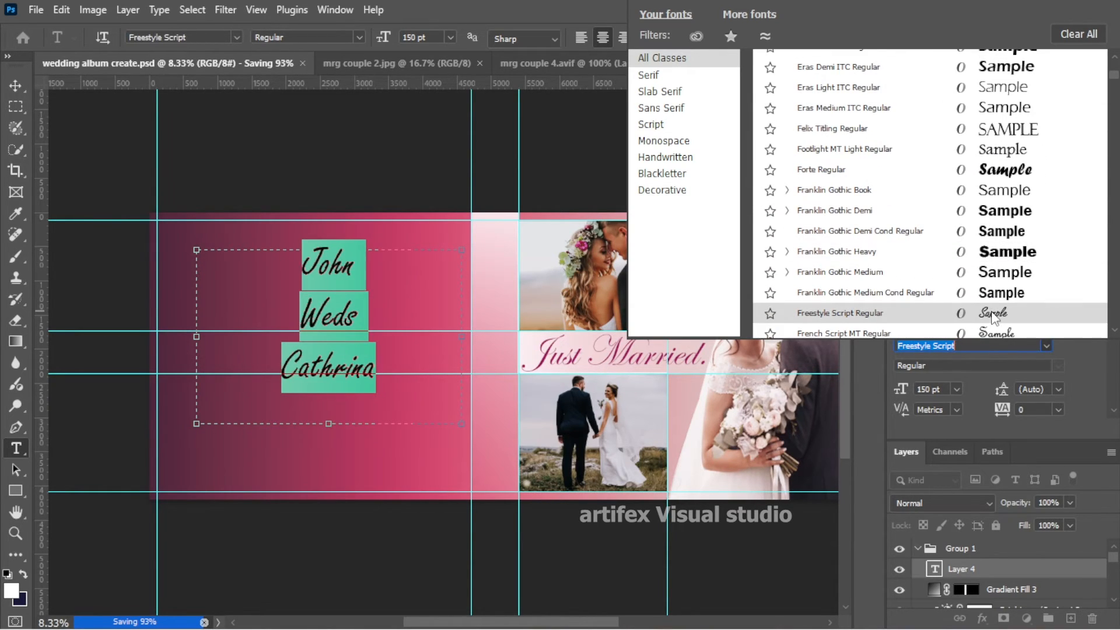
scroll(995, 315, down, 1)
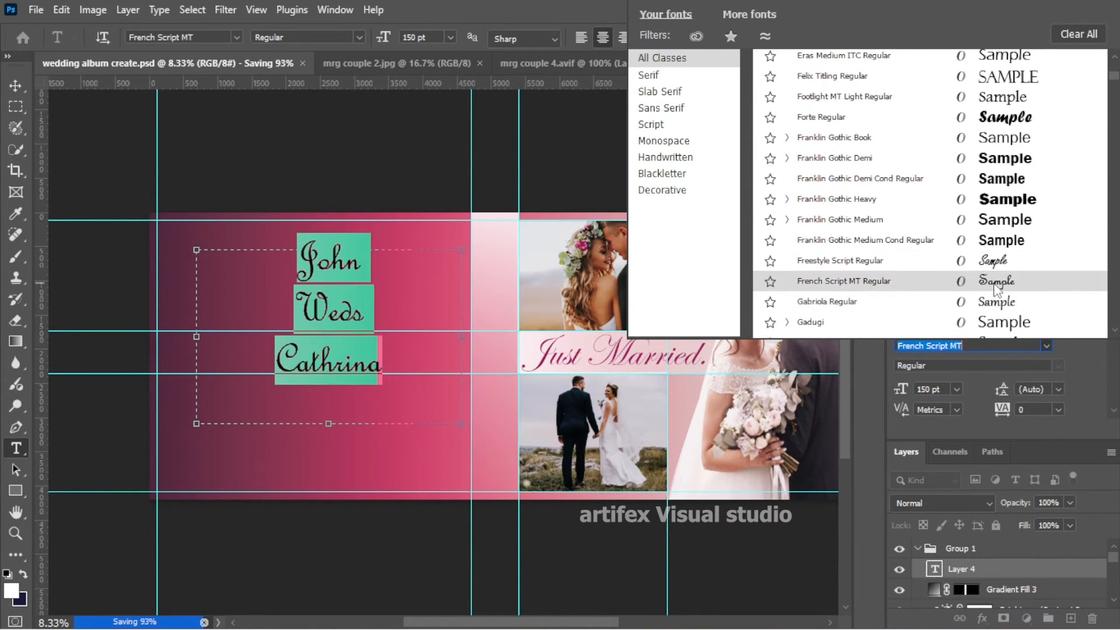
click(996, 285)
click(394, 339)
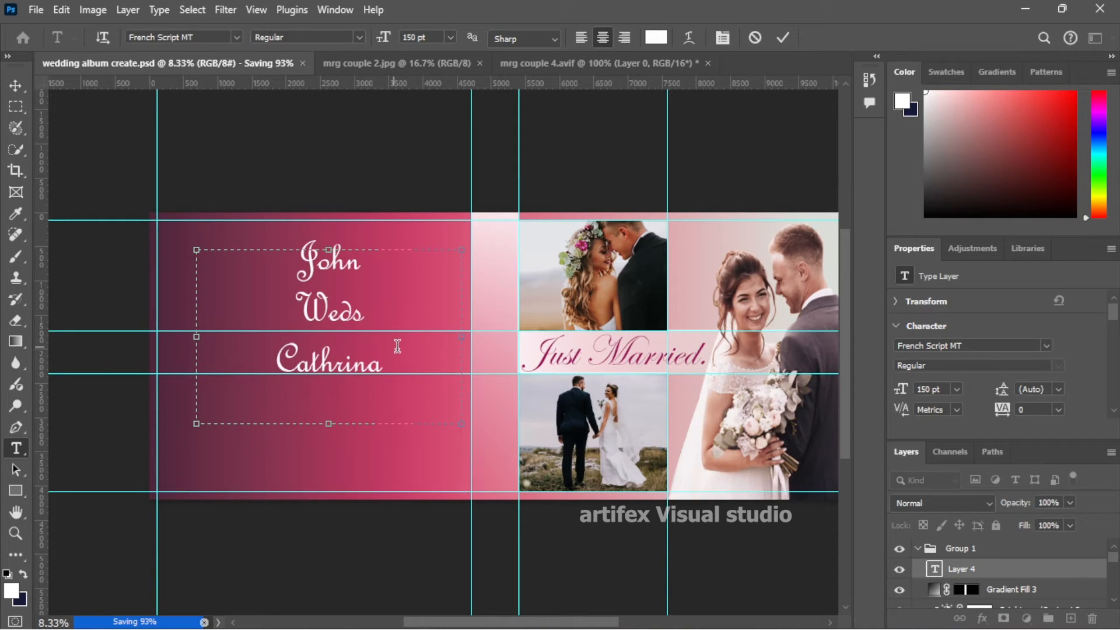
- Join the groom's name, "Weds" and the bride's name on one line and fit the text box closely around it
drag(462, 337, 617, 336)
click(379, 310)
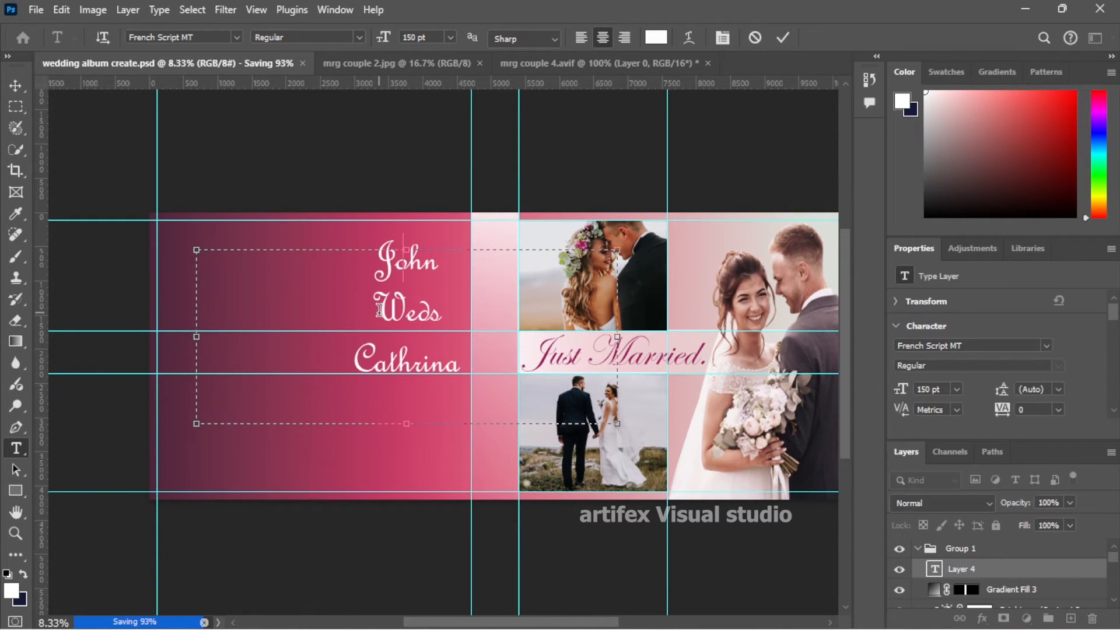
key(BackSpace)
click(359, 312)
key(BackSpace)
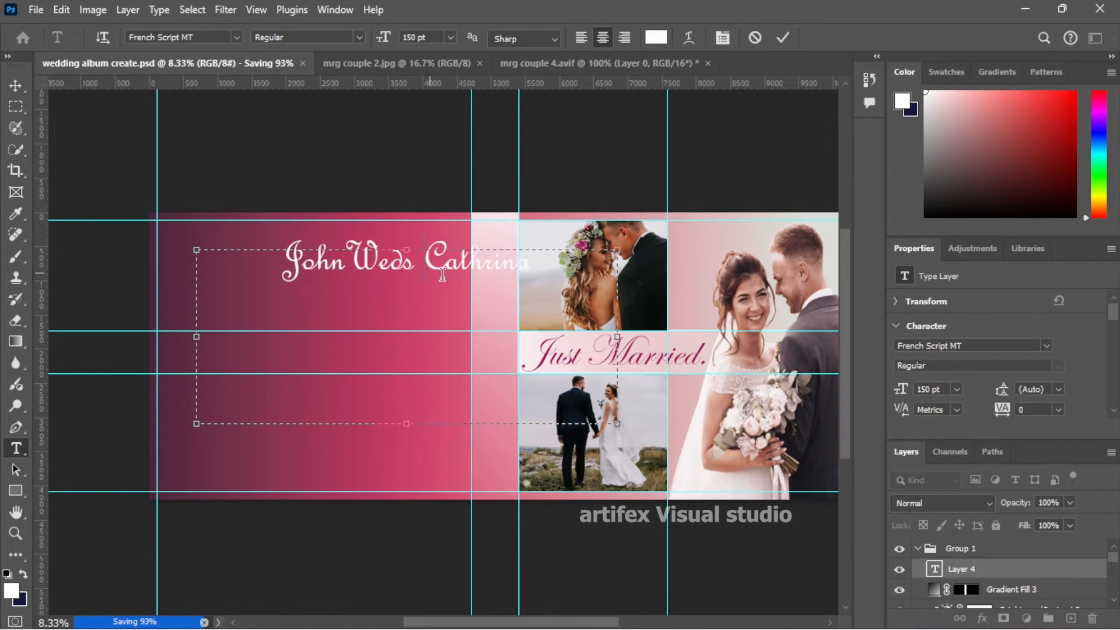
drag(406, 424, 429, 275)
drag(619, 263, 471, 262)
- Recolour the entire names text deep pink and commit the text edit
key(ctrl+a)
click(655, 37)
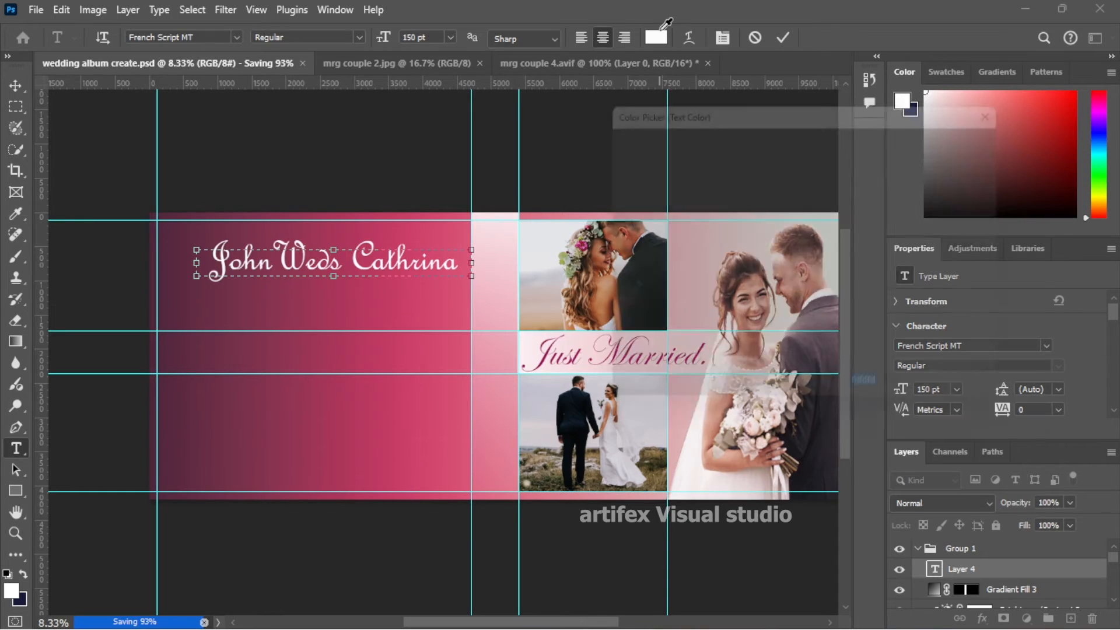
drag(828, 175, 828, 154)
click(782, 182)
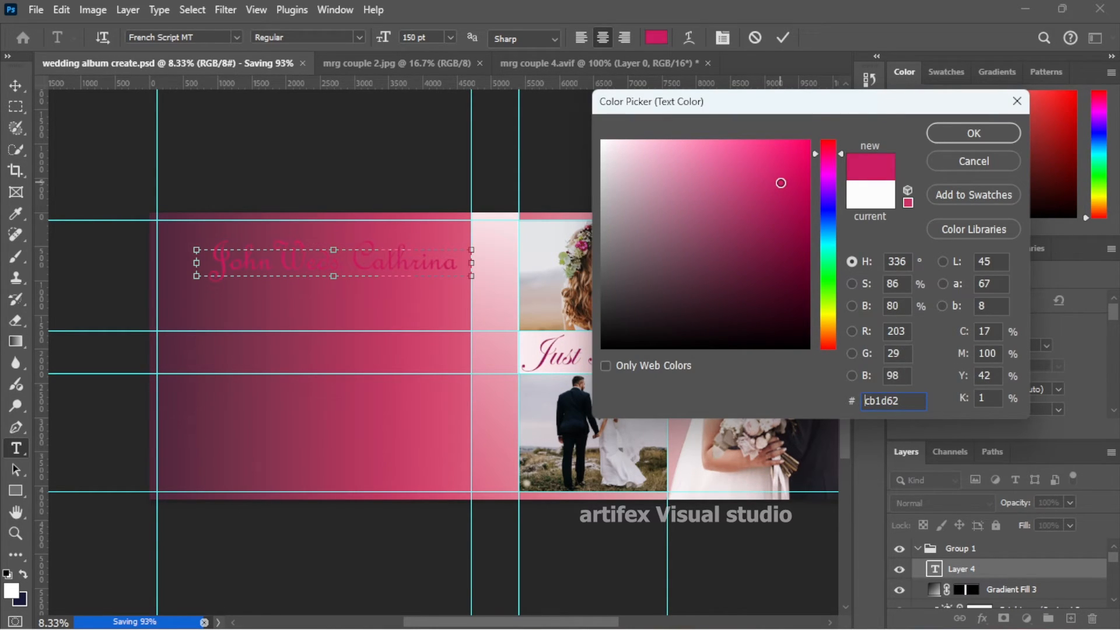
click(793, 172)
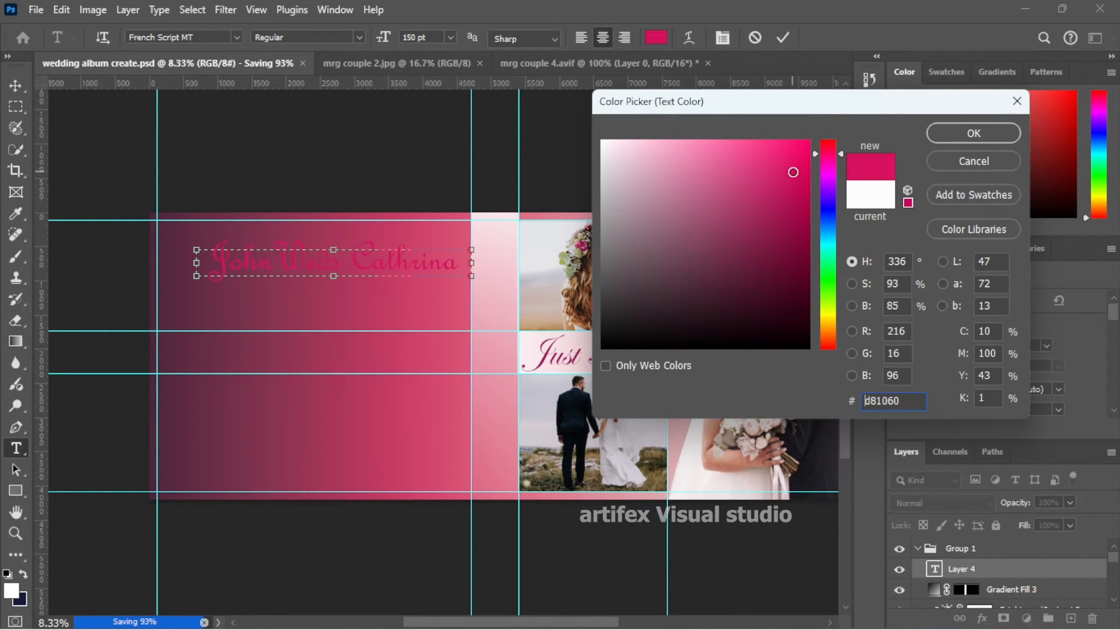
click(788, 173)
click(973, 133)
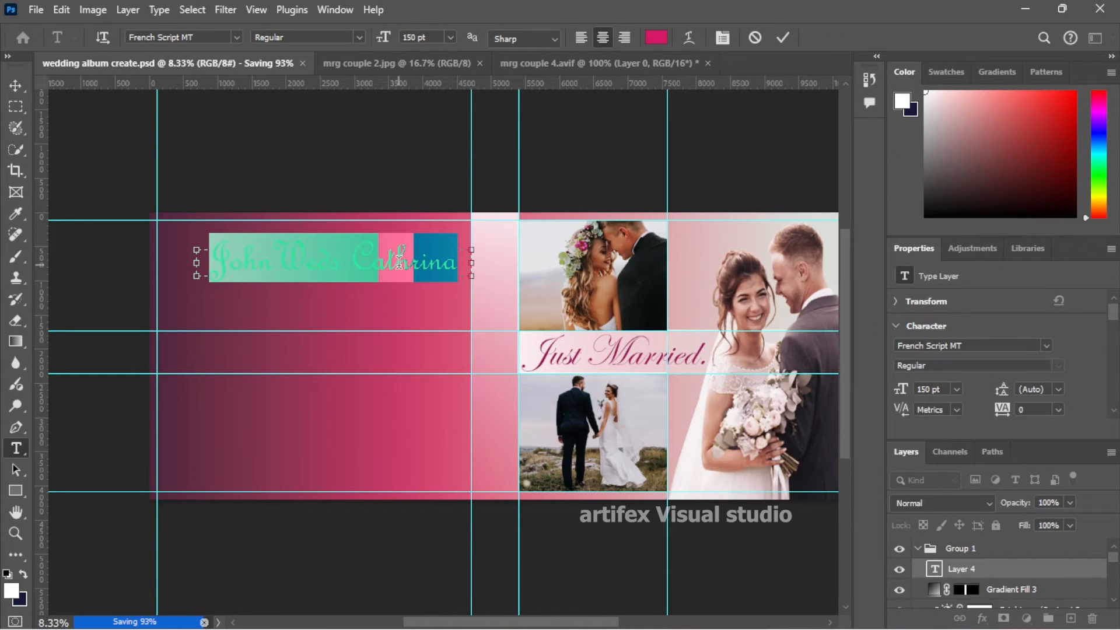
click(16, 86)
drag(479, 245, 327, 165)
drag(331, 103, 355, 115)
key(ctrl+z)
key(ctrl+z)
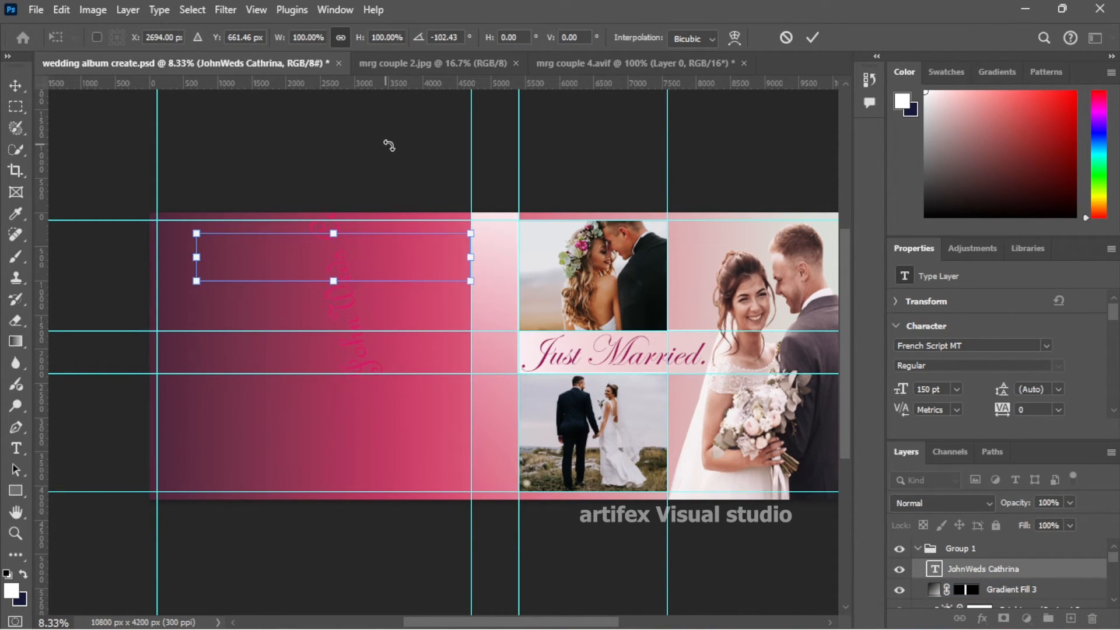
- Rotate the names text to -90° and centre it vertically along the white gradient strip beside the framed photos
drag(460, 181, 365, 124)
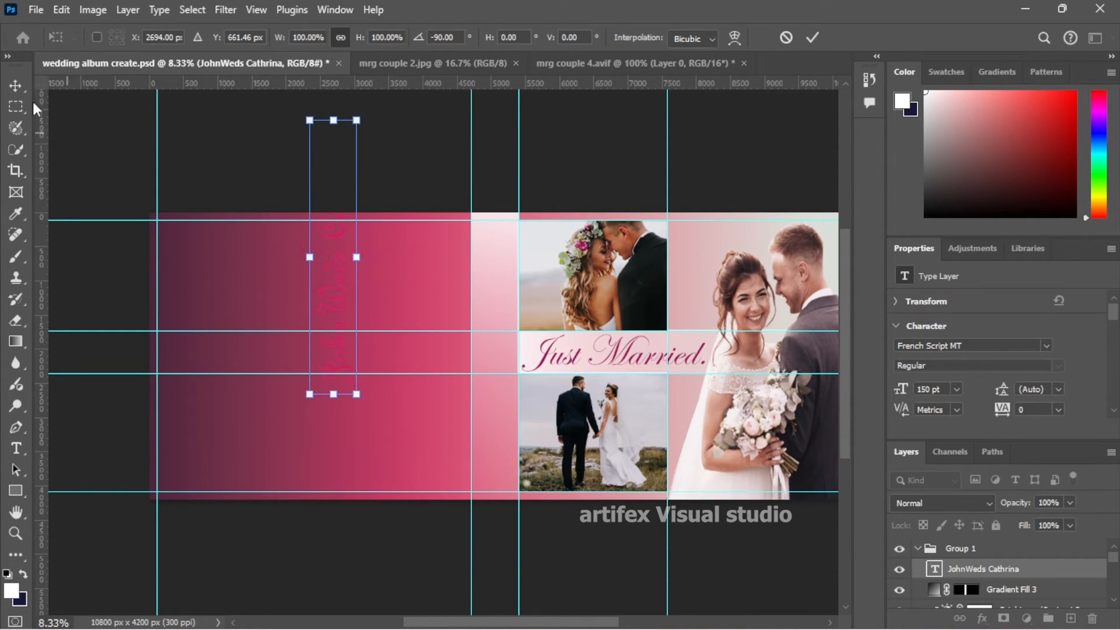
key(Return)
drag(329, 273, 498, 373)
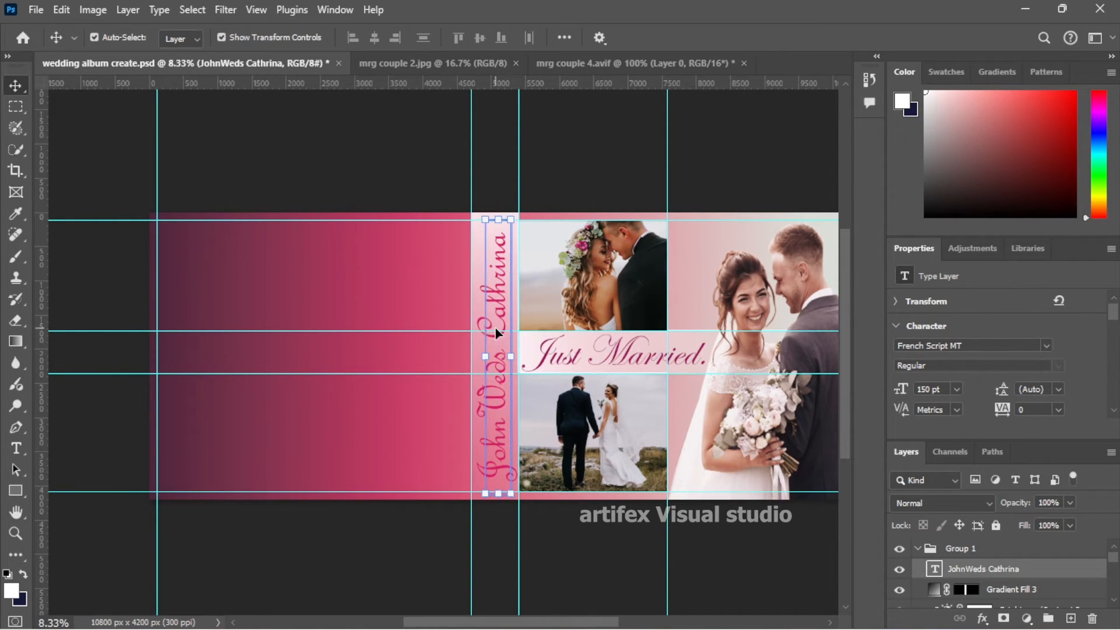
key(Down)
key(Right)
key(Right)
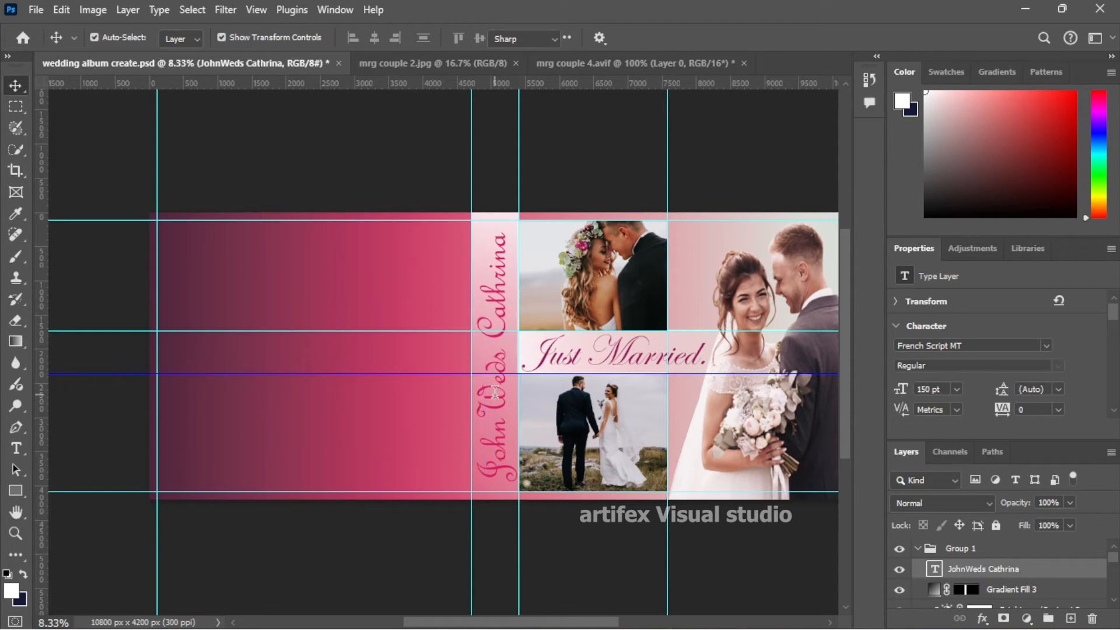
- Reduce only the word "Weds" in the vertical names text to 100 pt
click(310, 123)
key(t)
drag(495, 419, 502, 345)
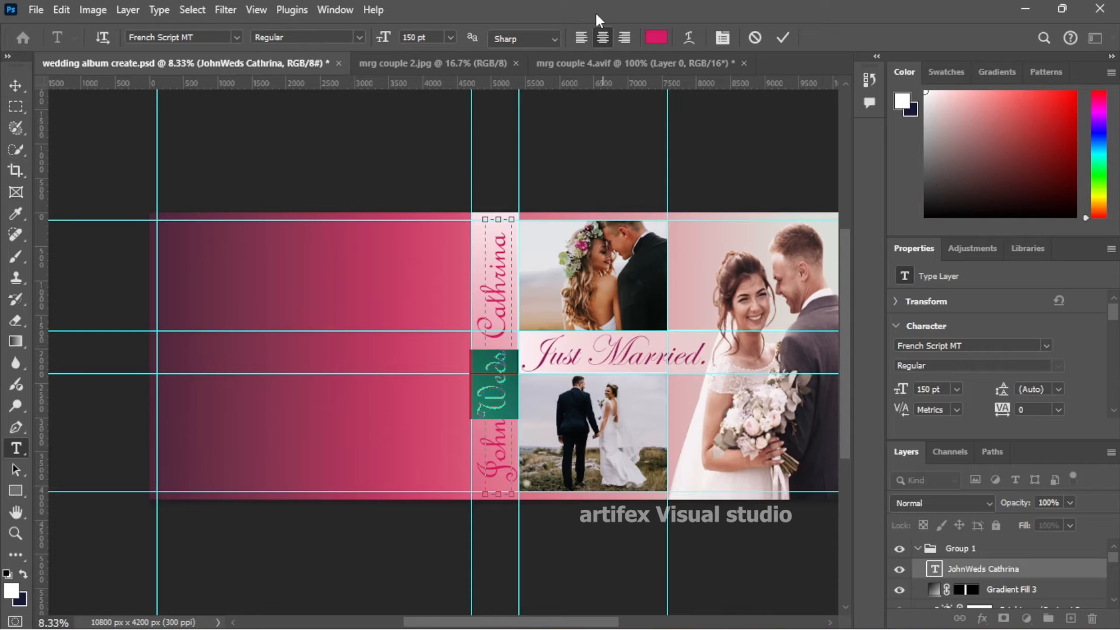
click(450, 37)
click(408, 35)
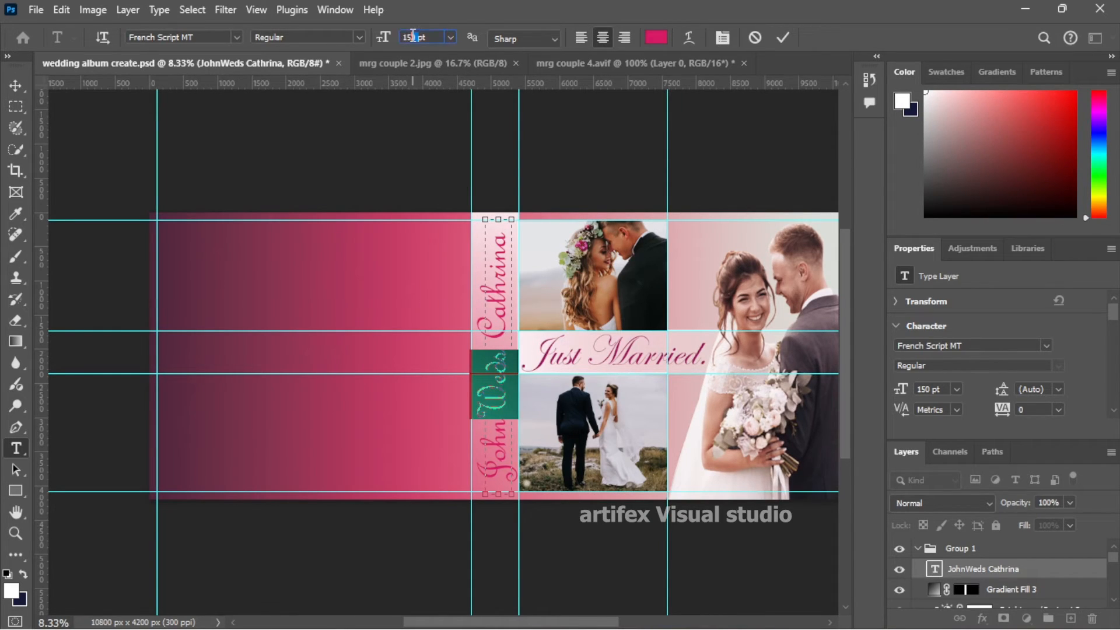
click(395, 162)
click(503, 287)
drag(496, 353, 496, 416)
click(450, 39)
click(408, 36)
click(15, 85)
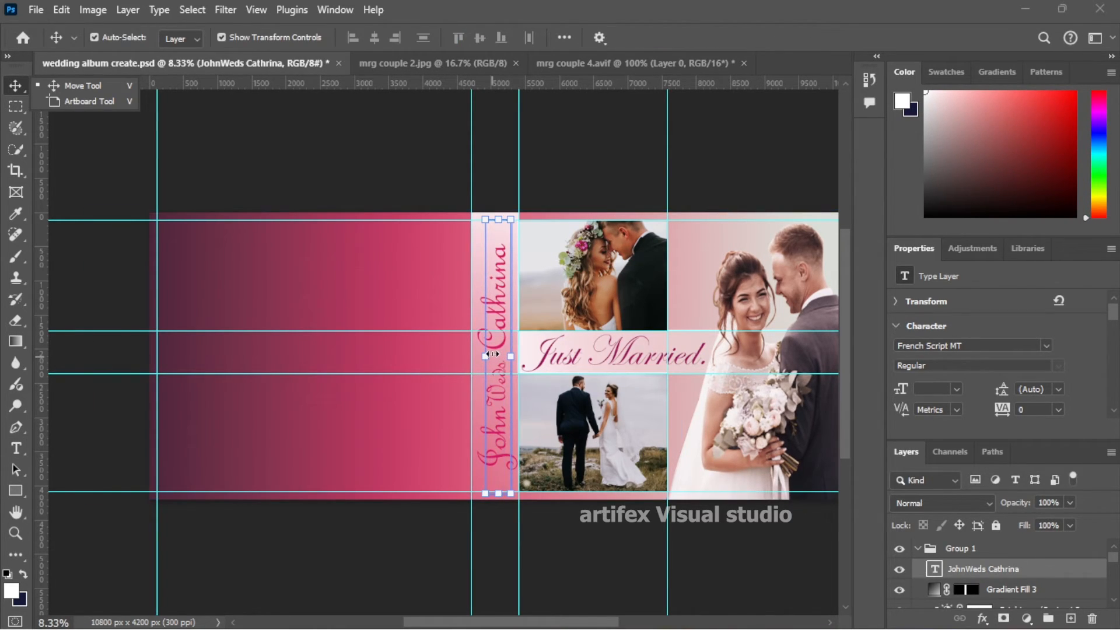
- Enclose the word "Weds" in parentheses within the vertical names text and commit the edit
key(t)
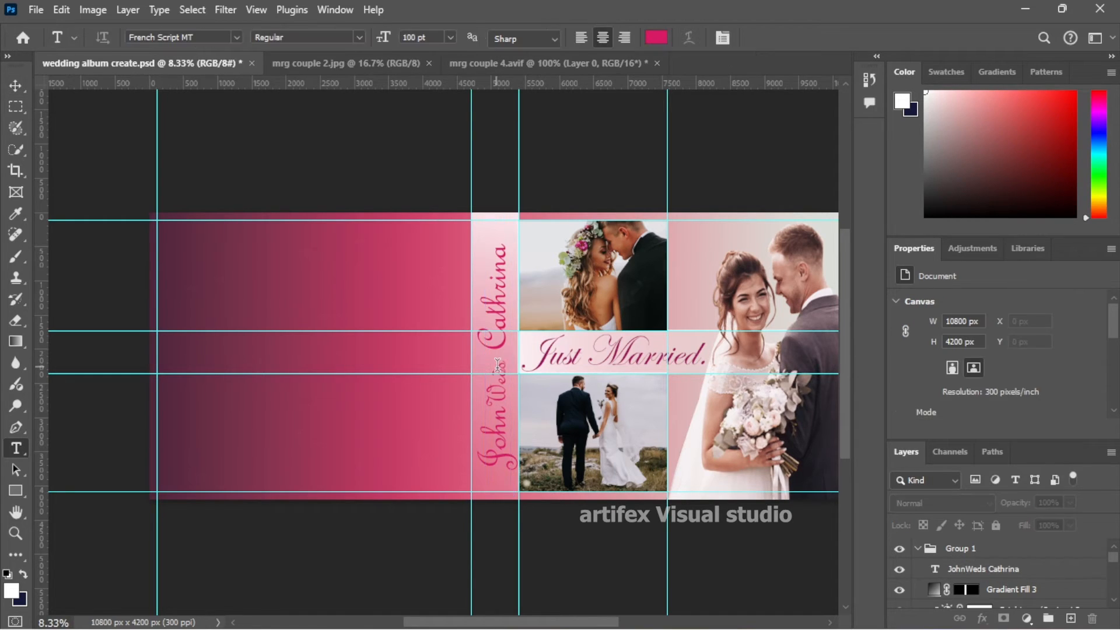
click(494, 362)
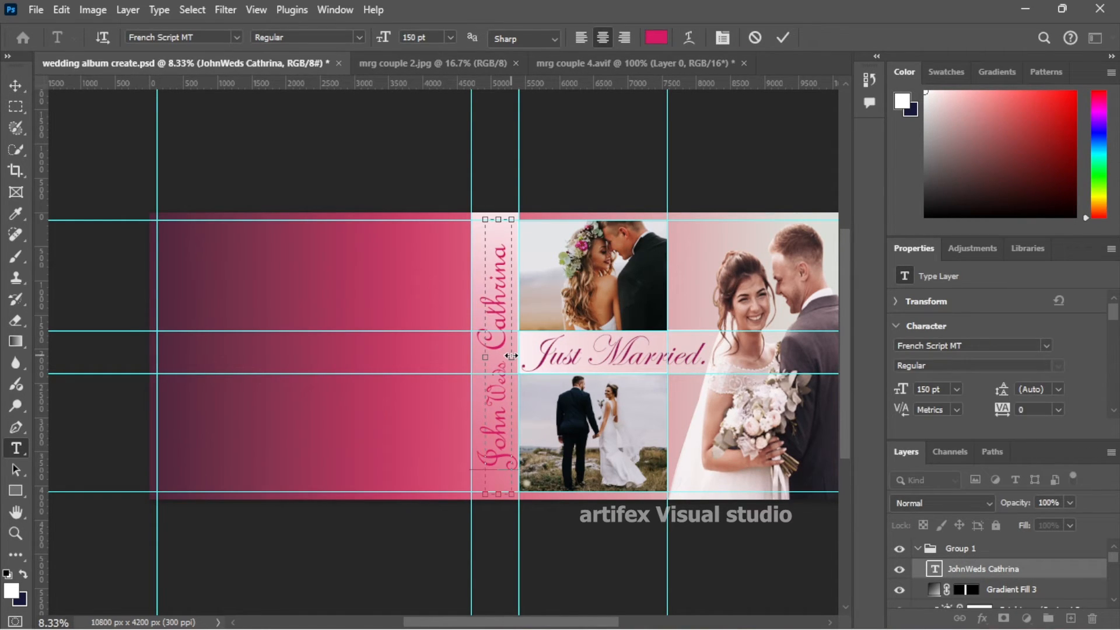
click(501, 356)
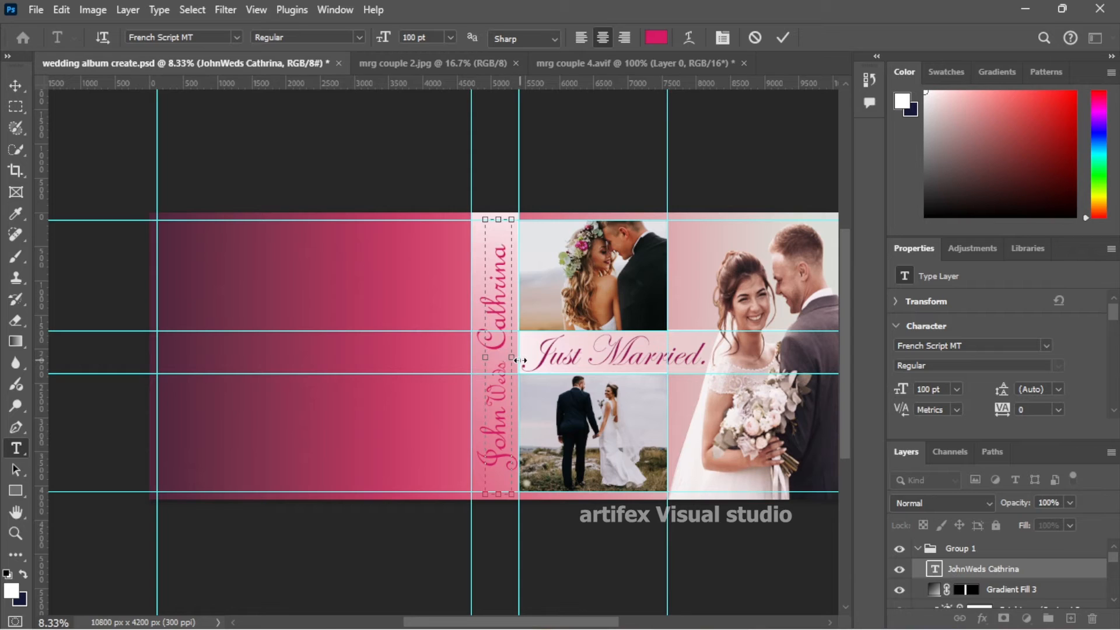
click(496, 403)
text(*()
key(BackSpace)
key(BackSpace)
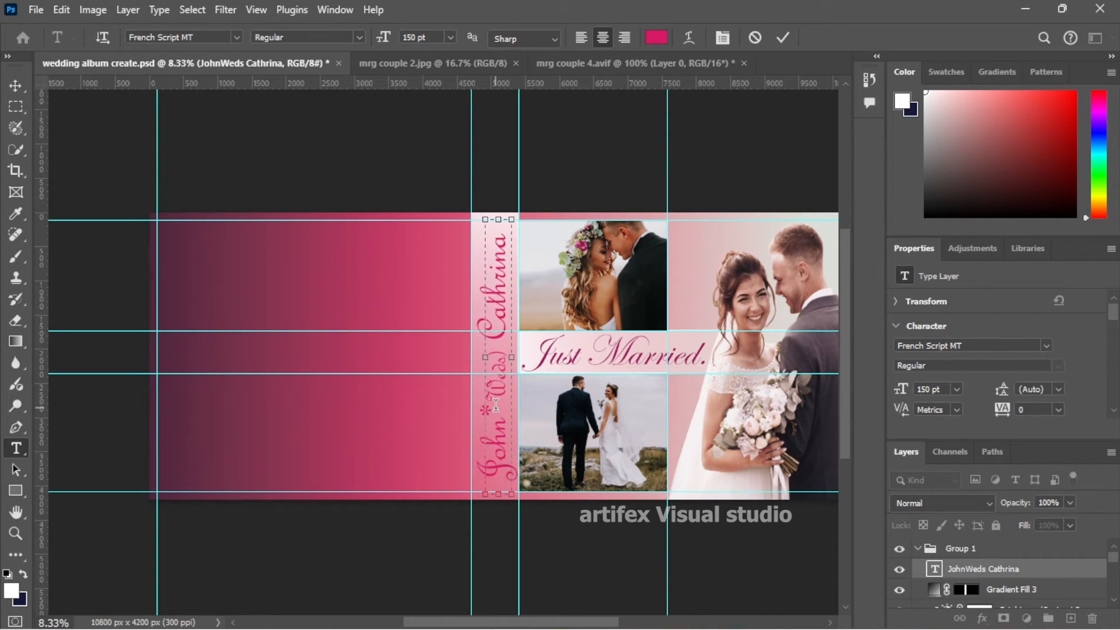
text(()
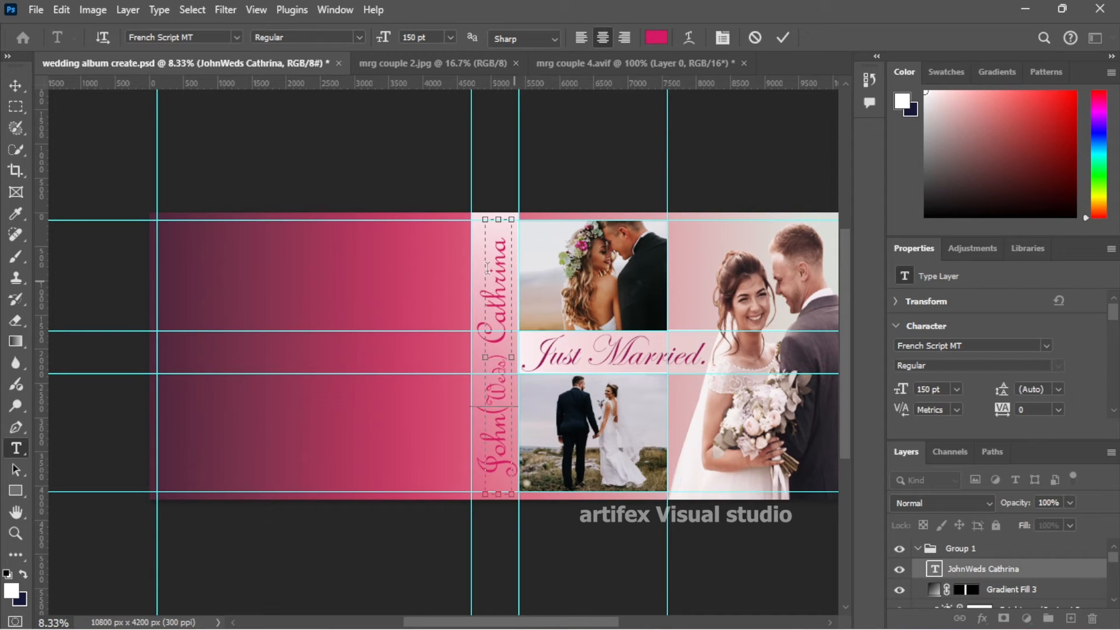
click(18, 87)
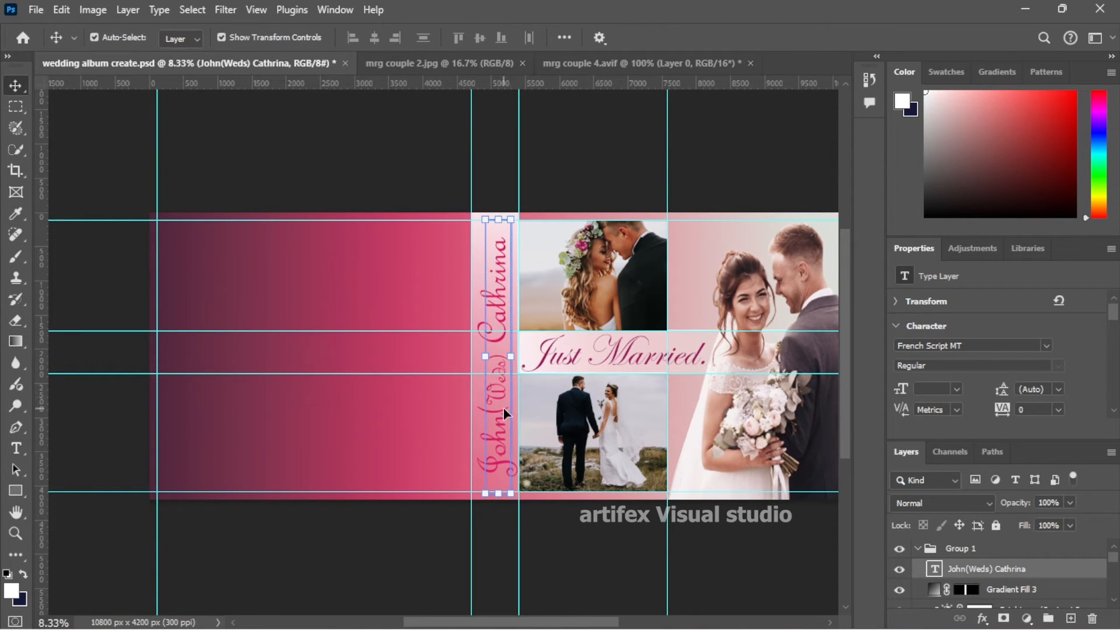
- Add a white 20 px outside Stroke layer style to the vertical names text
key(ctrl+h)
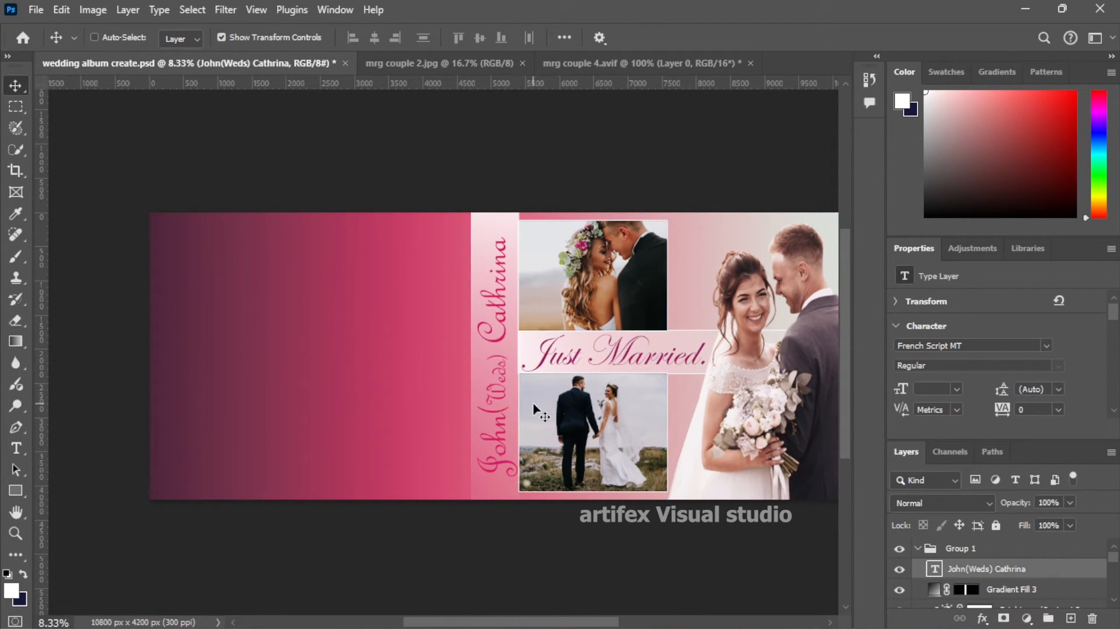
key(ctrl+h)
click(982, 618)
click(1013, 497)
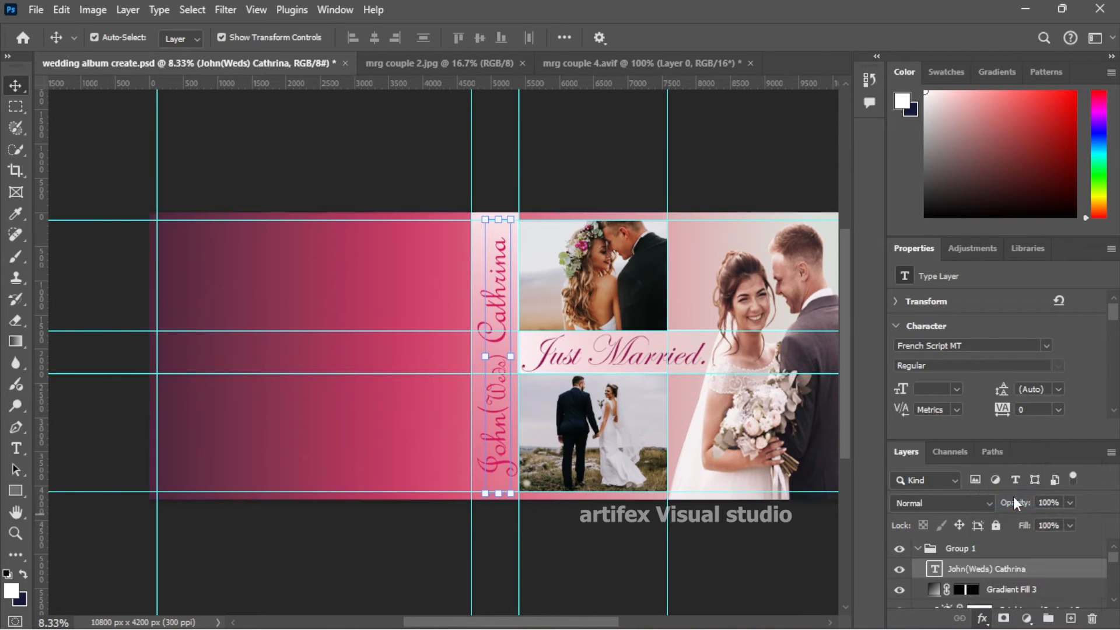
mouse_move(688, 204)
mouse_down()
mouse_move(880, 216)
mouse_move(860, 205)
mouse_up()
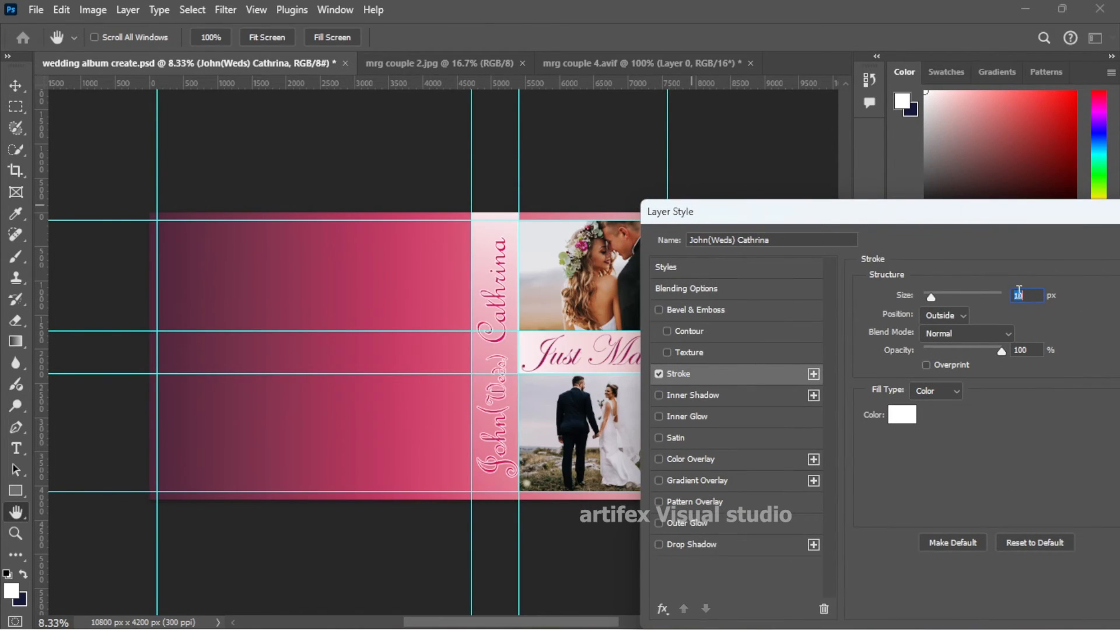
text(20)
drag(962, 216, 730, 186)
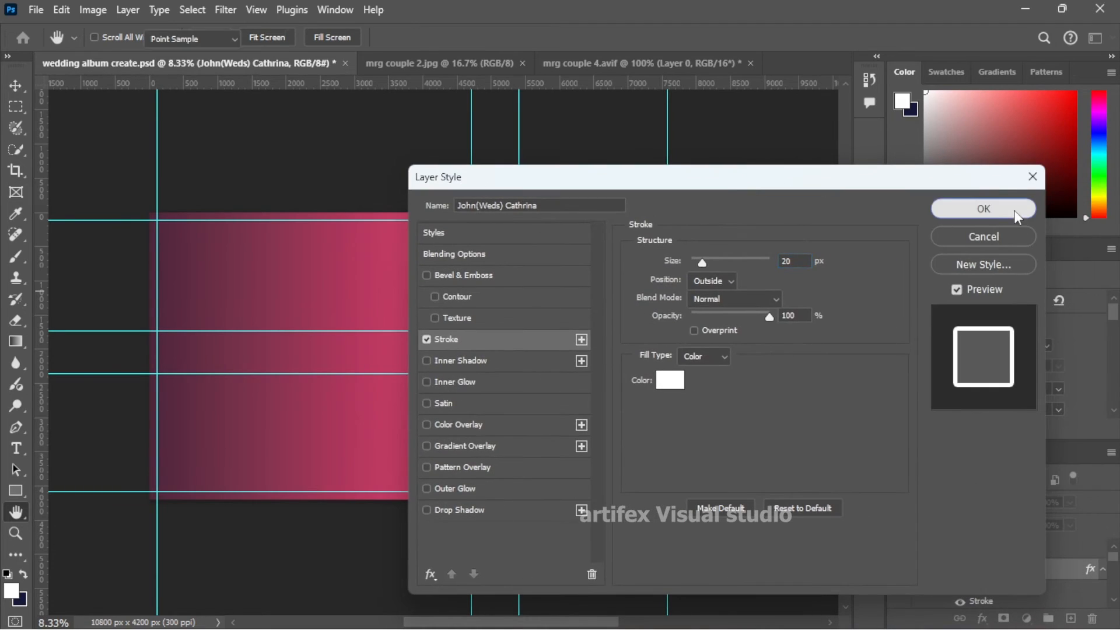
click(1013, 210)
- Preview the page with the guides hidden, save the document and bring the guides back
key(ctrl+h)
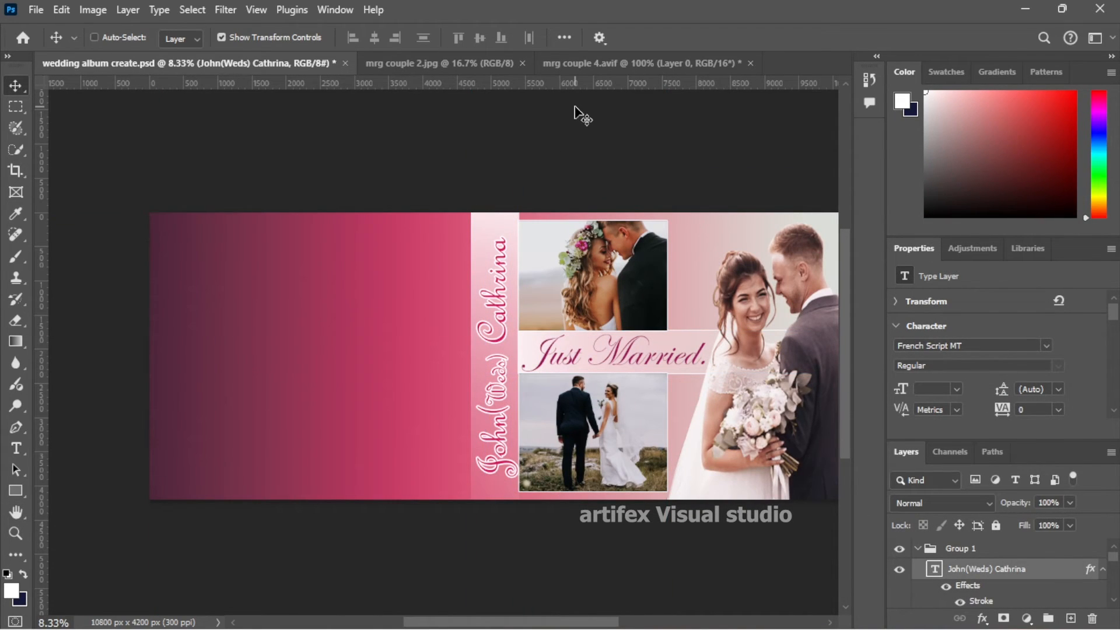
key(ctrl+s)
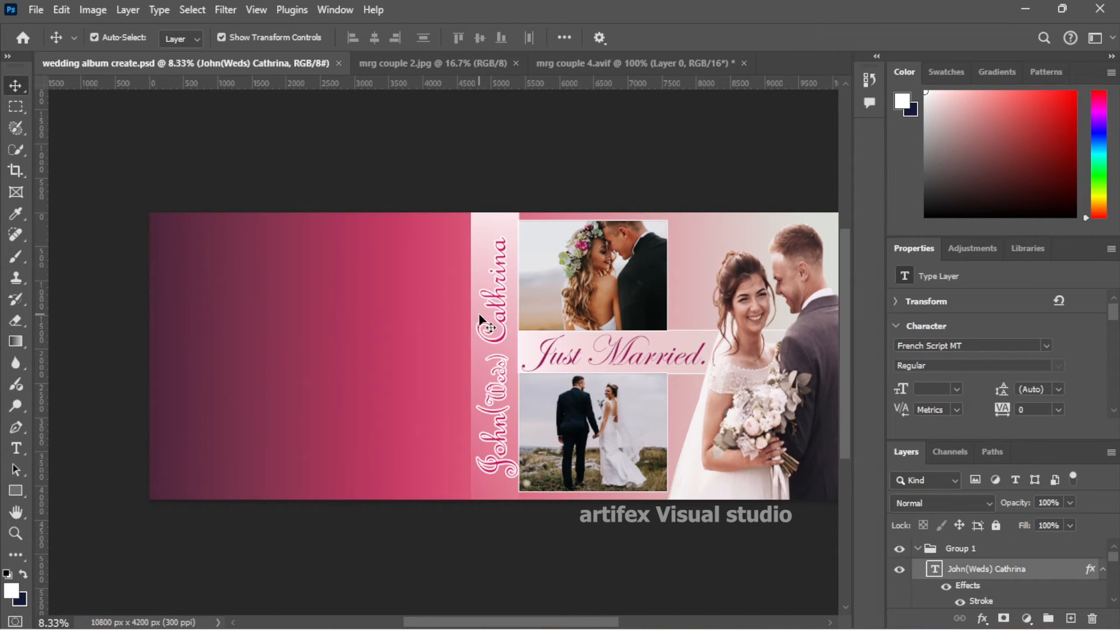
key(ctrl+h)
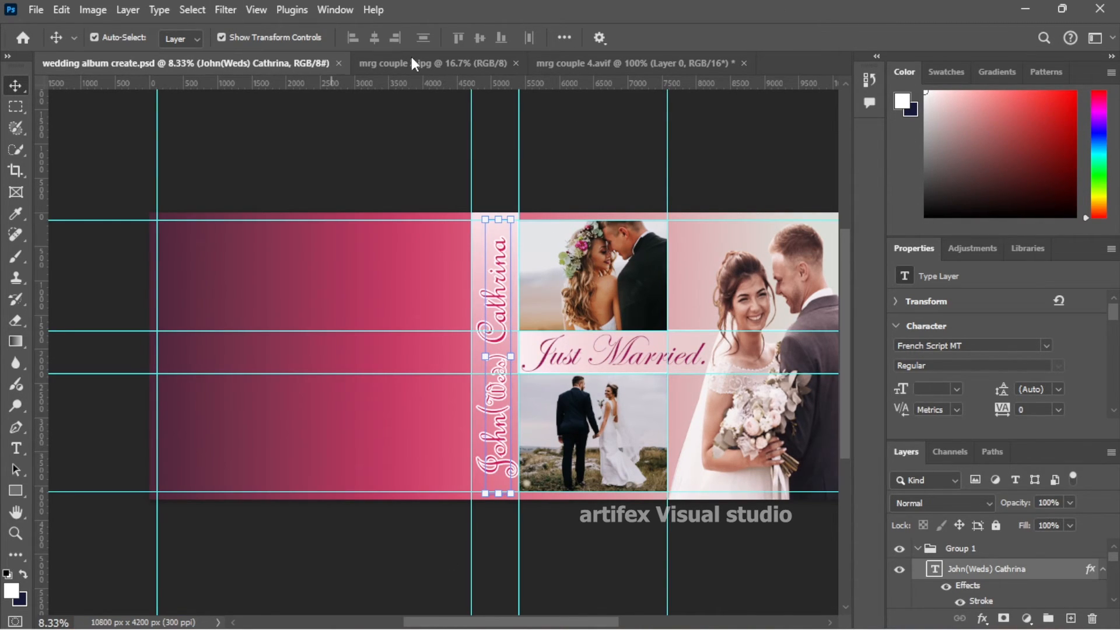
- Close the mrg couple 4.avif document without saving its changes
click(629, 63)
click(743, 63)
click(553, 248)
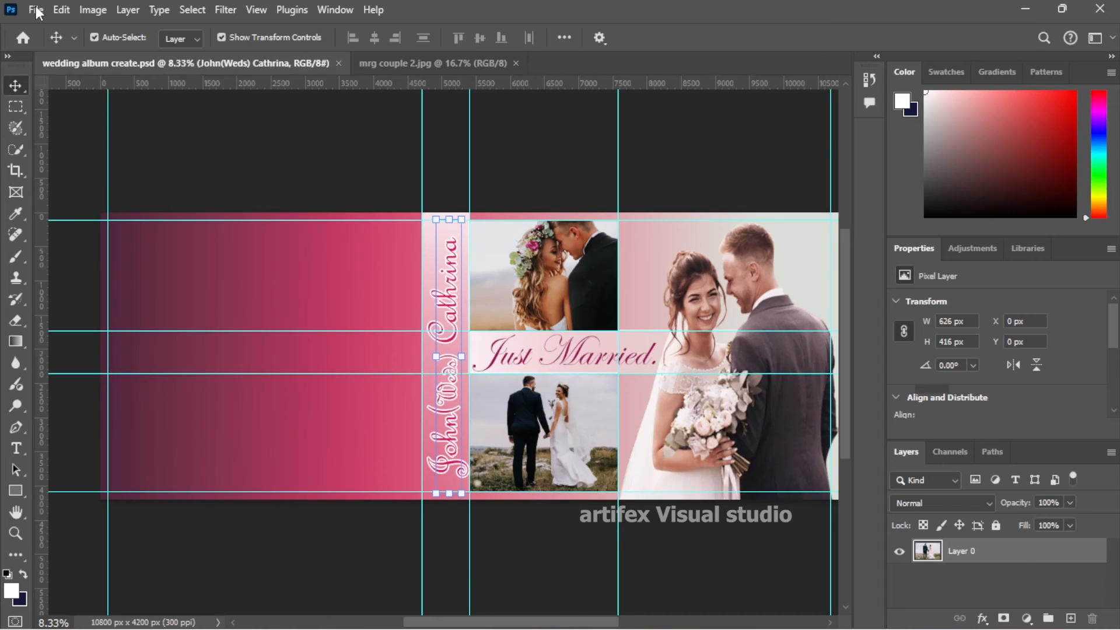
- Open the AVIF photo mrg couple 5 from the Downloads folder
click(35, 10)
click(47, 37)
click(280, 173)
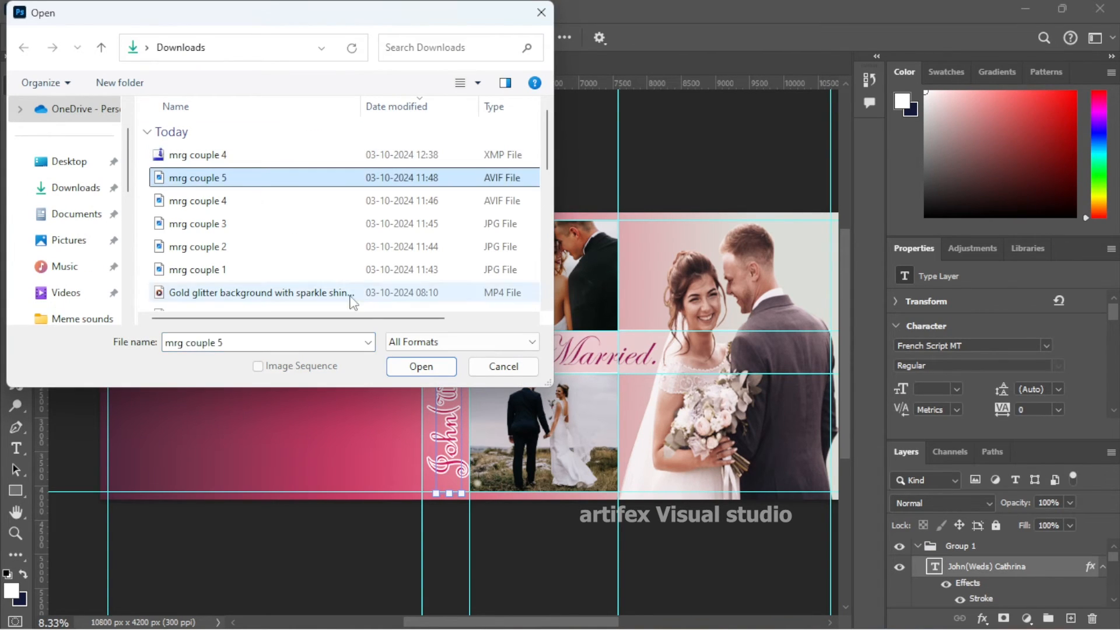
click(419, 369)
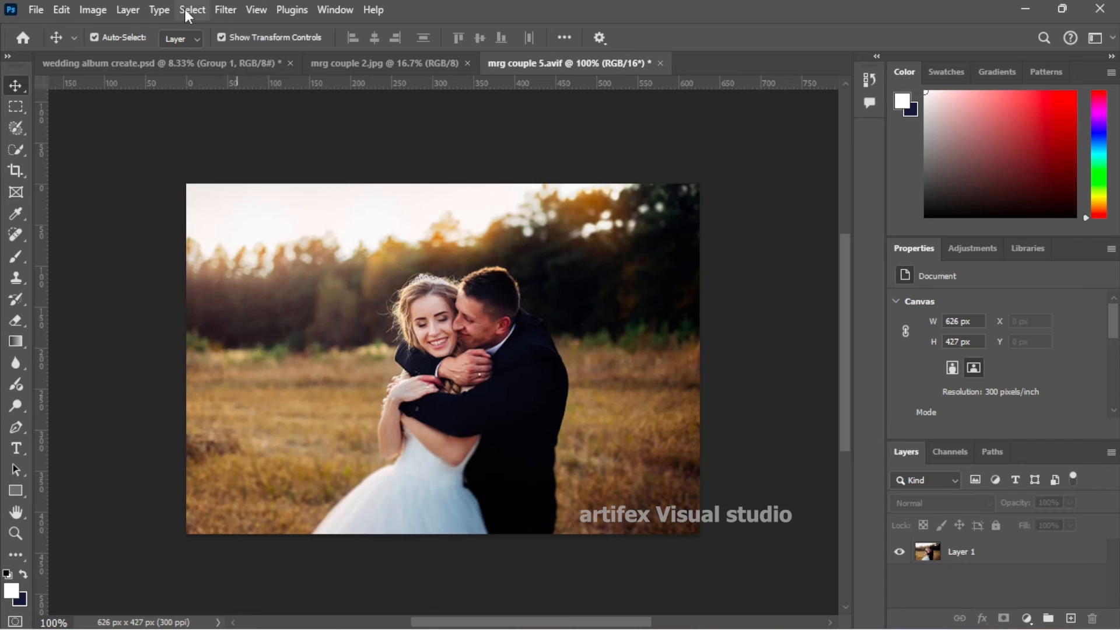
- Select the embracing couple on Layer 1 with subject selection and hide the field background with a layer mask
click(186, 9)
click(239, 278)
click(191, 10)
key(Escape)
click(963, 551)
click(193, 9)
click(207, 203)
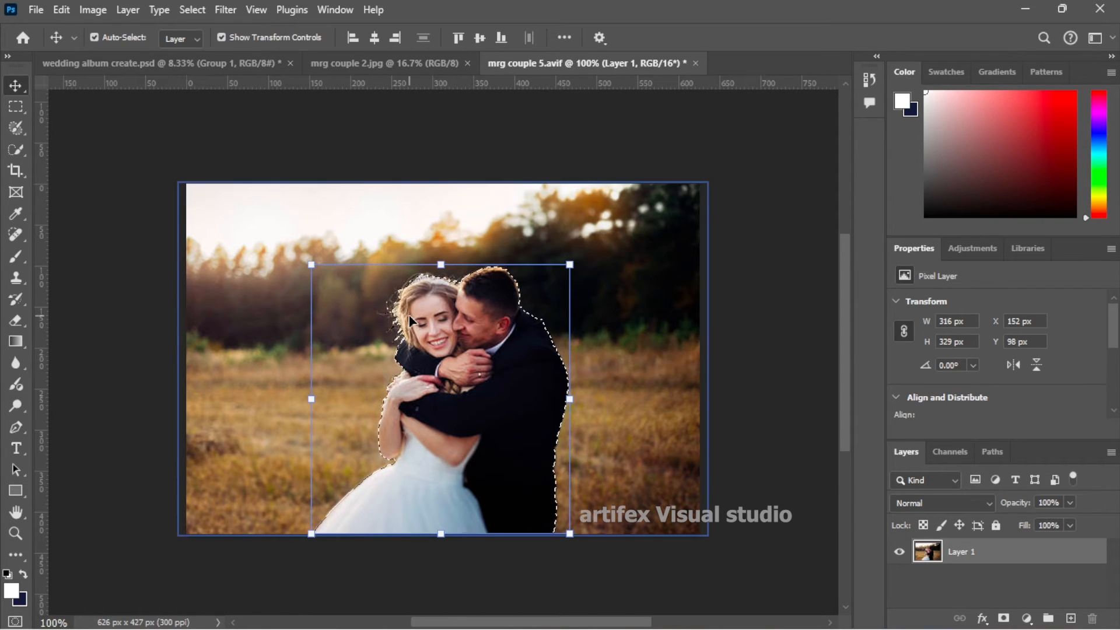
click(1001, 619)
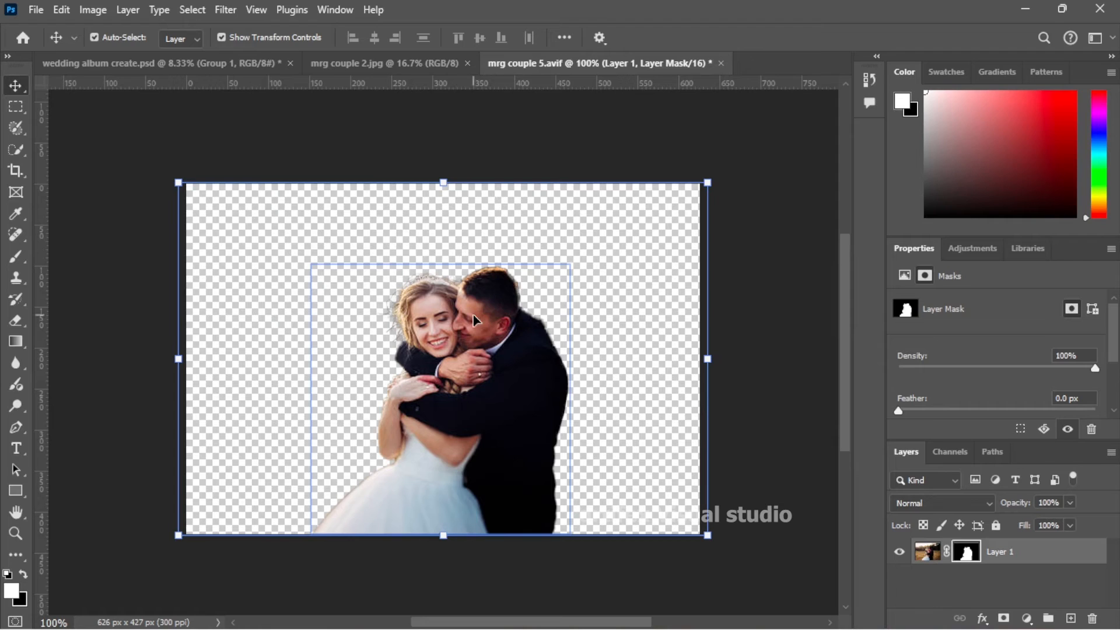
- Erase the leftover fringe along the outer edge of the bride's dress on the layer image with a size 10 Eraser
key(z)
click(473, 320)
key(e)
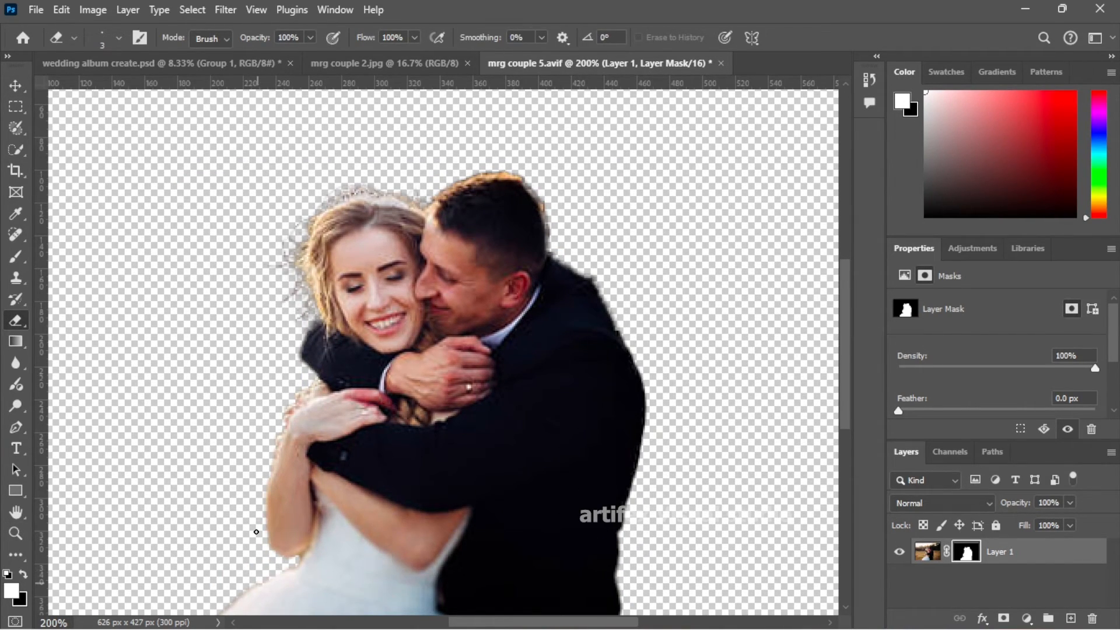
scroll(256, 532, down, 2)
key(ctrl+2)
key(])
key(])
key(])
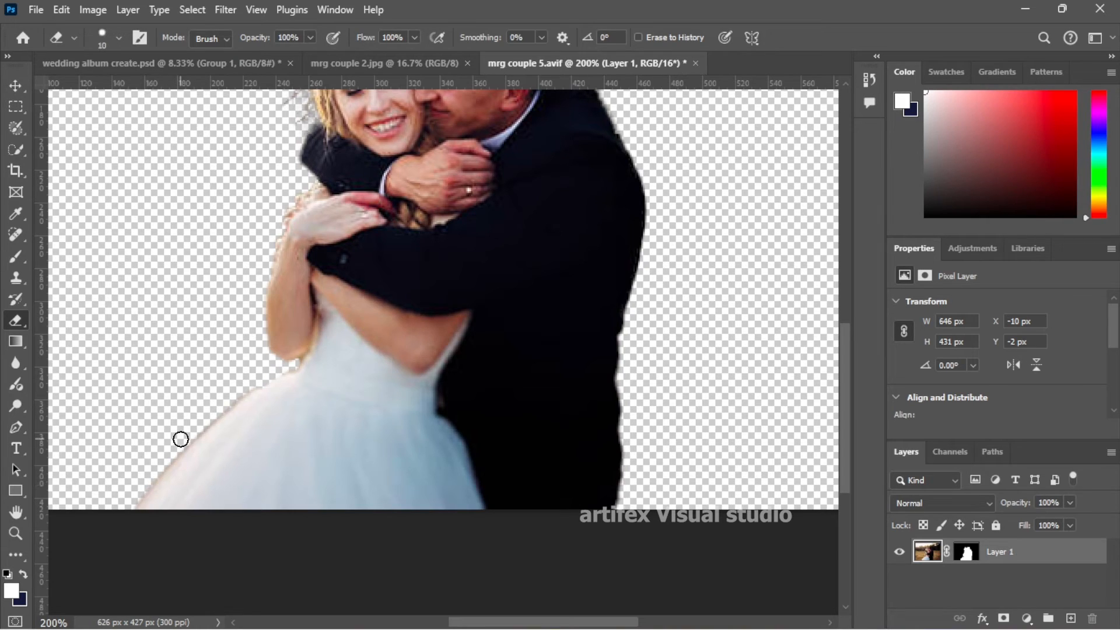
drag(183, 443, 140, 504)
drag(205, 427, 278, 369)
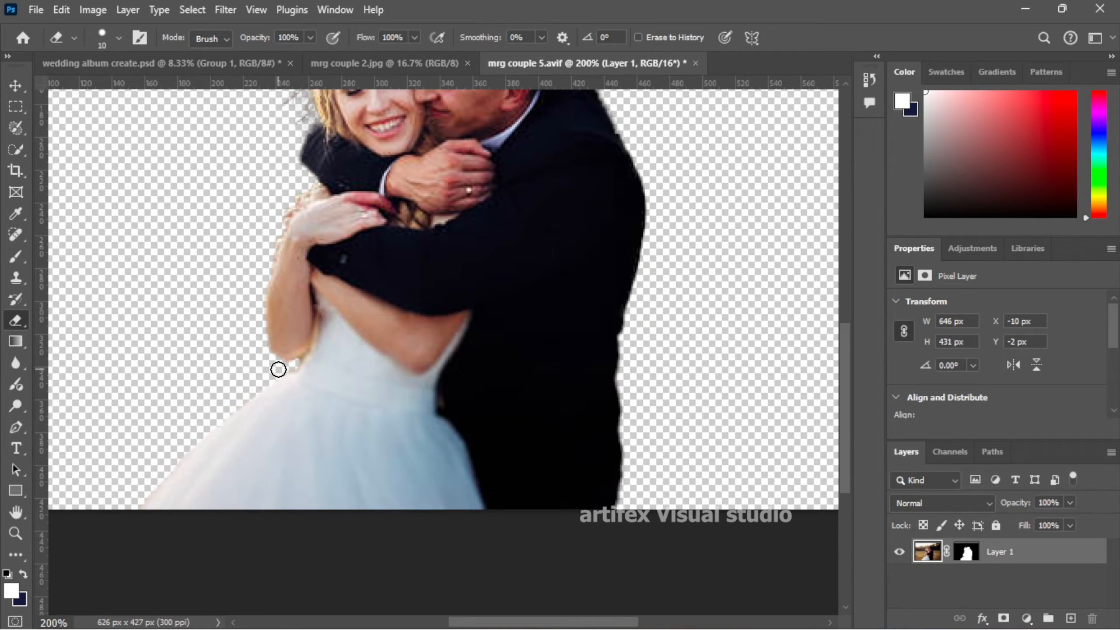
- Reduce the Eraser to size 5 and clean the stray edges around the bride's hair and the groom's head
key([)
key([)
key([)
key([)
key([)
scroll(260, 300, up, 3)
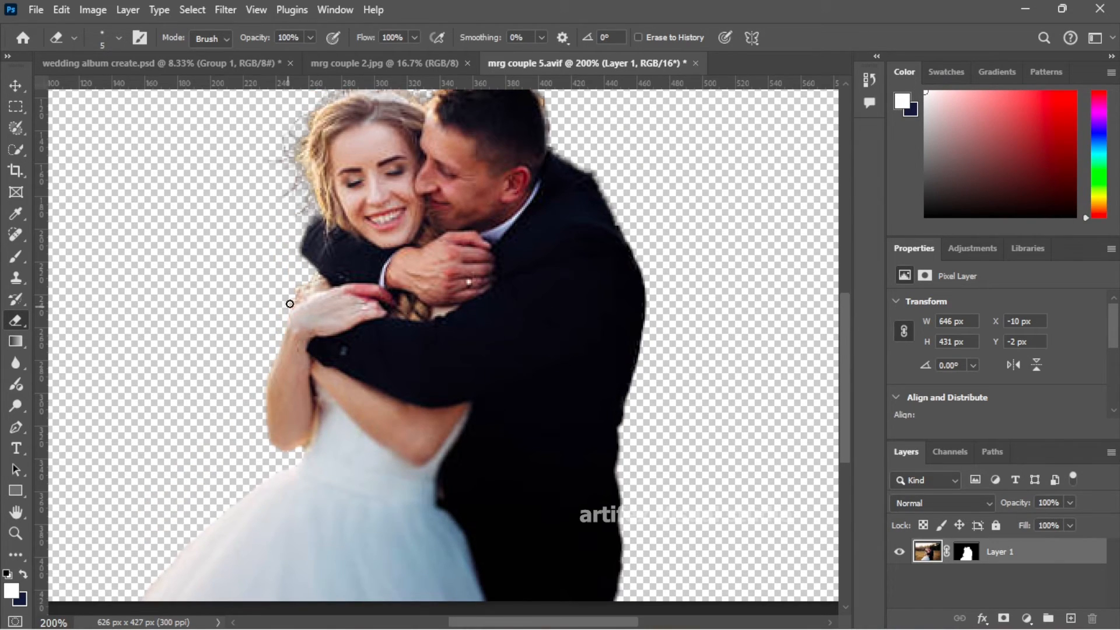
scroll(290, 304, up, 3)
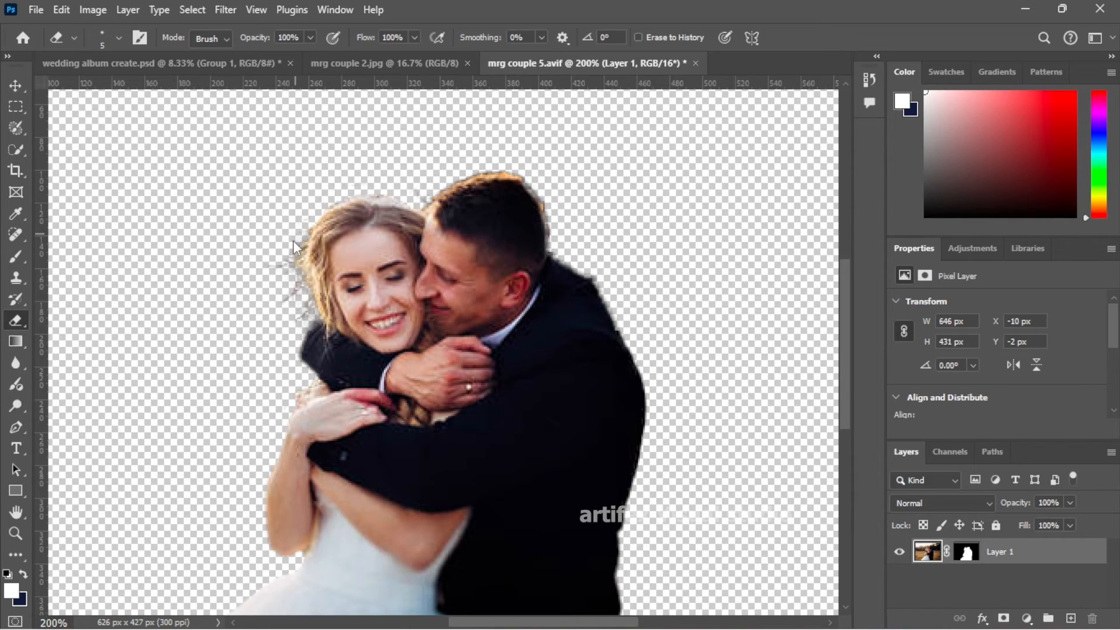
mouse_move(293, 240)
mouse_down()
mouse_move(289, 310)
mouse_move(298, 264)
mouse_up()
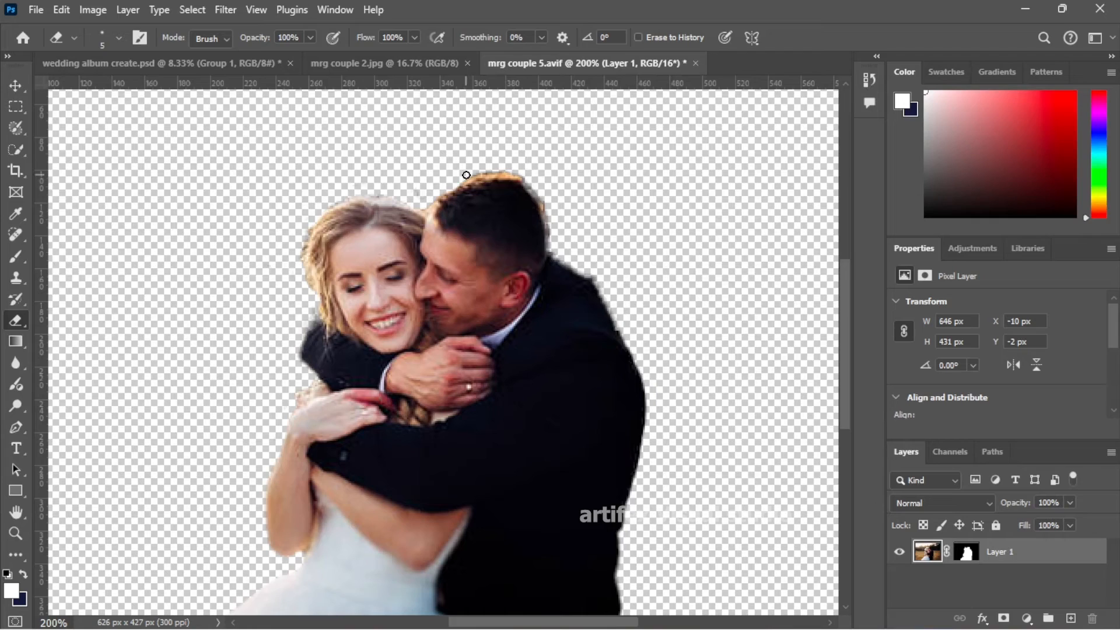
mouse_move(466, 175)
mouse_down()
mouse_move(526, 180)
mouse_move(546, 210)
mouse_up()
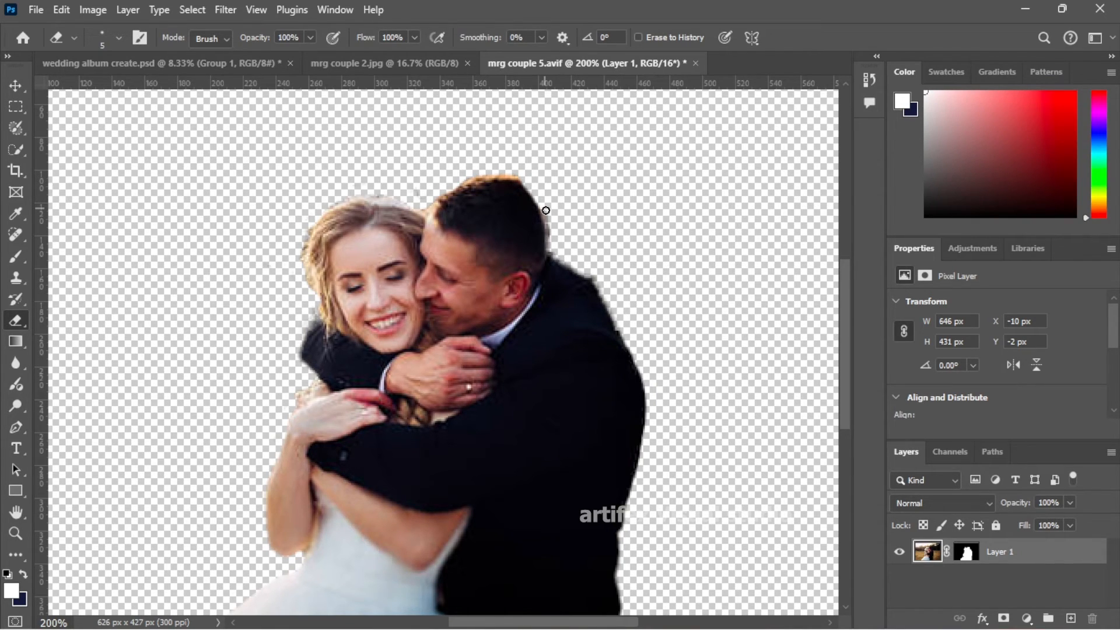
- Move the cut-out couple with its mask into wedding album create.psd, onto the empty left half of the page
scroll(546, 210, down, 5)
key(z)
right_click(421, 319)
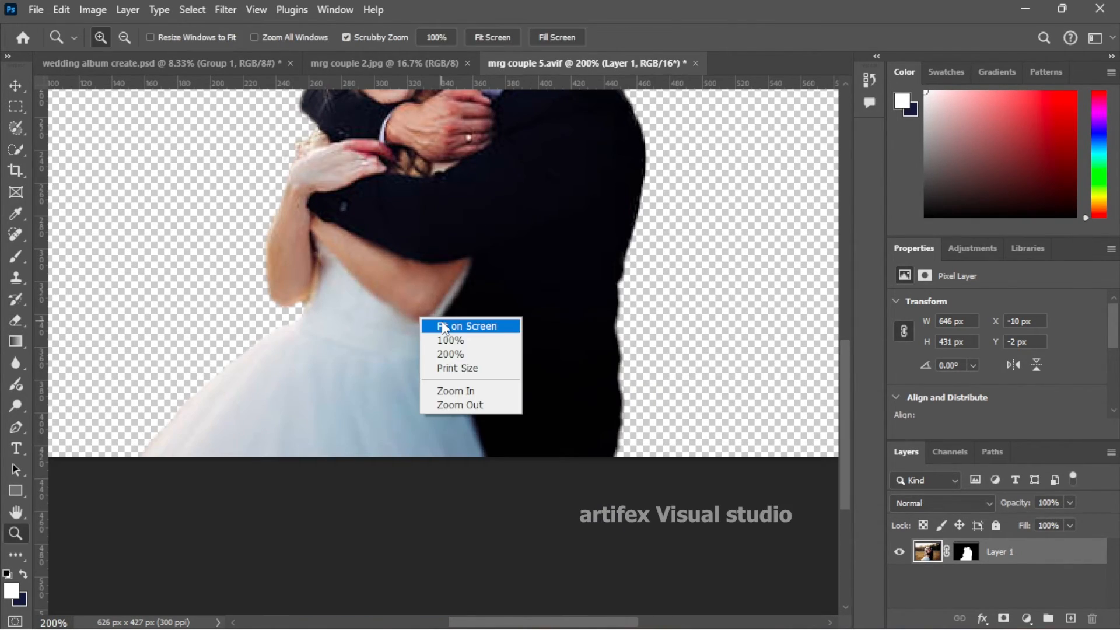
click(466, 326)
key(v)
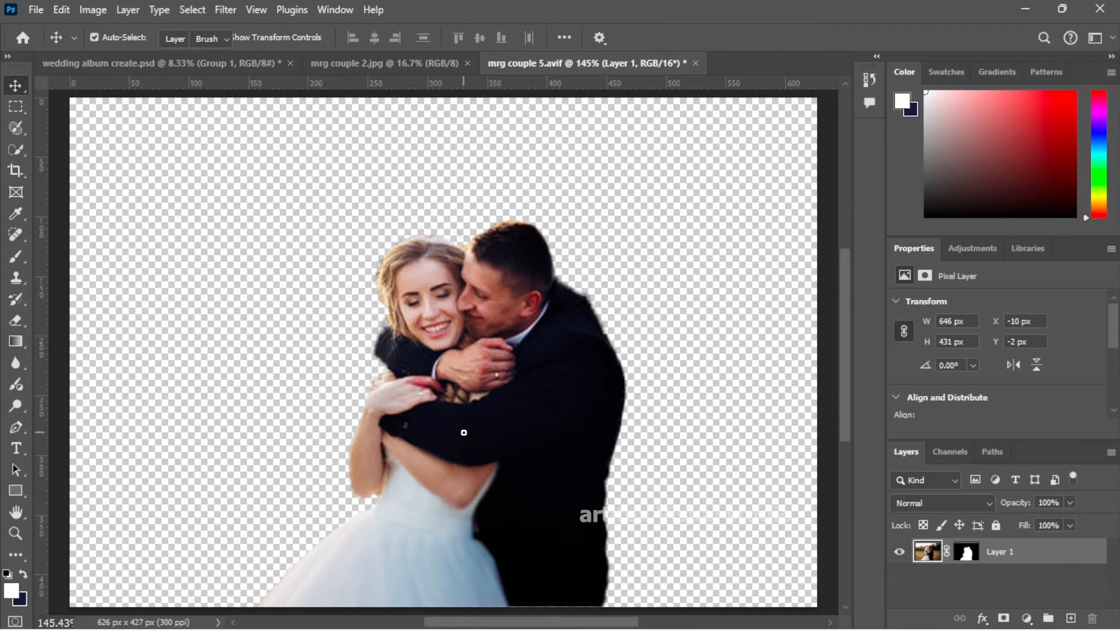
drag(464, 432, 251, 372)
click(544, 260)
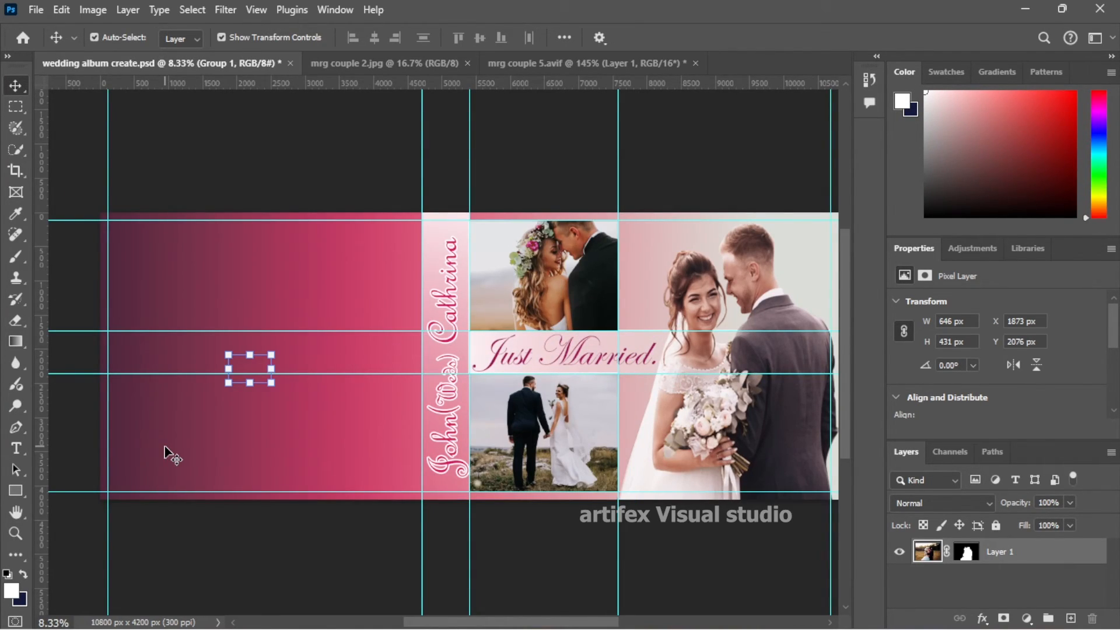
- Enlarge the cut-out couple's layer to about 8881 x 5294 px, position it over the left half and apply the transform
drag(271, 382, 453, 504)
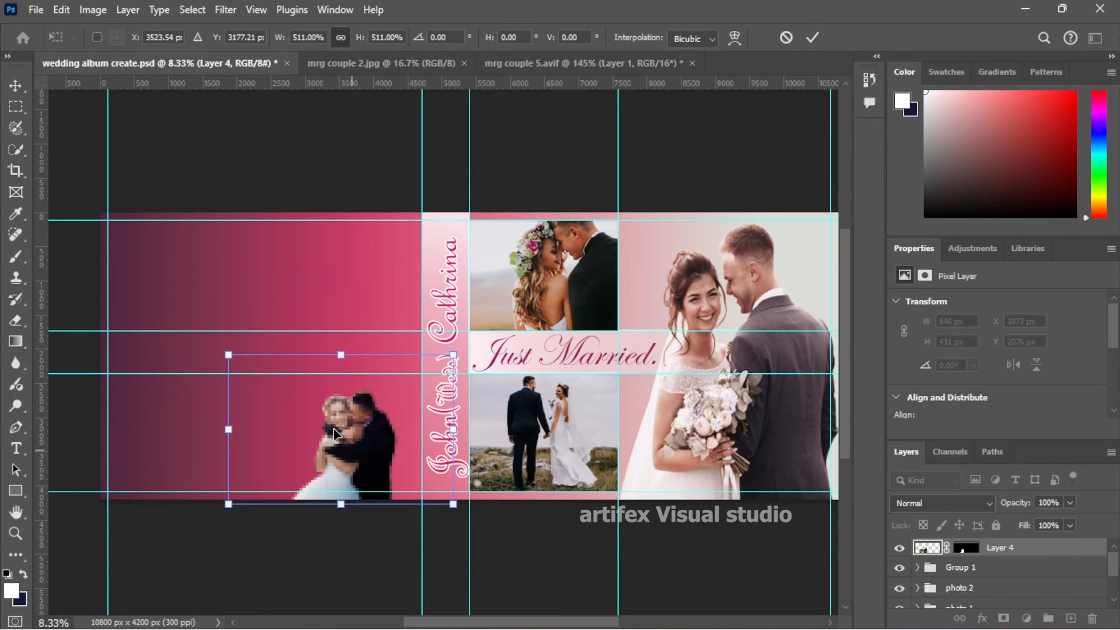
drag(335, 432, 162, 273)
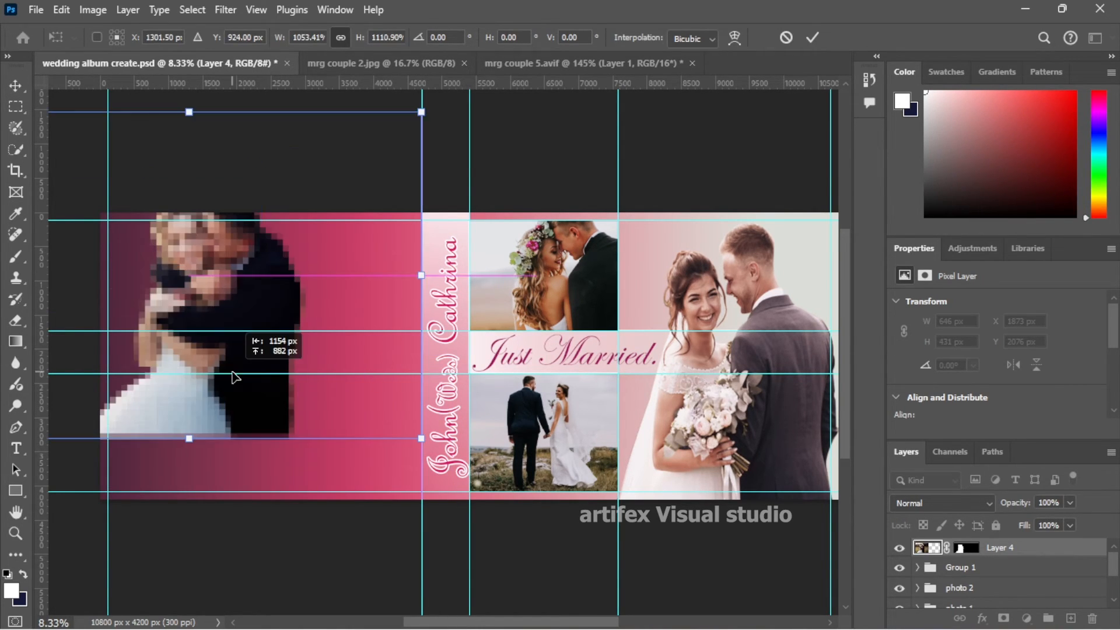
drag(233, 370, 231, 386)
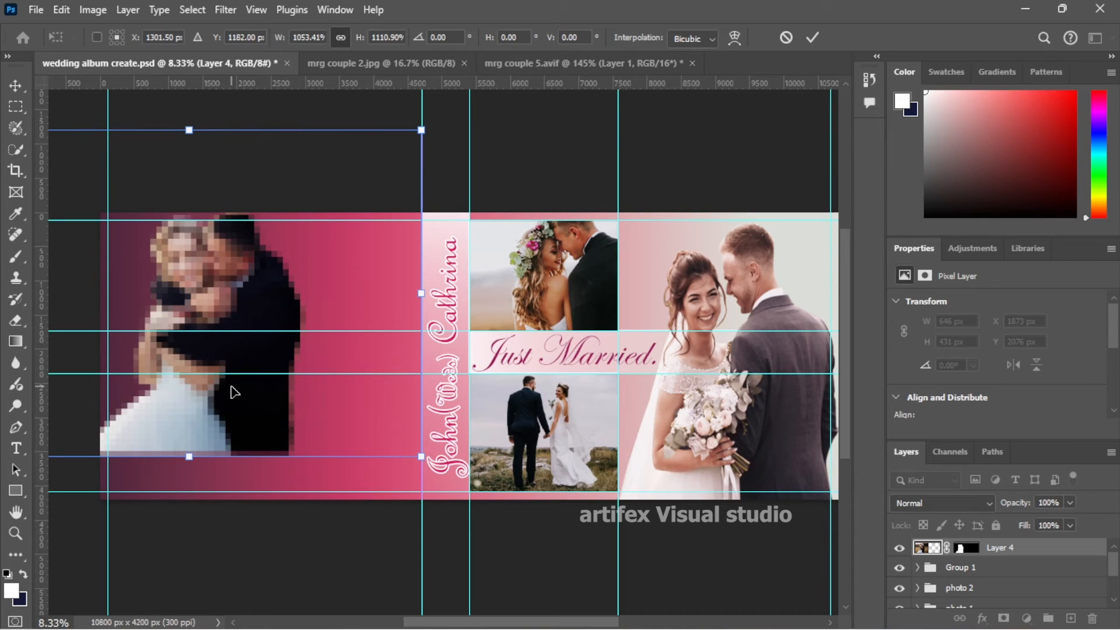
key(Return)
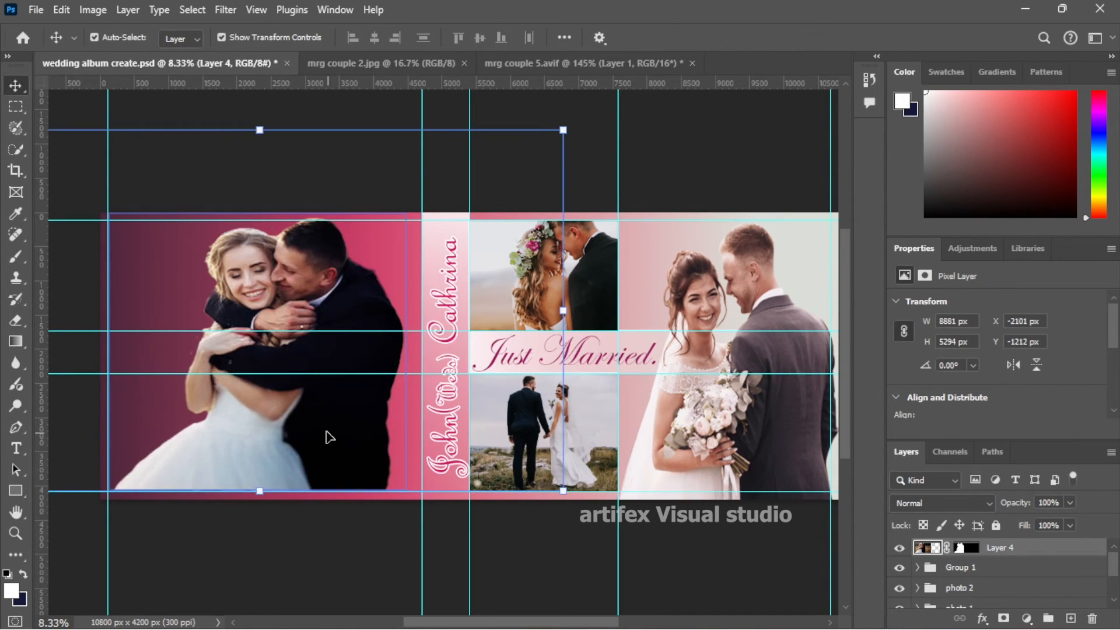
- Rescale the couple's layer to 88.28% width and 109.75% height, reaching the page's bottom edge, reposition it and apply
drag(260, 491, 251, 526)
drag(574, 331, 443, 330)
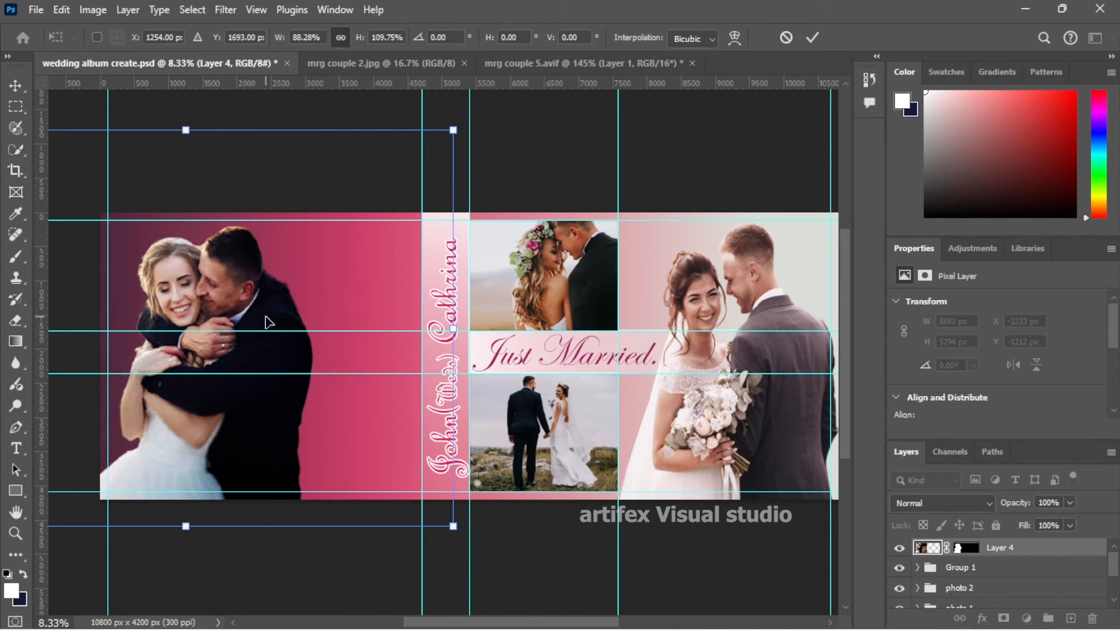
drag(265, 322, 332, 309)
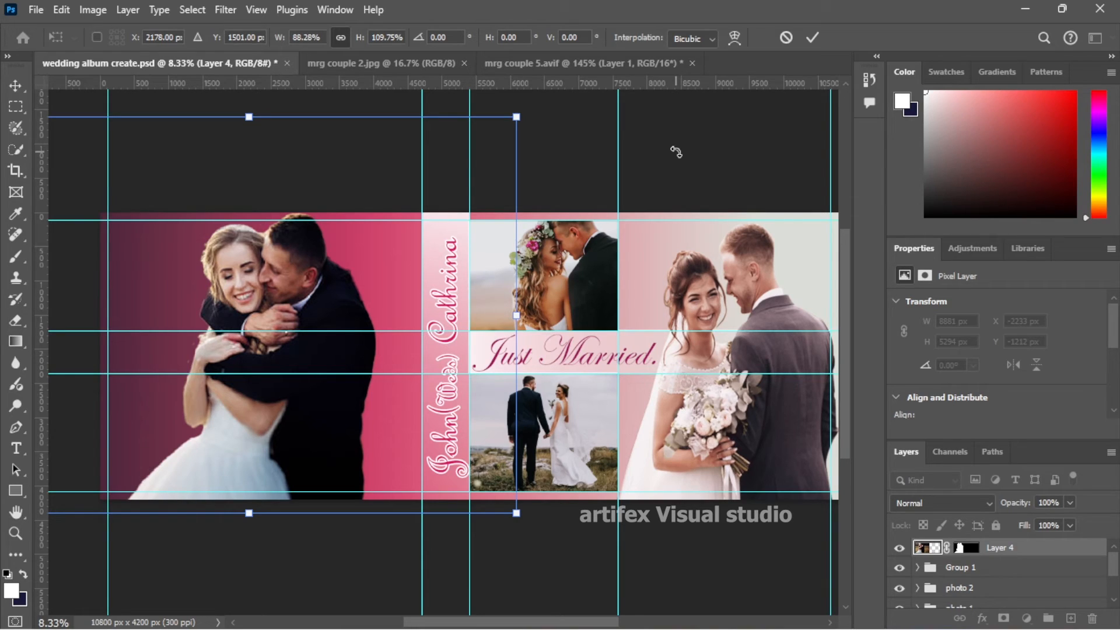
key(Return)
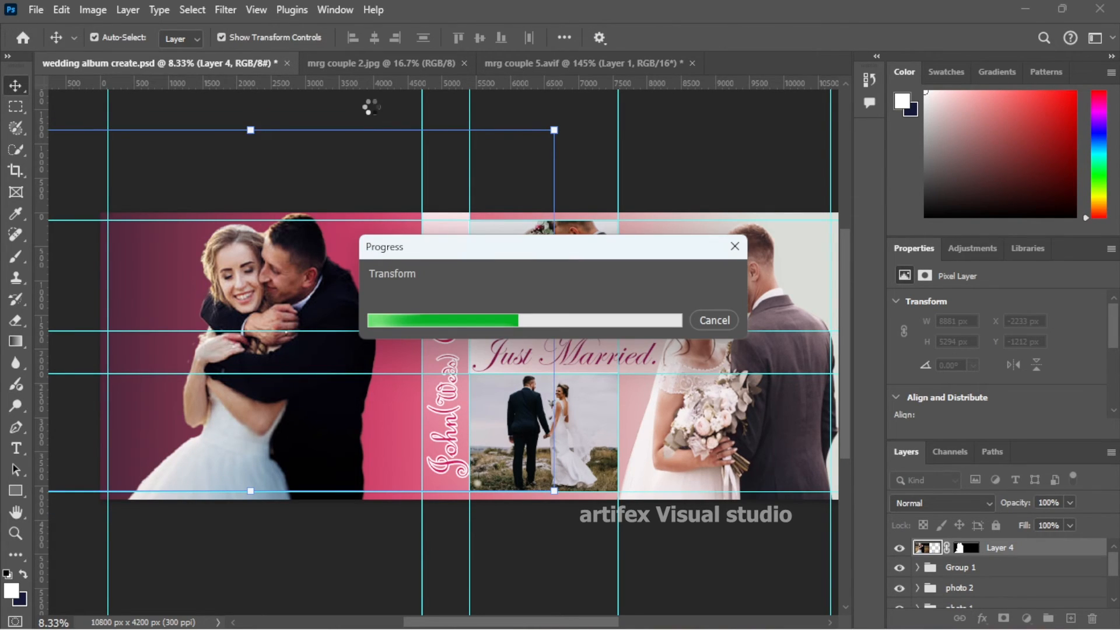
click(594, 150)
- Add a Levels adjustment clipped to the left cut-out couple's layer and lower its white output level
click(965, 553)
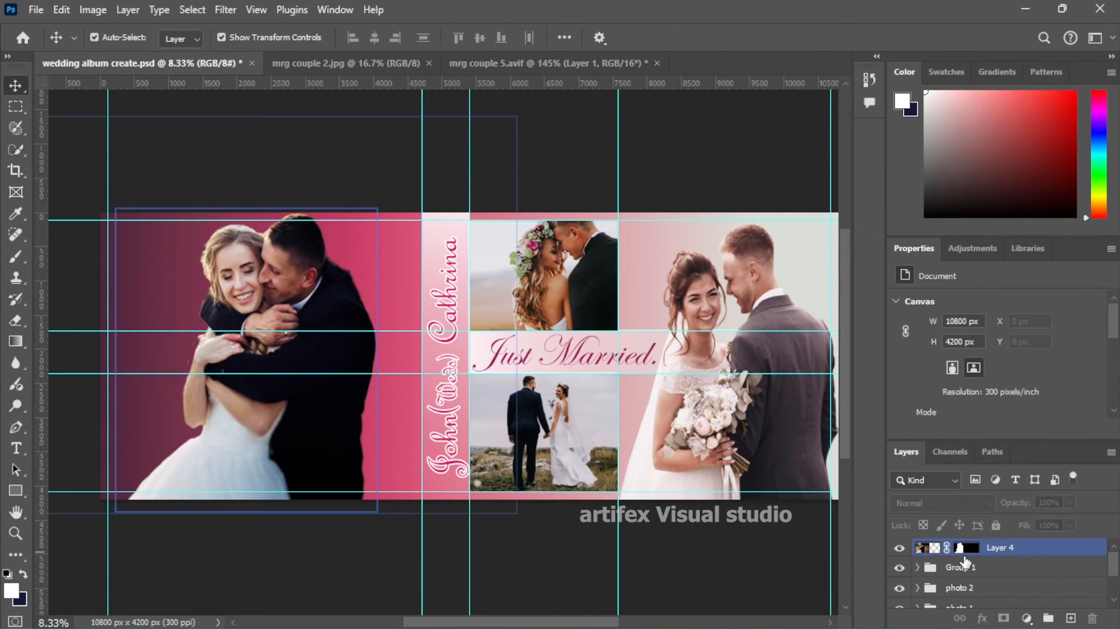
click(1027, 618)
click(1007, 392)
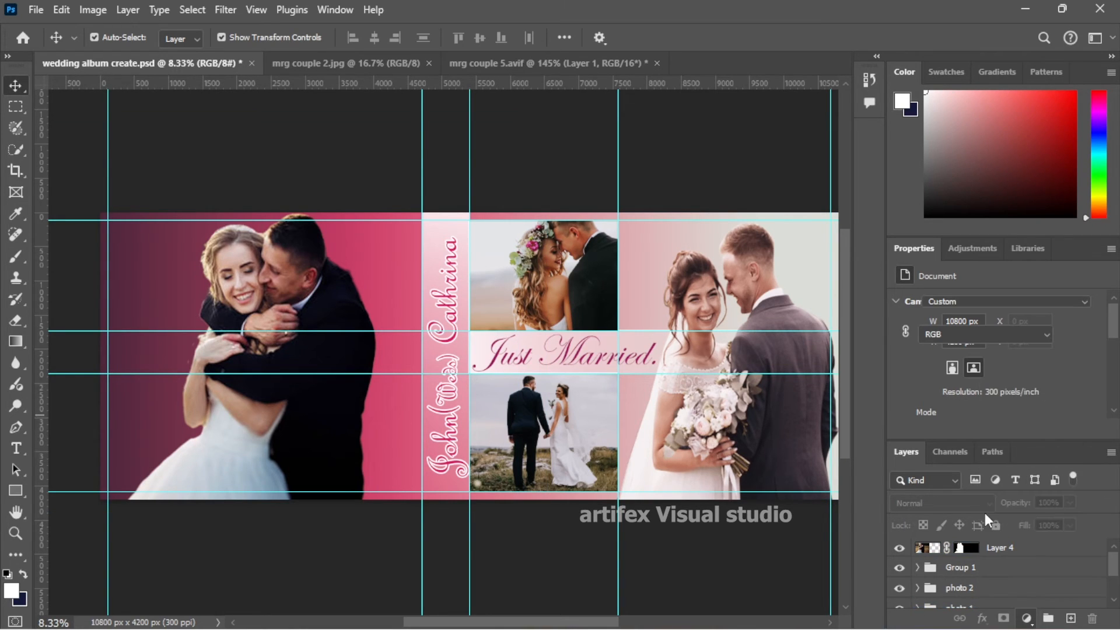
alt+click(945, 558)
scroll(1009, 361, down, 3)
drag(1098, 367, 1073, 368)
click(1027, 618)
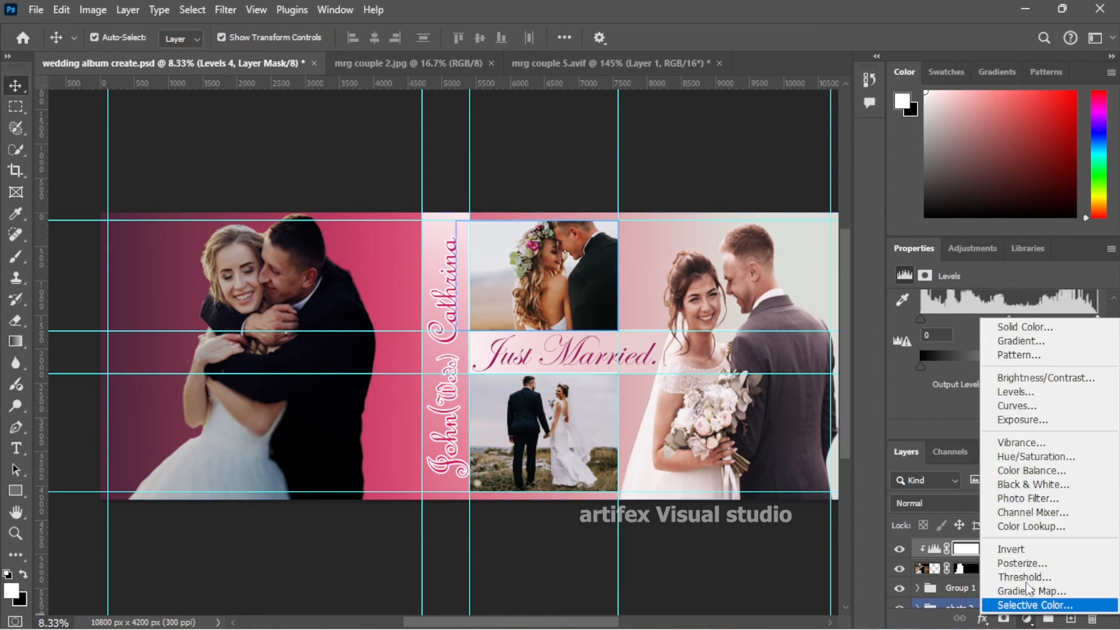
click(1009, 392)
- Add a Brightness/Contrast adjustment clipped to the couple's layer with brightness 48 and contrast -7
click(1026, 619)
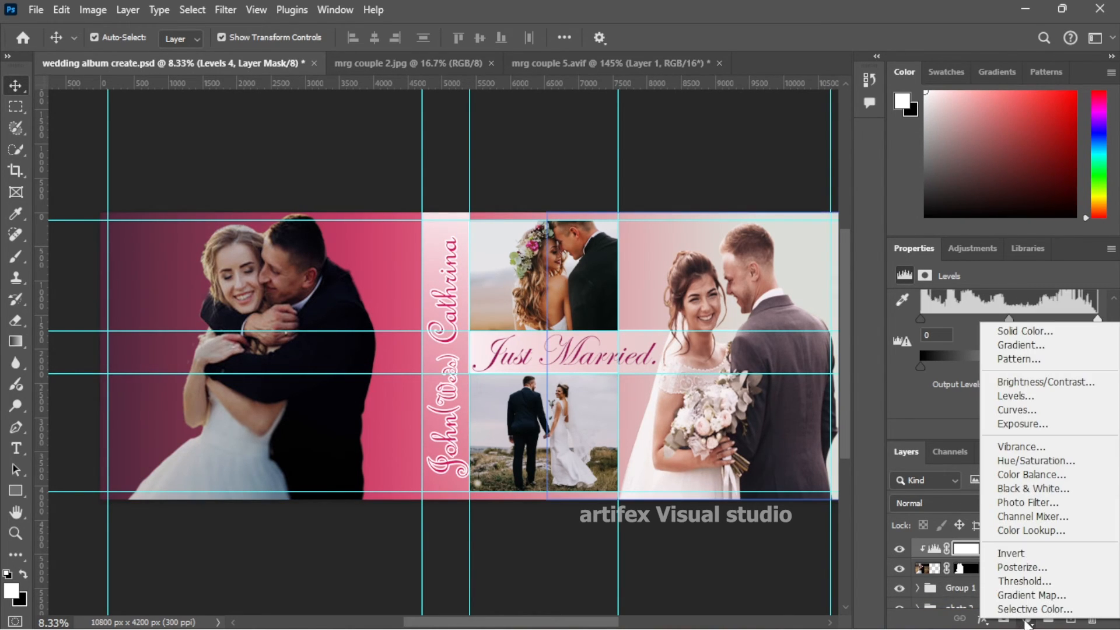
click(1018, 382)
drag(996, 344, 1030, 353)
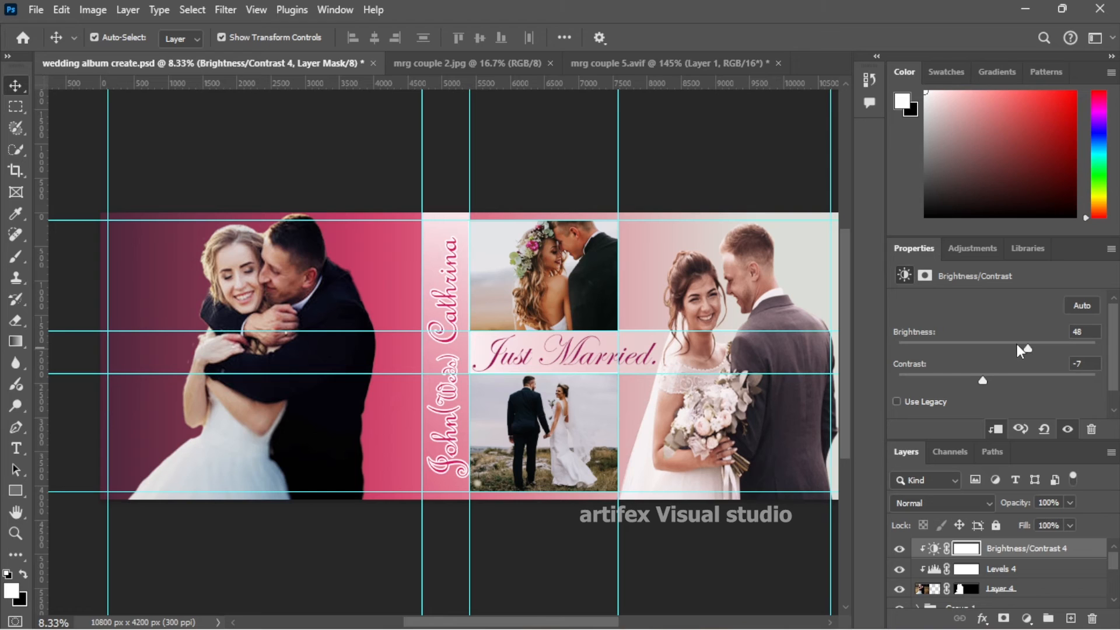
- Add a Curves adjustment clipped to the couple's layer and reshape its curve in the shadows and highlights
click(1027, 618)
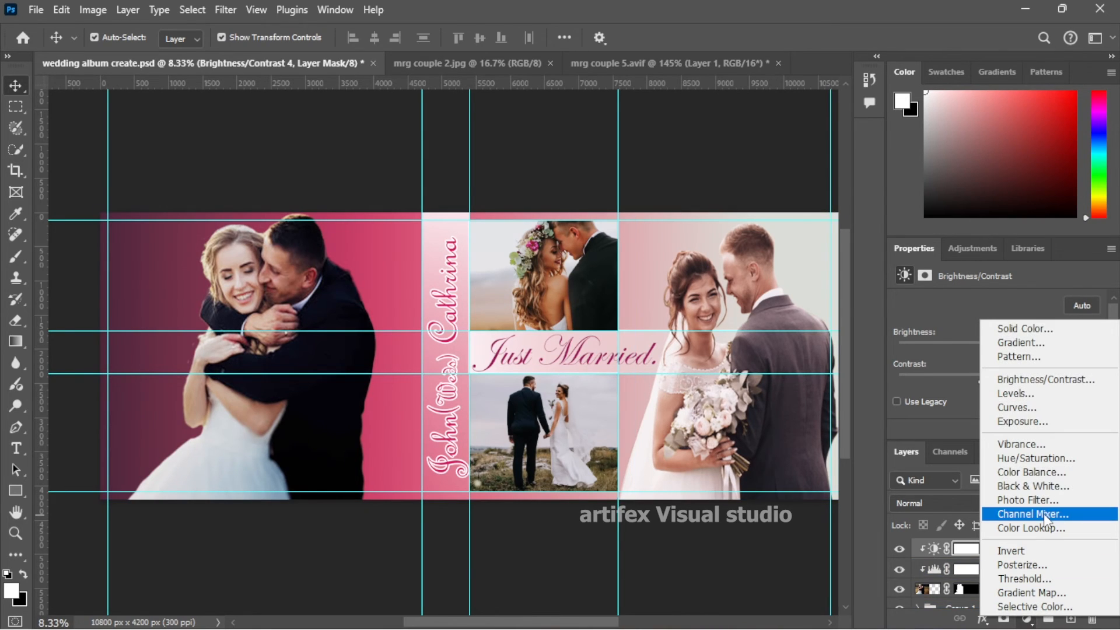
click(1028, 409)
scroll(1026, 405, down, 3)
drag(957, 387, 965, 388)
scroll(1085, 368, up, 2)
drag(1062, 355, 1059, 351)
click(765, 152)
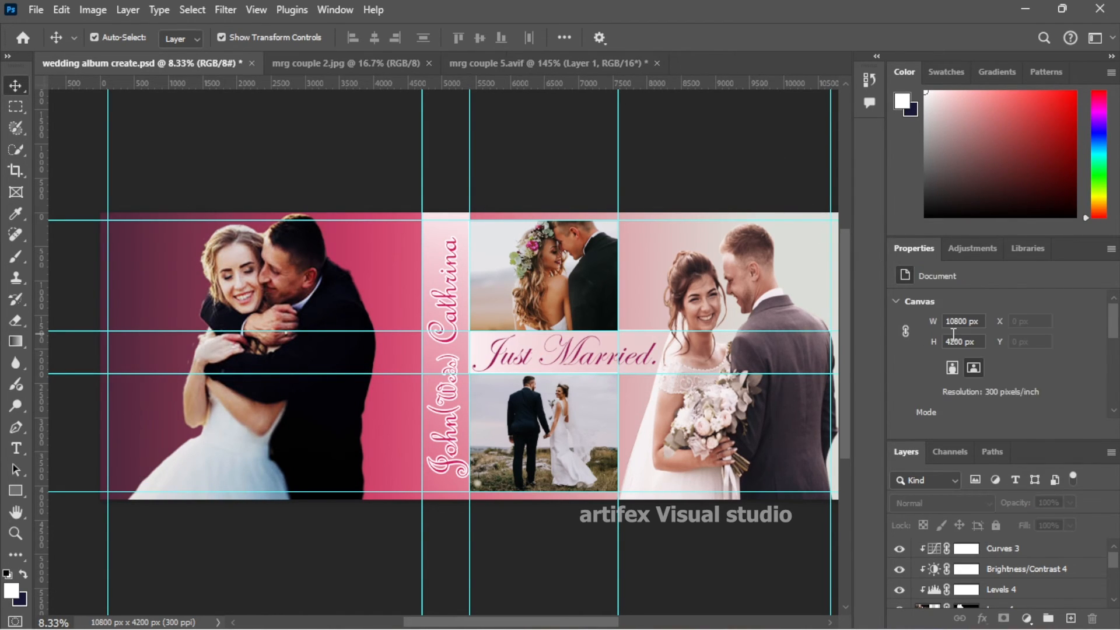
- Group Layer 4 with its Levels, Brightness/Contrast and Curves adjustments and name the group "picture 4"
scroll(986, 560, down, 1)
click(1001, 588)
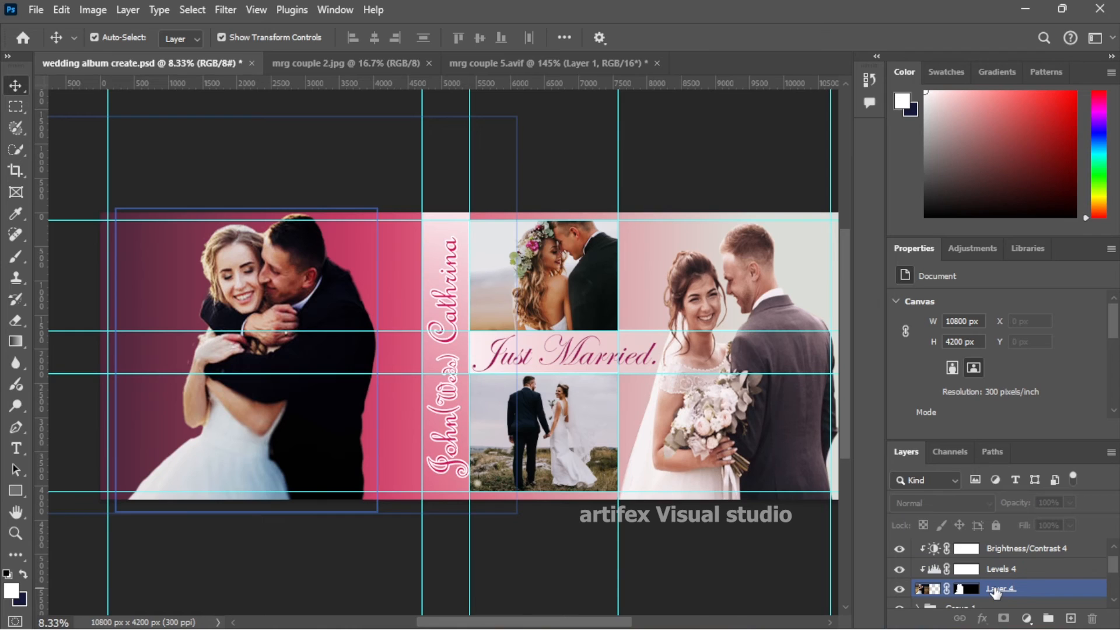
scroll(1009, 554, up, 1)
shift+click(1010, 550)
click(1048, 618)
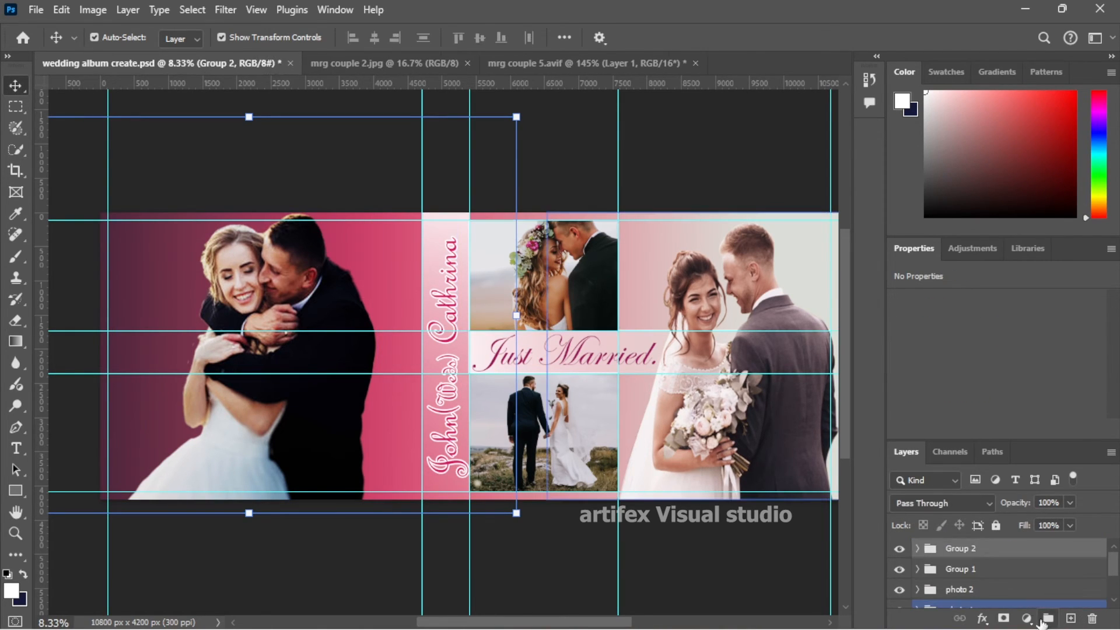
text(picture 4)
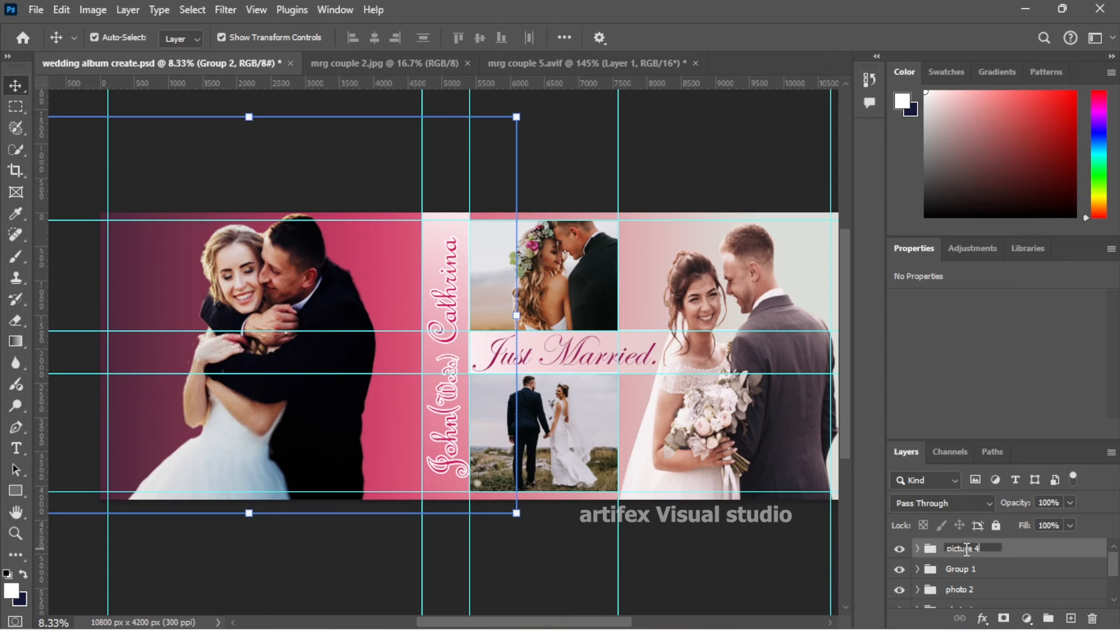
key(Return)
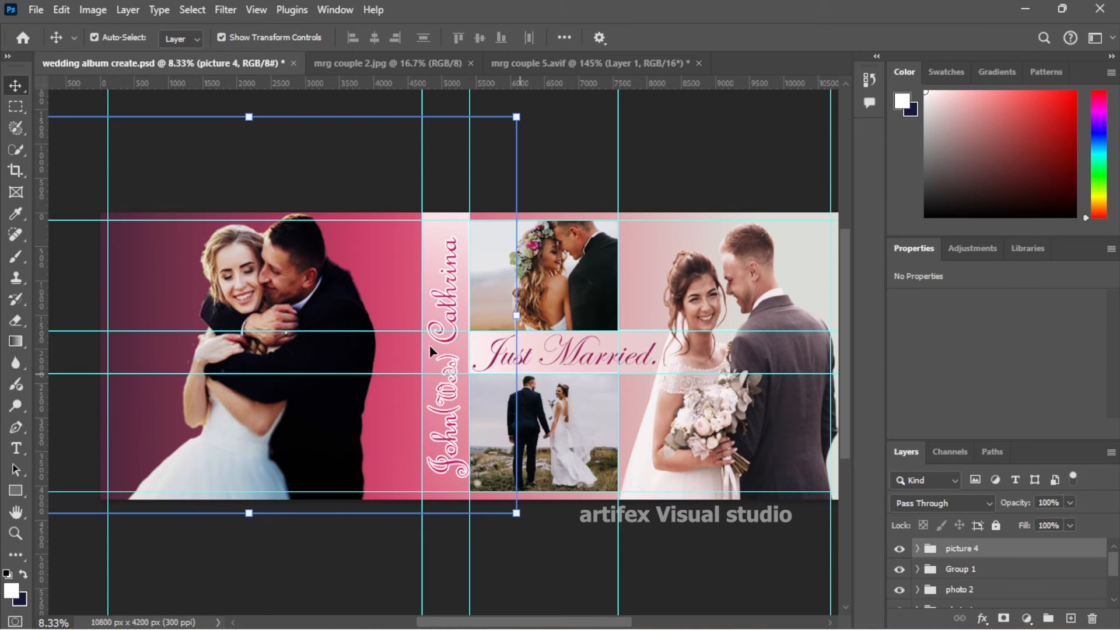
- Paste the photo from mrg couple 2.jpg into wedding album create.psd, place it over the page's left half and scale it to 4801 x 4320 px
click(475, 62)
click(326, 63)
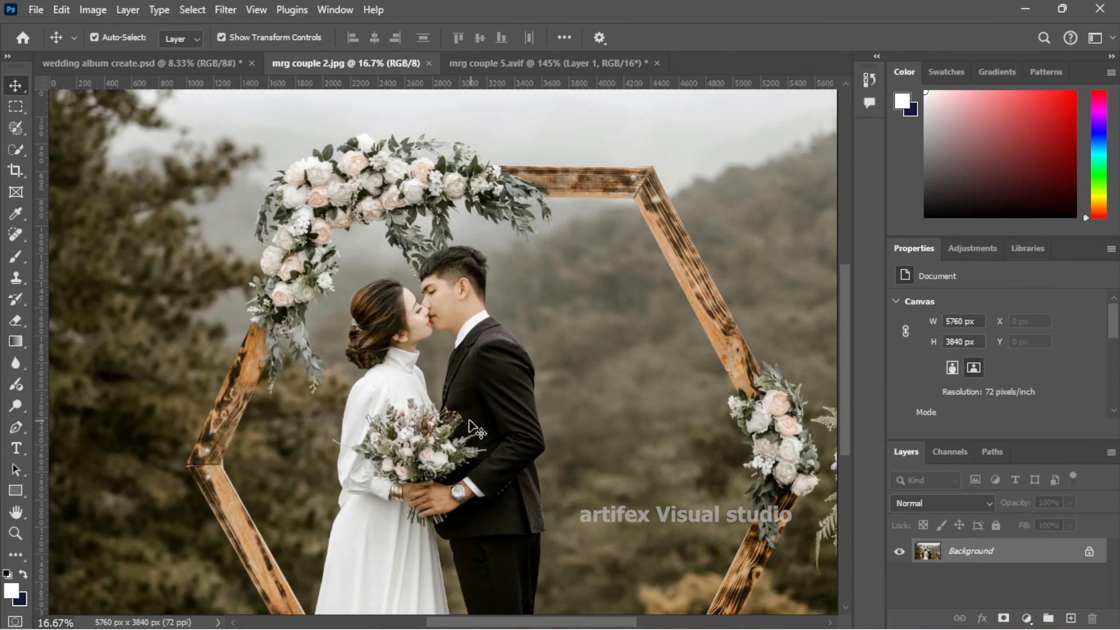
key(ctrl+shift+Tab)
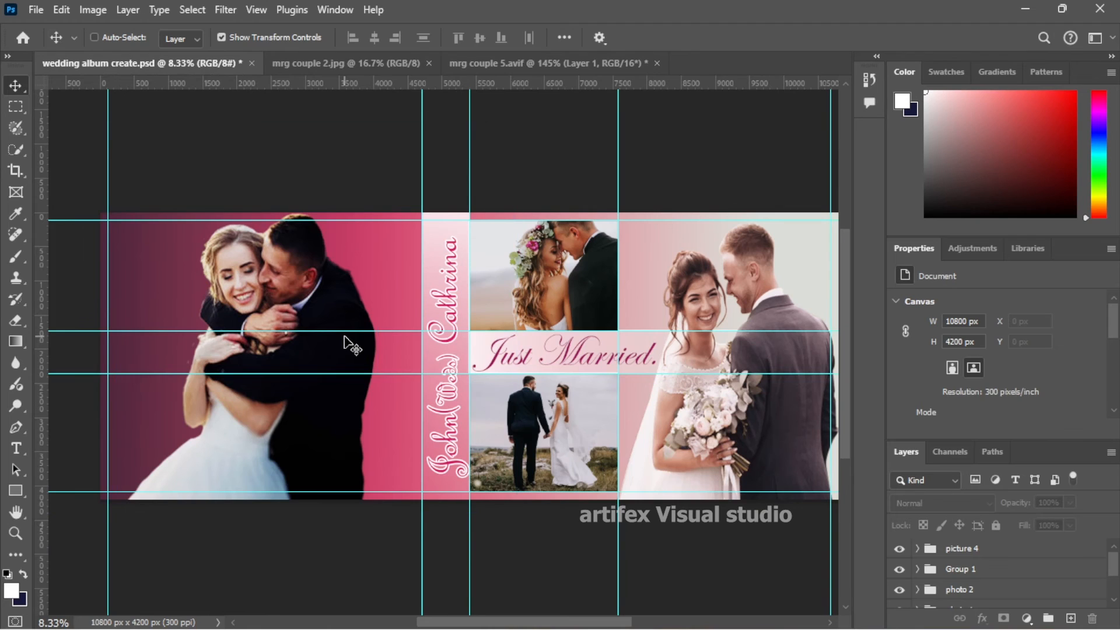
key(ctrl+v)
drag(369, 292, 210, 318)
key(ctrl+t)
drag(489, 249, 435, 213)
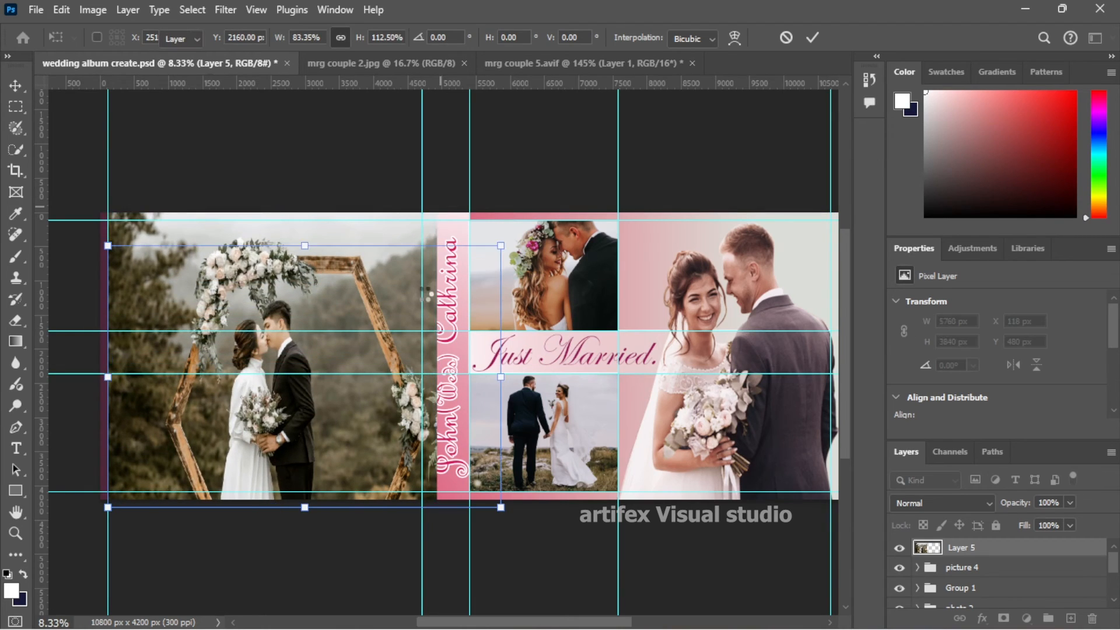
key(Return)
- Clip Layer 5 to a copy of Layer 4 above the "picture 4" group and enlarge it to about 6370 x 4212 px
drag(959, 547, 980, 588)
click(1092, 480)
key(ctrl+z)
scroll(987, 575, up, 1)
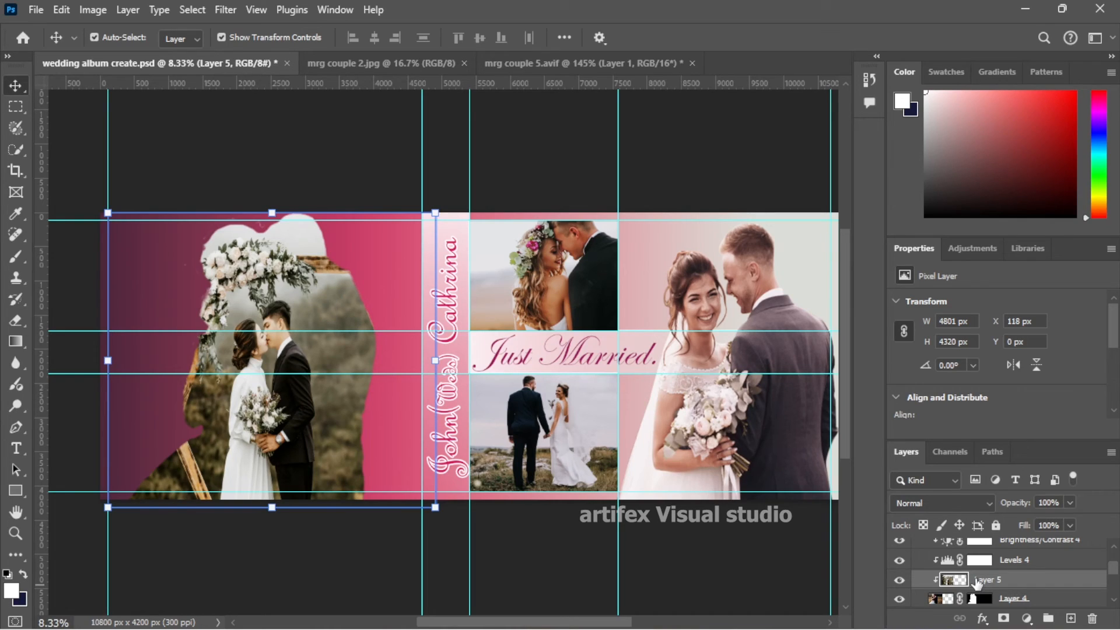
click(1070, 502)
drag(1048, 520, 1051, 519)
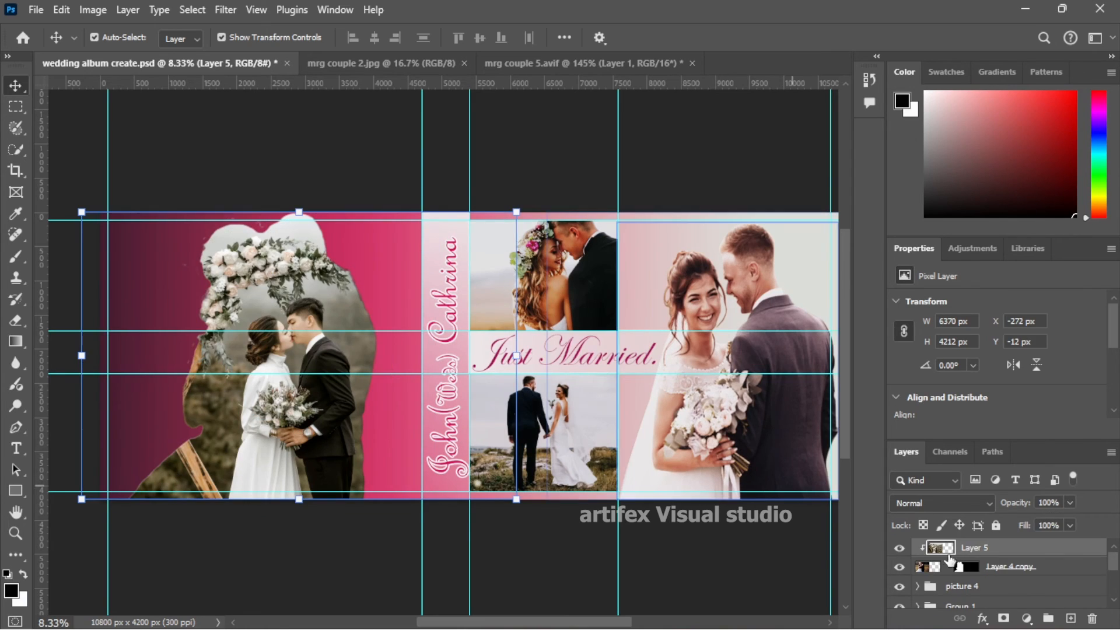
- Add a layer mask to Layer 5 and draw a vertical black-to-transparent linear gradient from above the page to about mid-height
click(1004, 619)
click(23, 575)
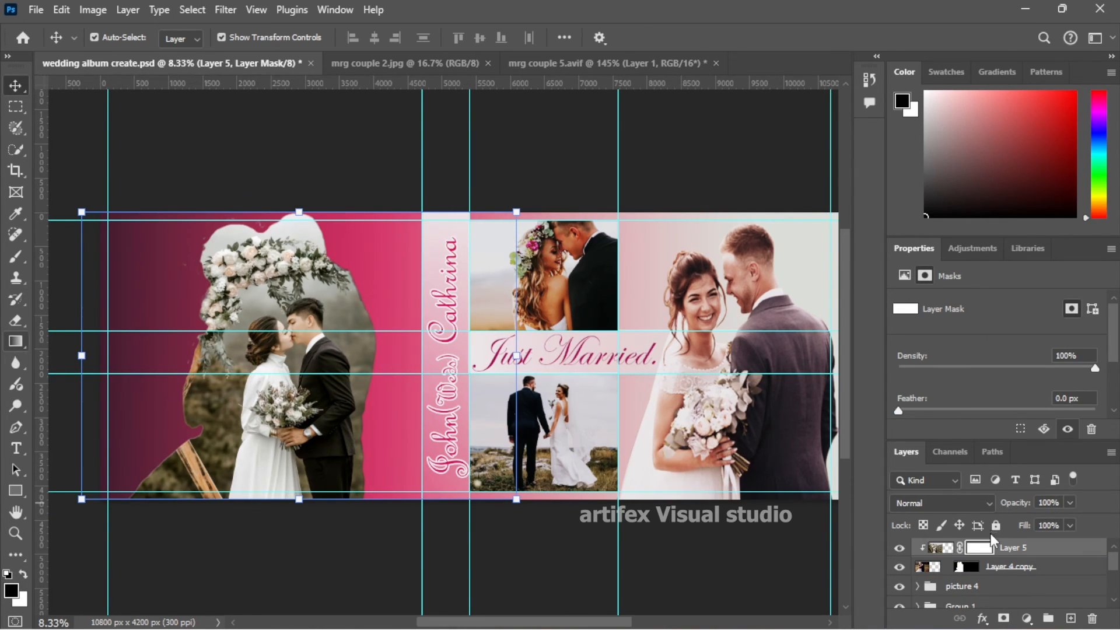
click(16, 341)
click(259, 38)
click(239, 189)
drag(266, 192, 269, 373)
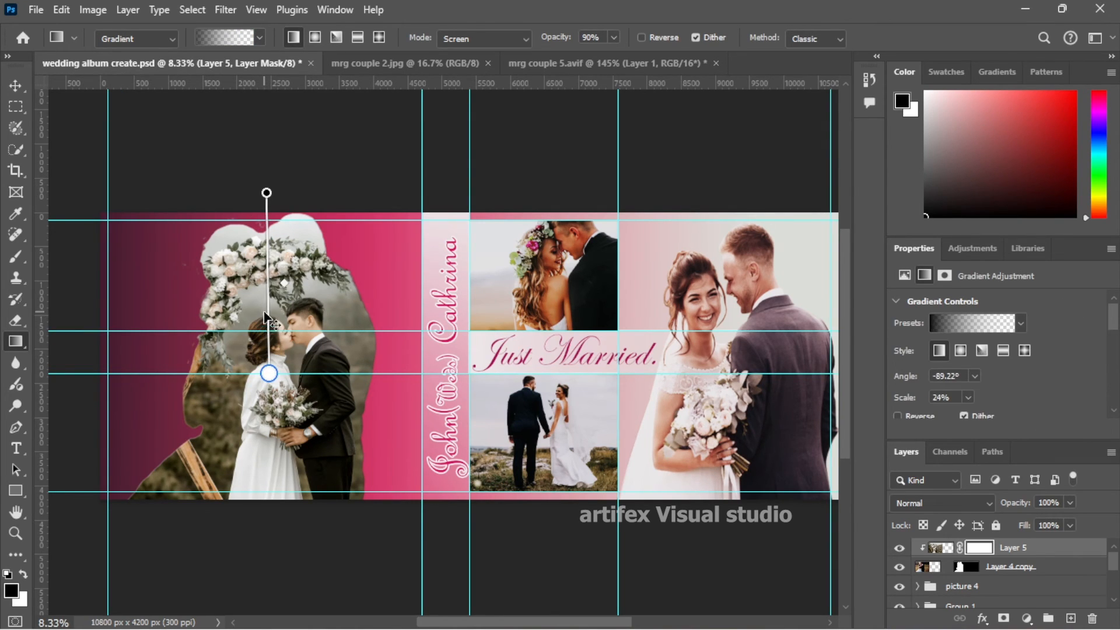
key(Return)
- Paint black on Layer 5's mask with a soft 1100 px brush to uncover the embracing couple, and select Layer 4 copy
key(b)
mouse_move(233, 274)
mouse_down()
mouse_move(234, 248)
mouse_move(301, 250)
mouse_move(273, 299)
mouse_move(272, 252)
mouse_move(294, 264)
mouse_move(209, 301)
mouse_move(236, 234)
mouse_move(237, 278)
mouse_move(256, 250)
mouse_move(305, 253)
mouse_move(299, 277)
mouse_move(299, 249)
mouse_move(296, 269)
mouse_move(230, 297)
mouse_move(207, 336)
mouse_move(189, 383)
mouse_move(188, 457)
mouse_move(154, 491)
mouse_move(191, 474)
mouse_move(214, 414)
mouse_move(217, 439)
mouse_move(226, 333)
mouse_move(170, 503)
mouse_move(212, 405)
mouse_move(230, 274)
mouse_move(217, 373)
mouse_up()
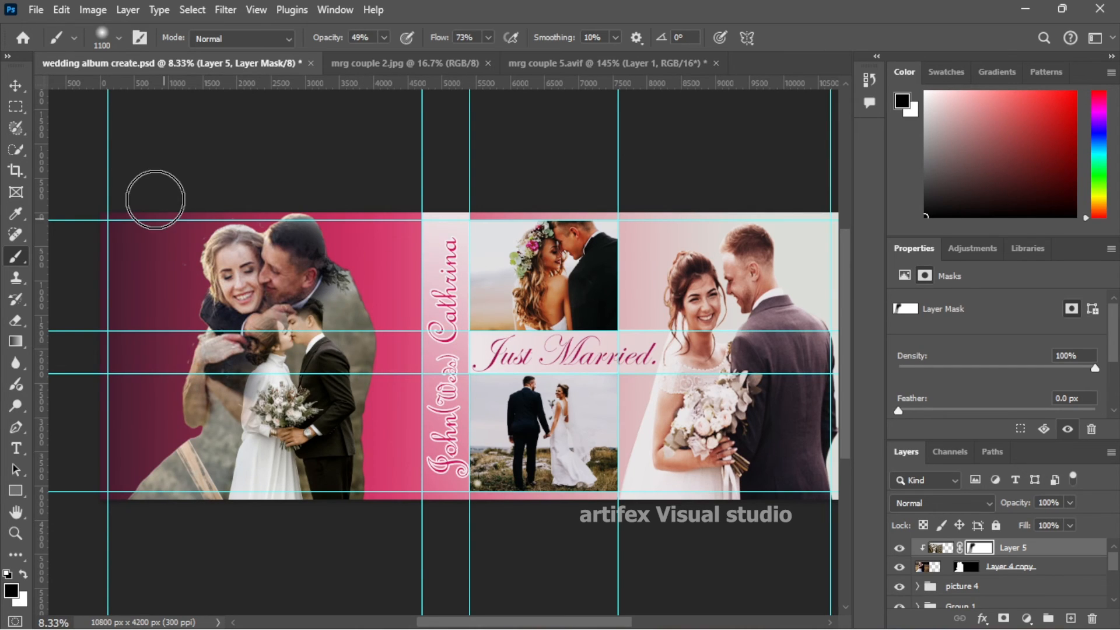
key(v)
click(929, 569)
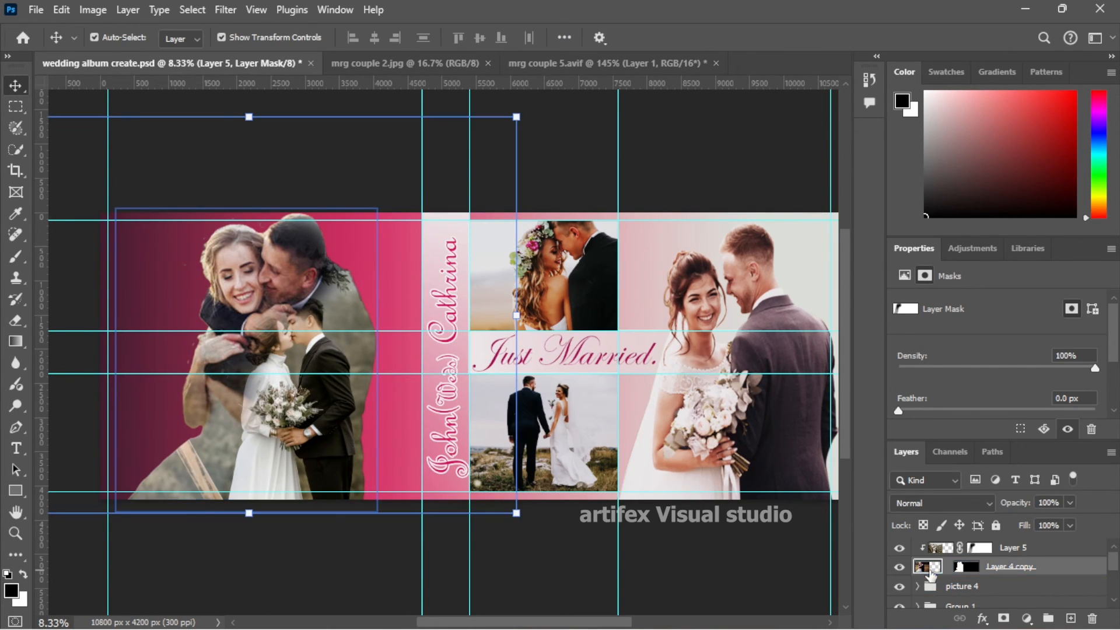
click(982, 619)
click(983, 506)
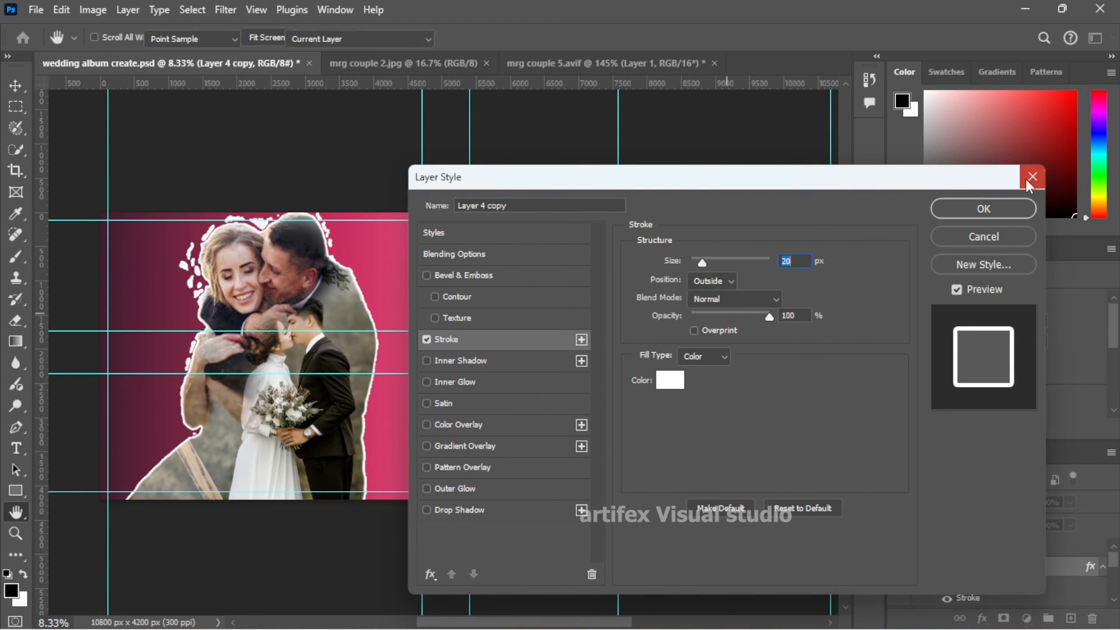
click(1031, 176)
- Add an Outer Glow effect to Layer 4 copy with a white glow color and 0% opacity
click(982, 618)
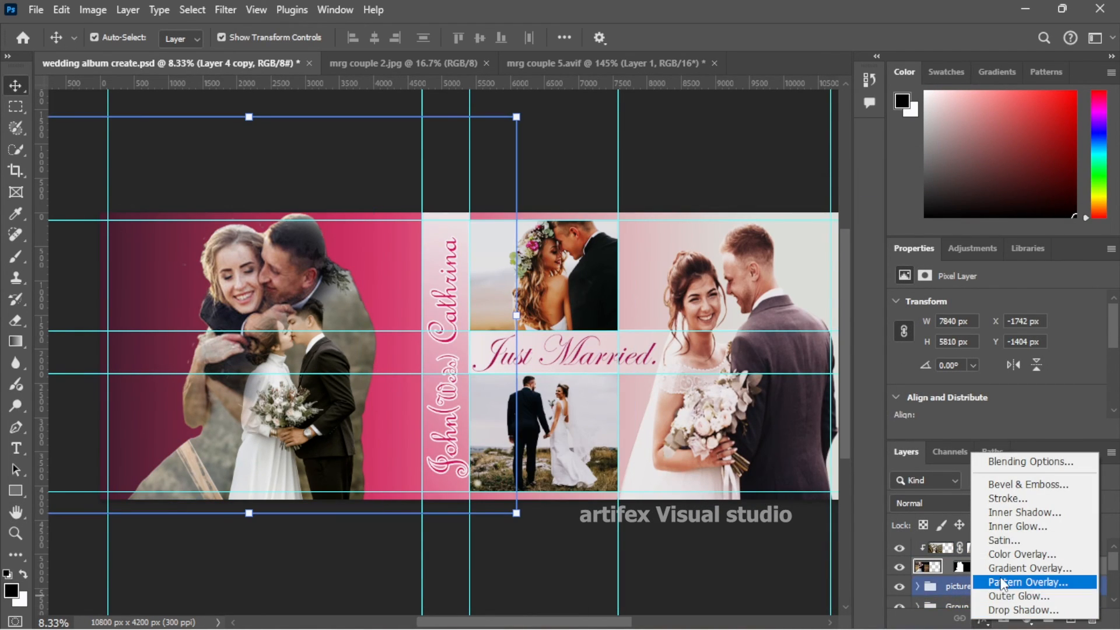
click(998, 595)
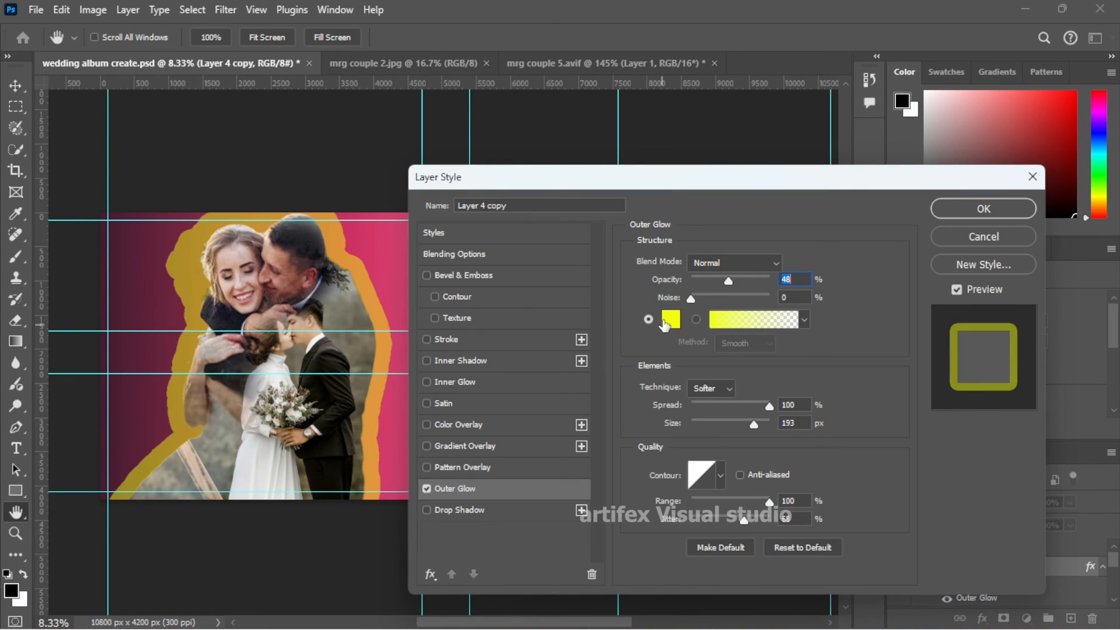
click(670, 319)
click(602, 141)
click(962, 140)
drag(755, 279, 692, 279)
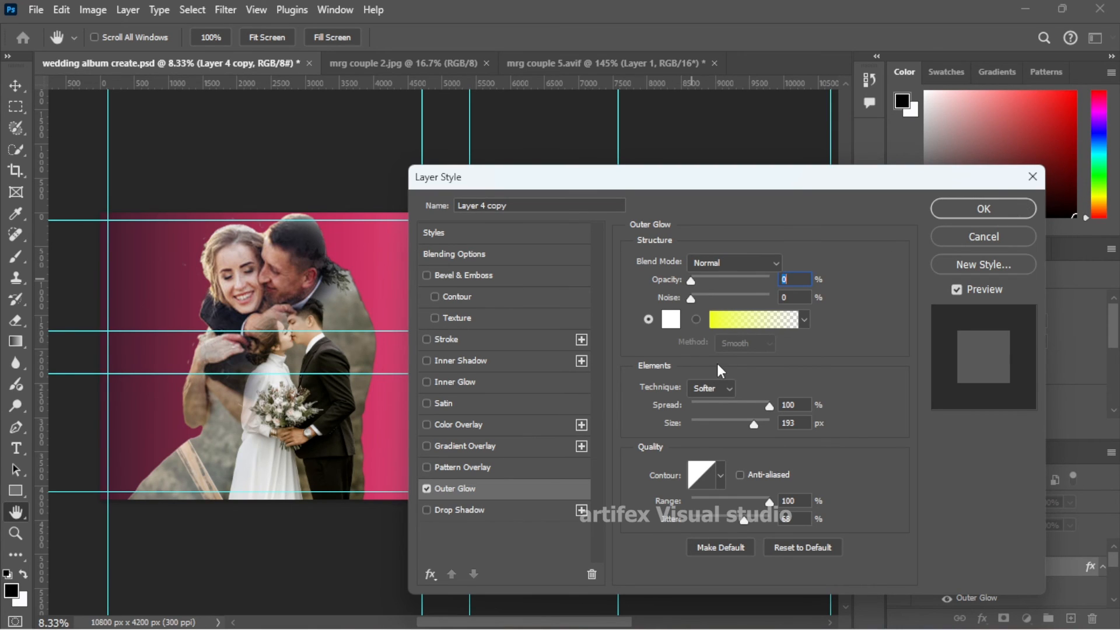
- Switch the outer glow to its gradient and set both of the gradient's color stops to white (ffffff)
click(716, 322)
click(521, 368)
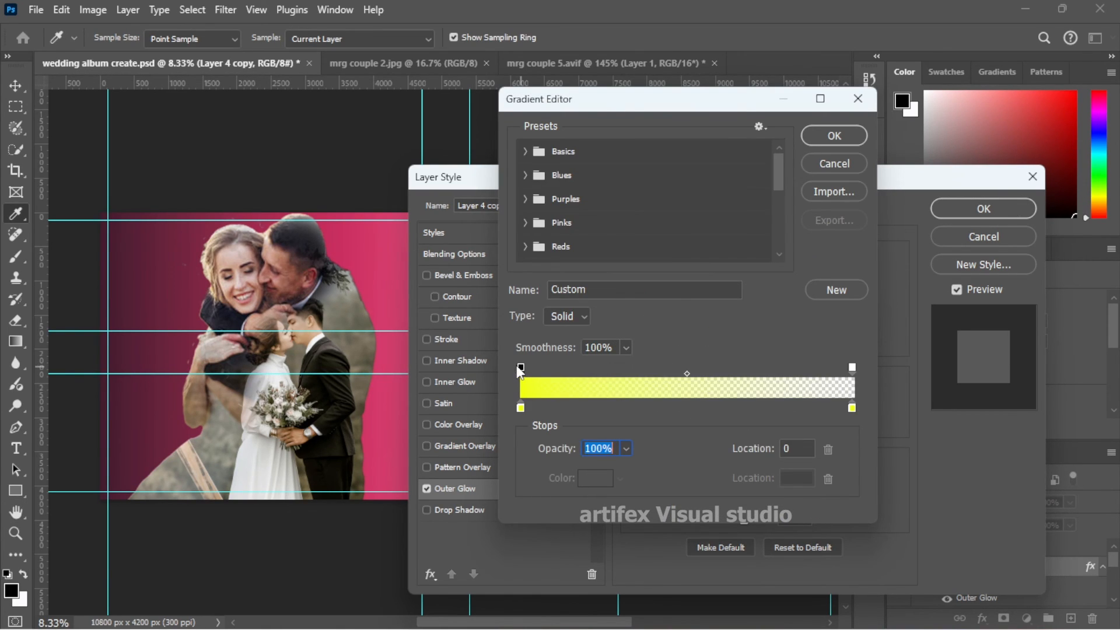
click(520, 407)
click(595, 478)
text(ffffff)
key(Return)
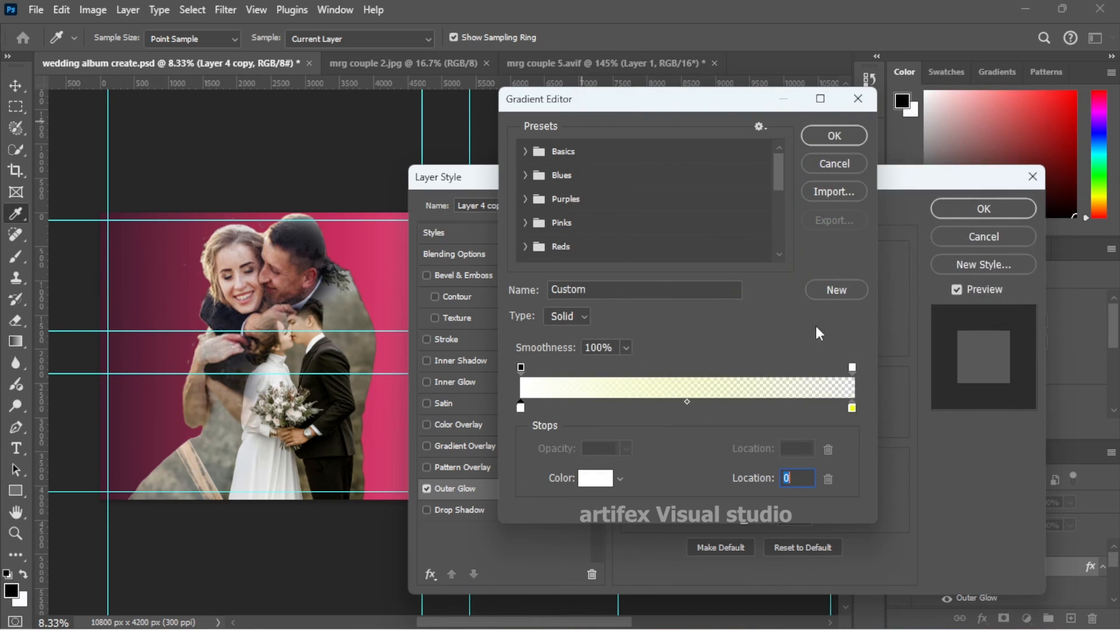
click(852, 408)
click(595, 478)
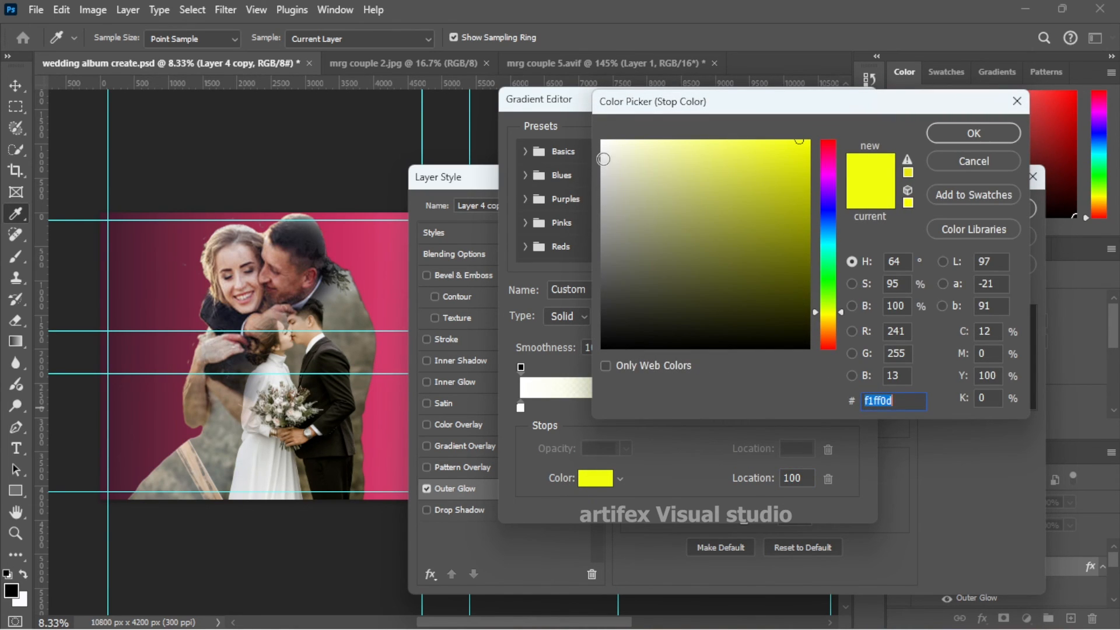
text(ffffff9)
click(974, 133)
click(851, 368)
click(852, 140)
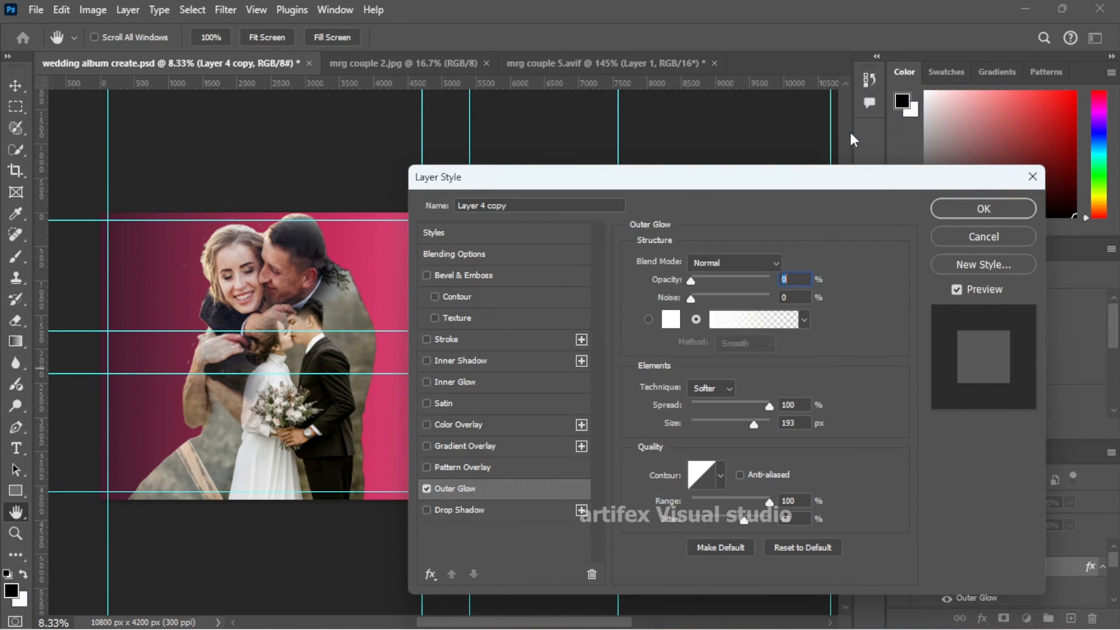
- Set the outer glow size to 243 px, choose a rounded contour, adjust the opacity and apply the effect
drag(753, 425, 769, 425)
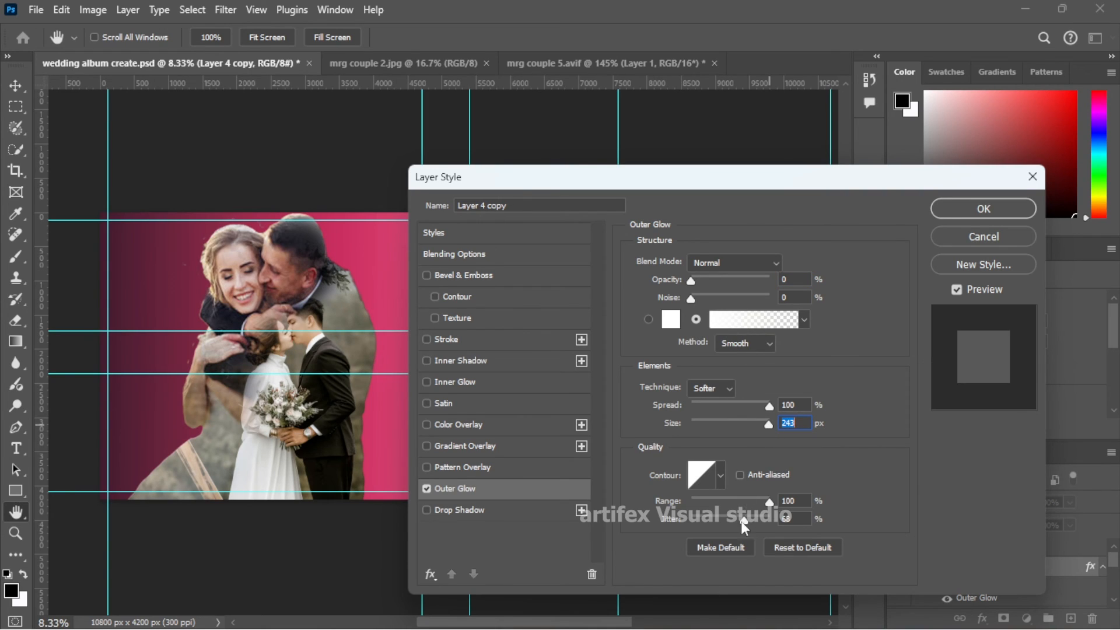
click(720, 476)
click(647, 513)
click(617, 538)
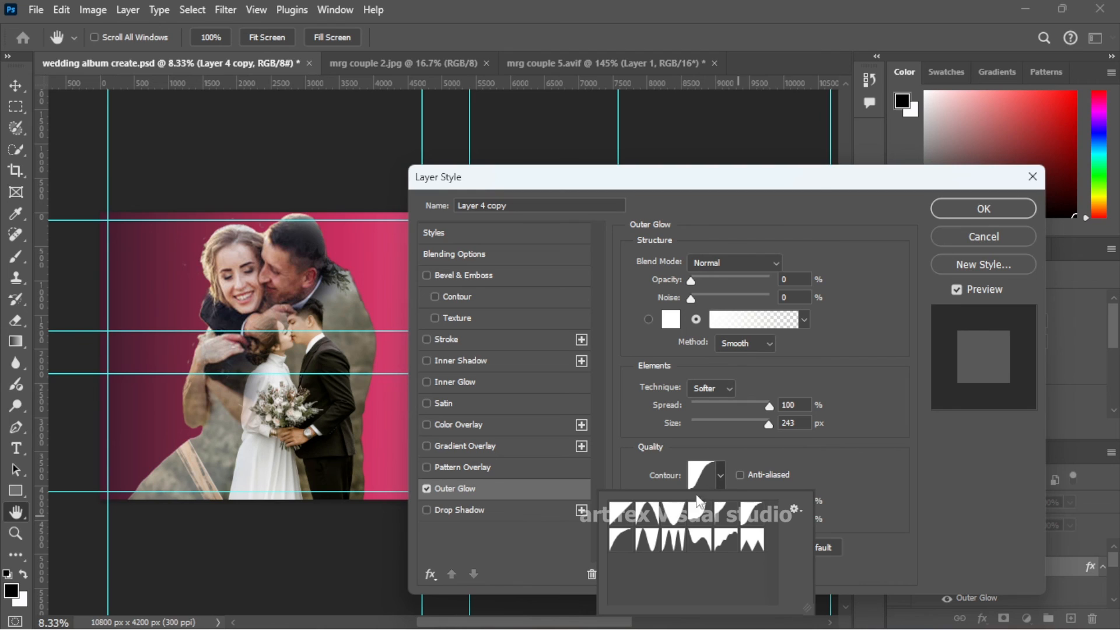
drag(691, 280, 739, 298)
click(983, 208)
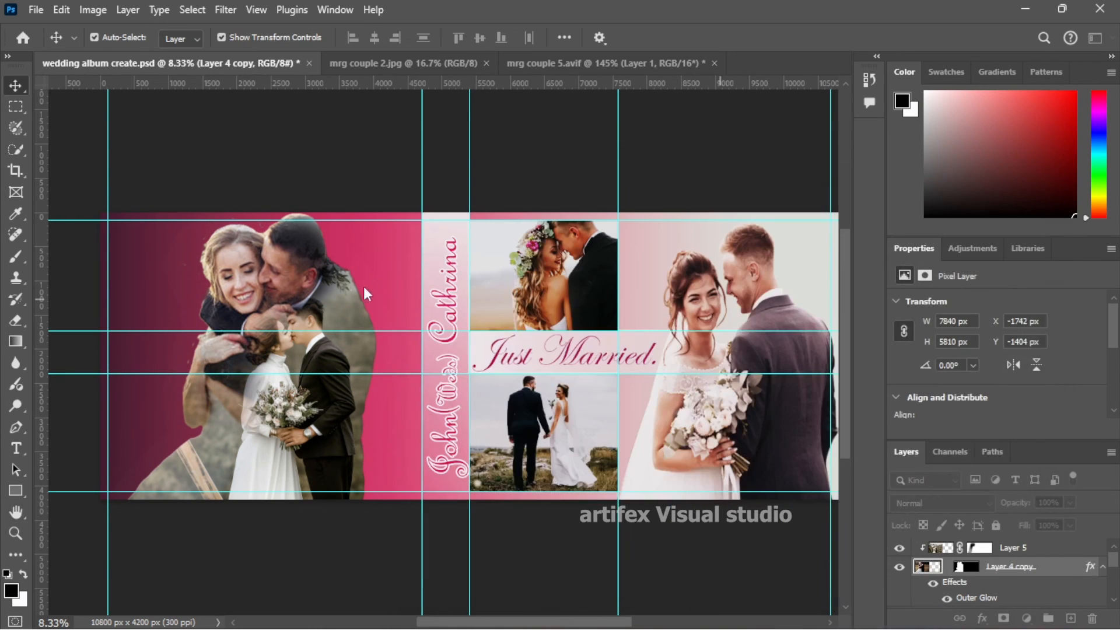
- Save the album document and hide the guides
key(ctrl+semicolon)
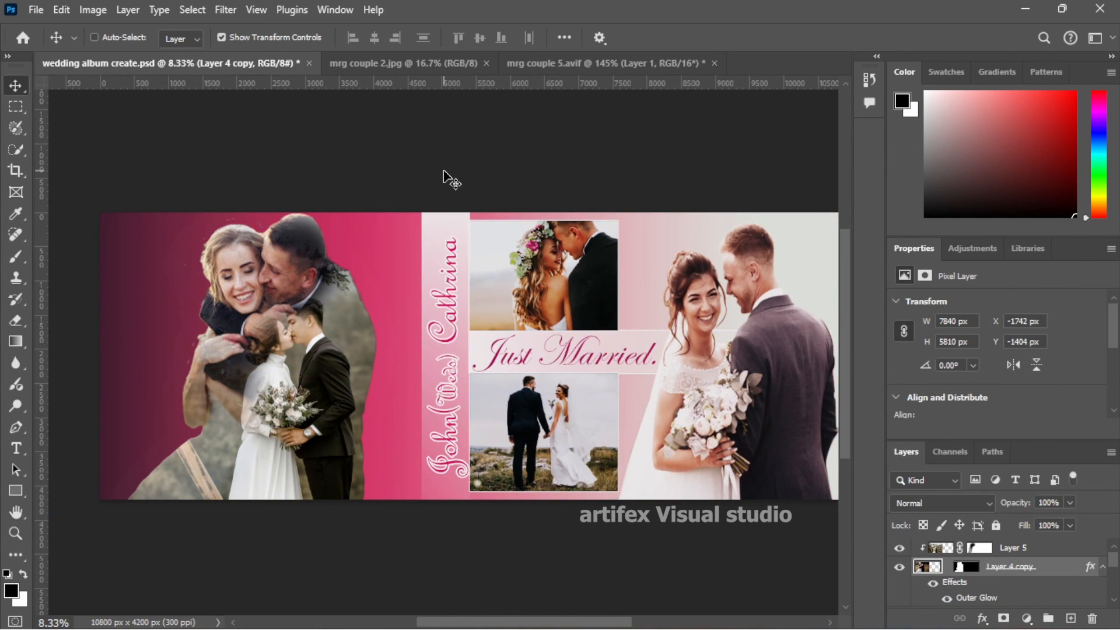
key(ctrl+h)
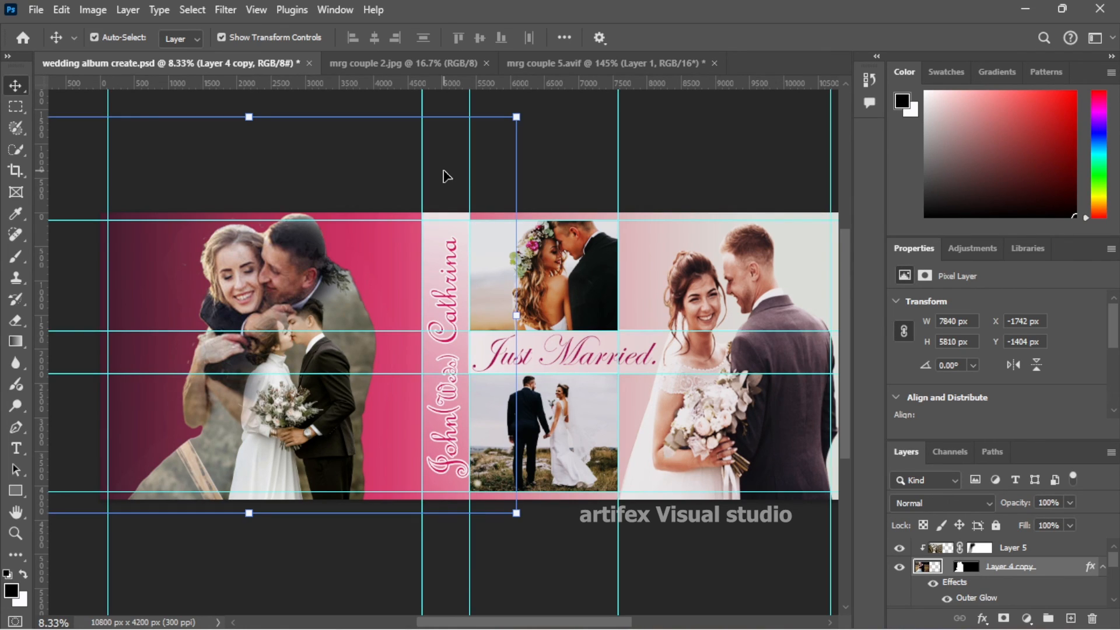
key(ctrl+s)
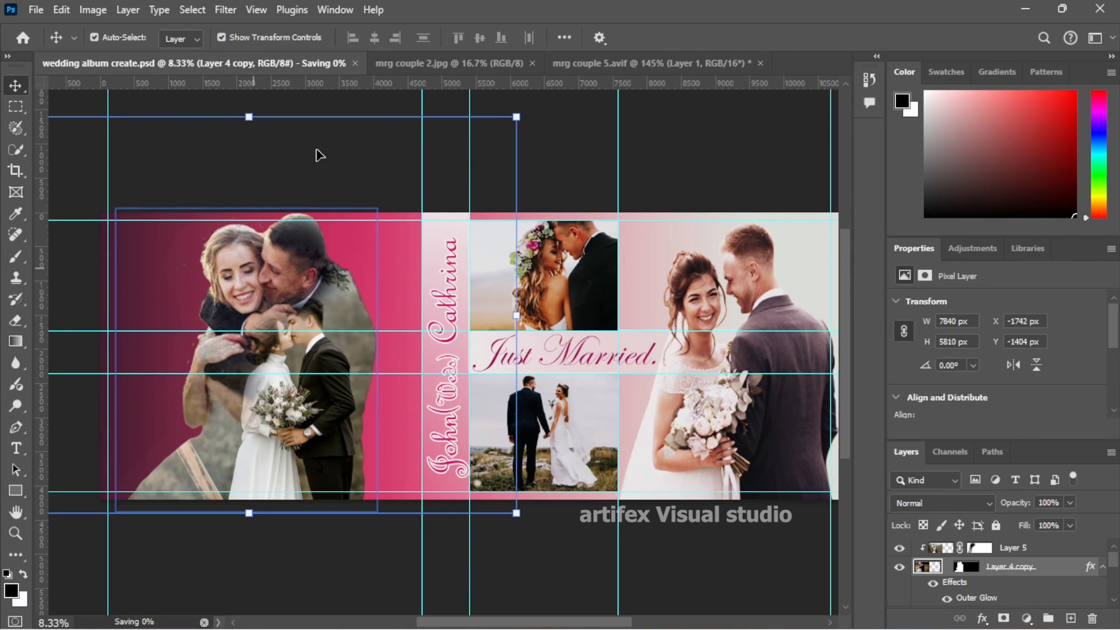
click(717, 183)
key(ctrl+semicolon)
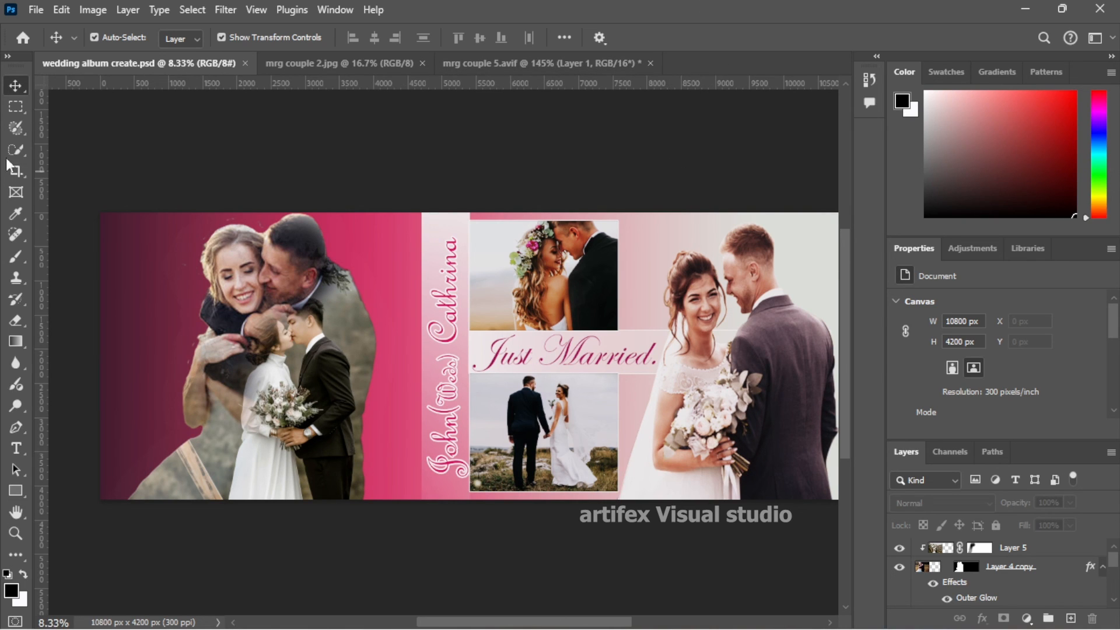
- Try to erase the rough edge beside the bride's arm on Layer 4 copy with an 800 px eraser
key(z)
click(193, 301)
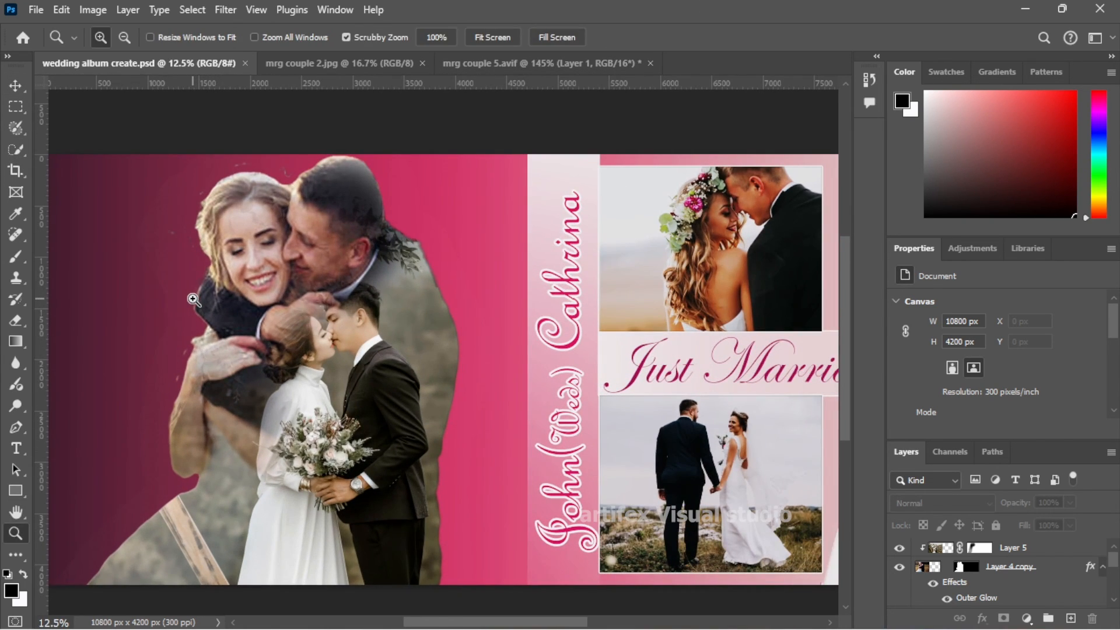
key(e)
click(931, 569)
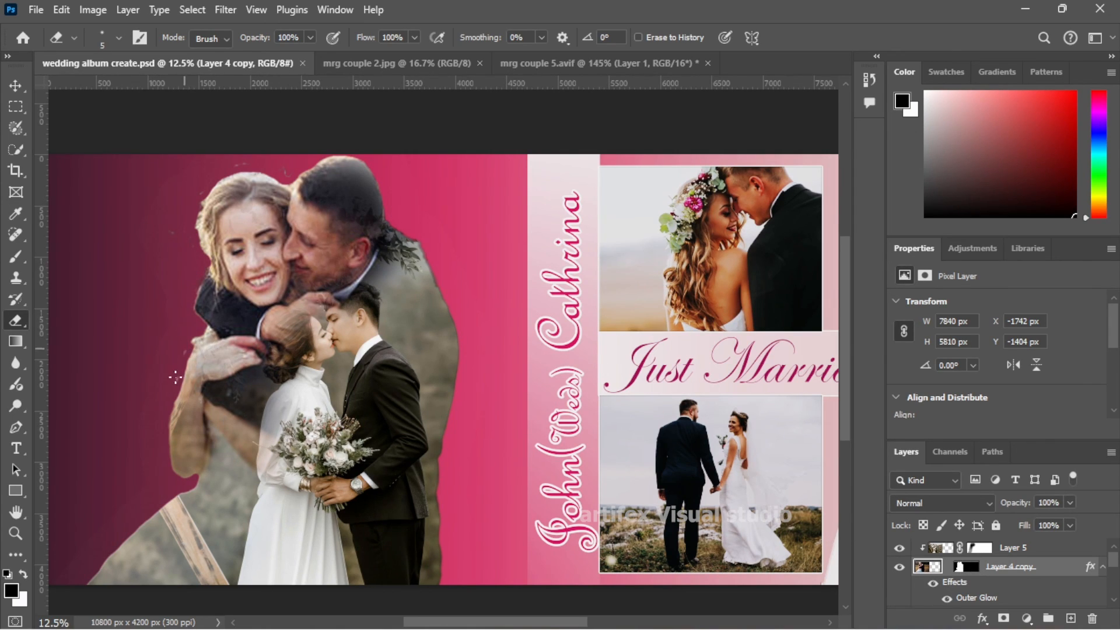
scroll(980, 578, down, 3)
scroll(980, 574, up, 3)
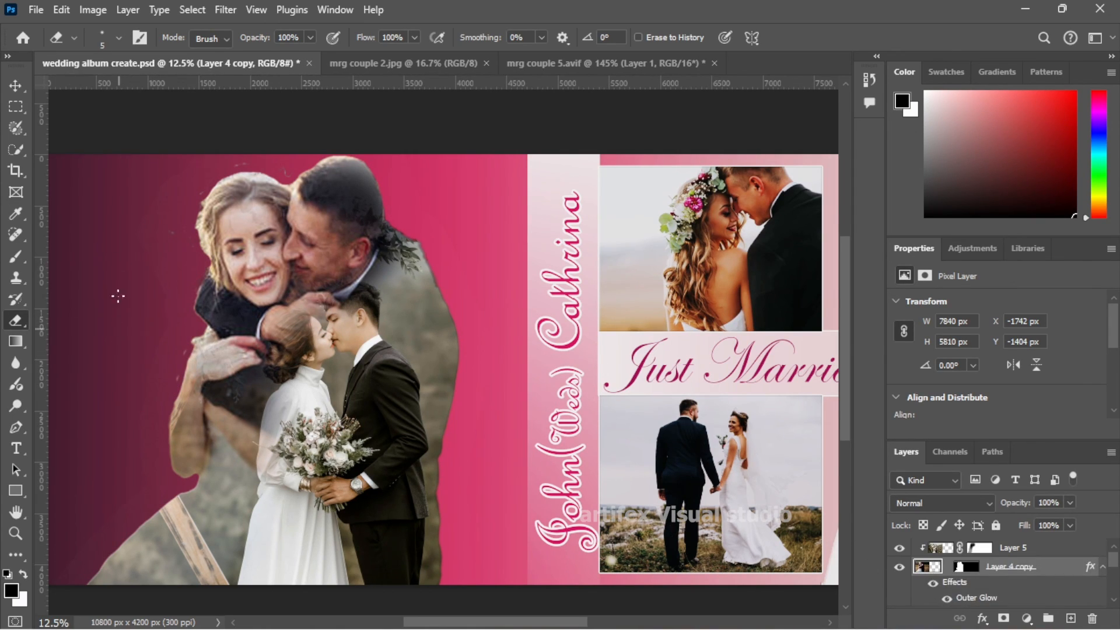
click(119, 38)
drag(96, 91, 110, 92)
key(Return)
key(bracketright)
key(bracketright)
key(bracketright)
key(bracketright)
key(bracketright)
key(bracketright)
key(bracketright)
key(bracketright)
key(bracketright)
key(bracketright)
key(bracketright)
key(bracketright)
key(bracketright)
key(bracketright)
key(bracketright)
key(bracketright)
key(bracketright)
key(bracketright)
key(bracketright)
key(bracketright)
drag(190, 357, 218, 324)
key(ctrl+z)
- Reduce the eraser size to 400 px for Layer 4 copy and select Layer 5
click(941, 547)
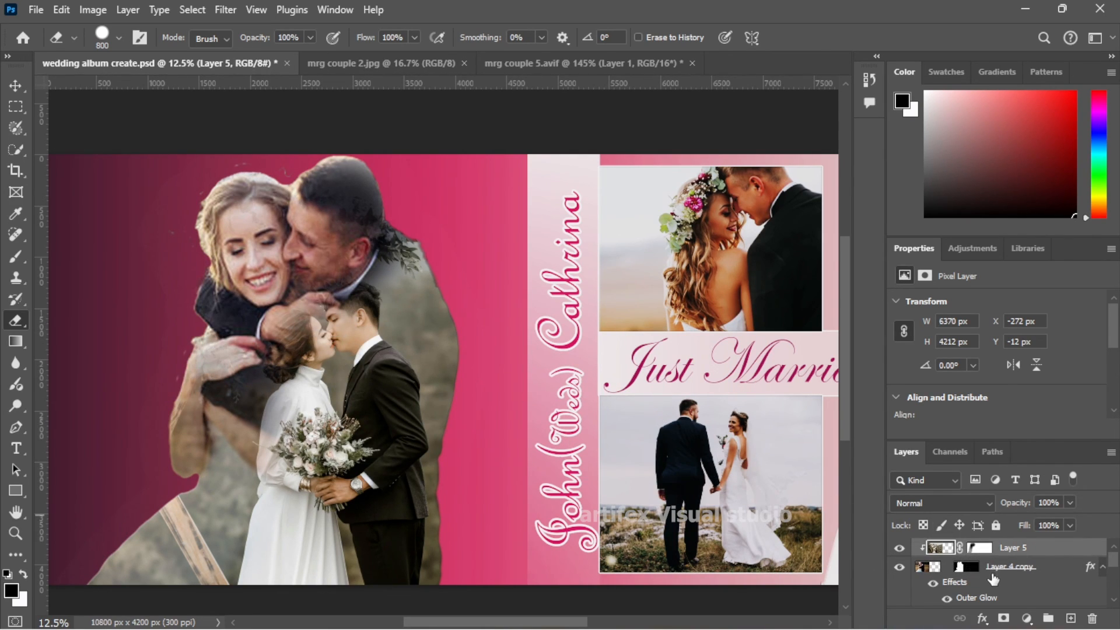
click(916, 573)
key(bracketleft)
key(bracketleft)
key(bracketleft)
key(bracketleft)
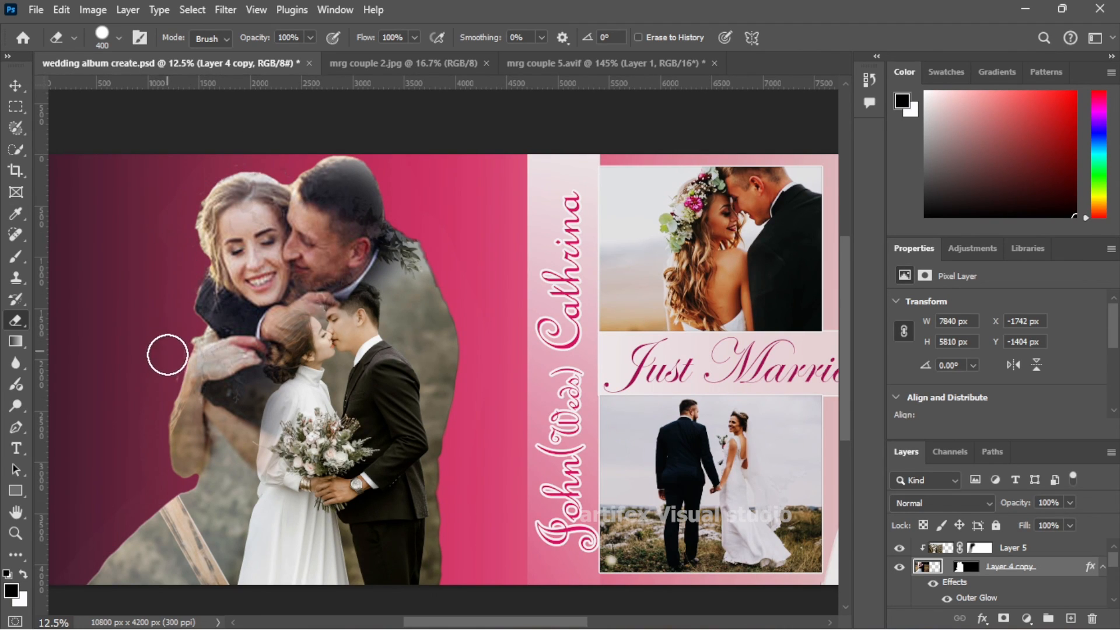
click(940, 547)
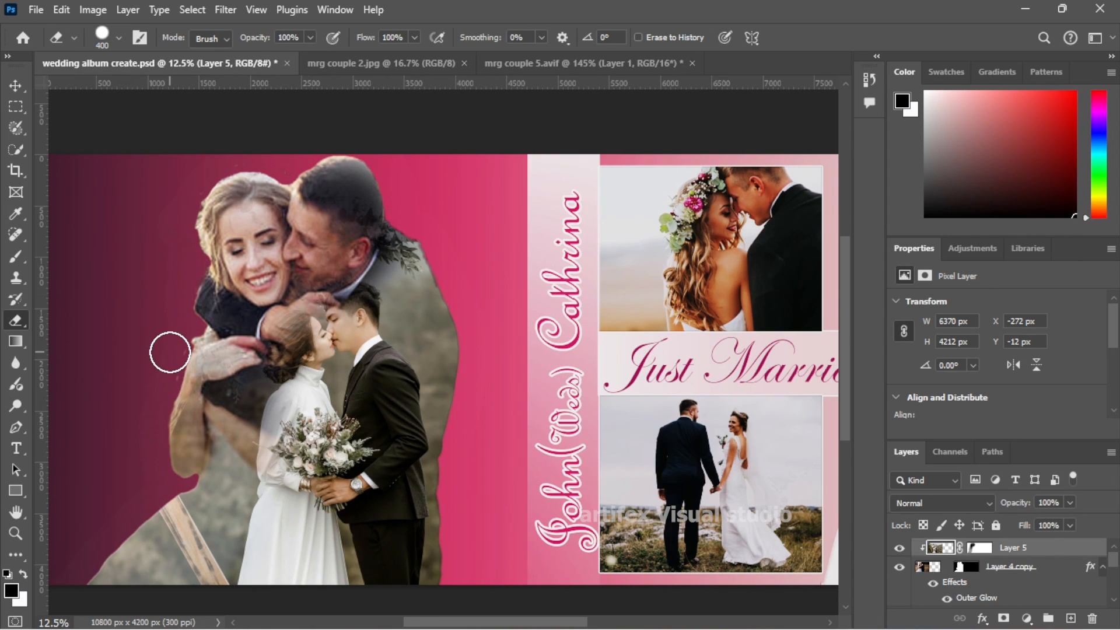
- Fit the whole album page in view to review the design
key(z)
key(ctrl+0)
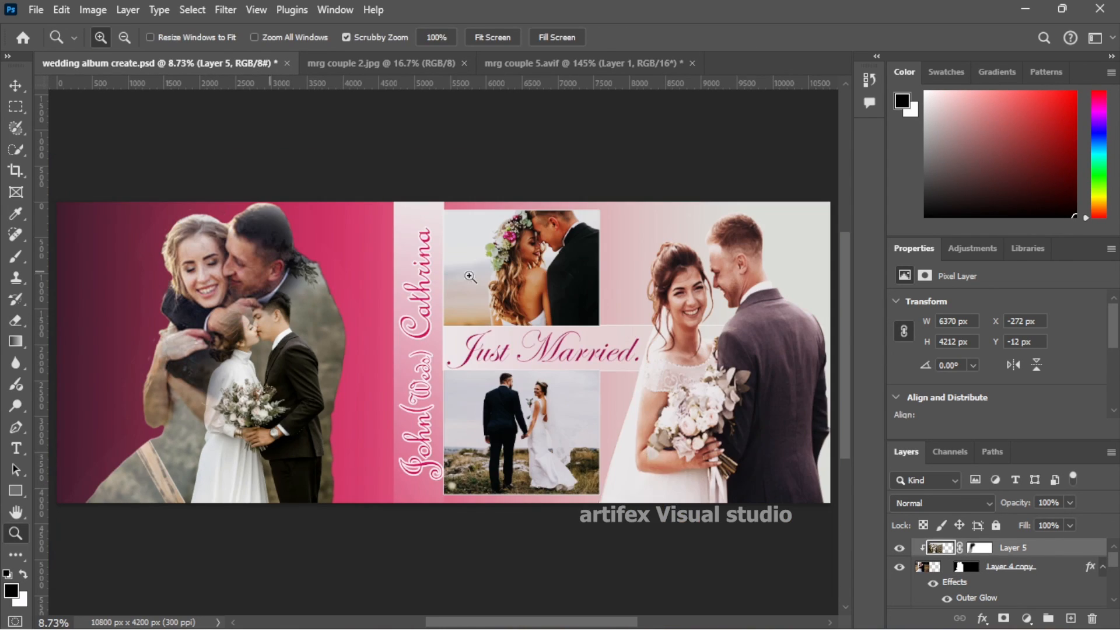
key(e)
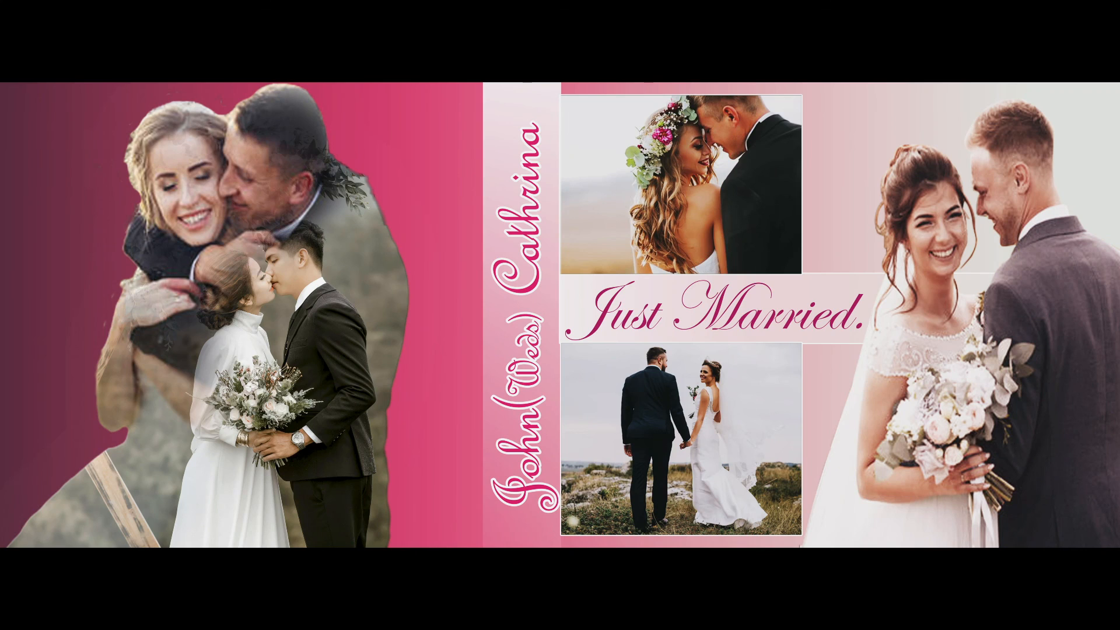